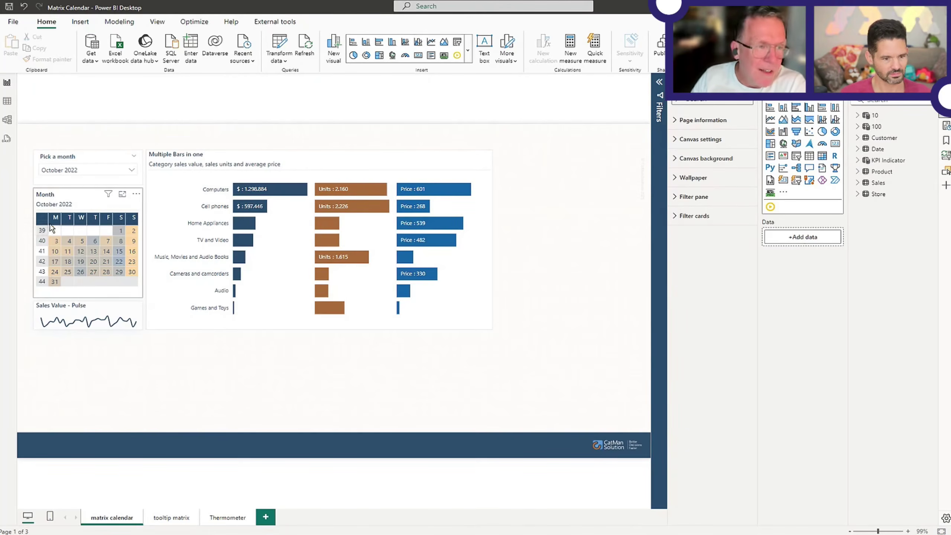
- Change the month picked for the calendar report to September 2022
click(74, 172)
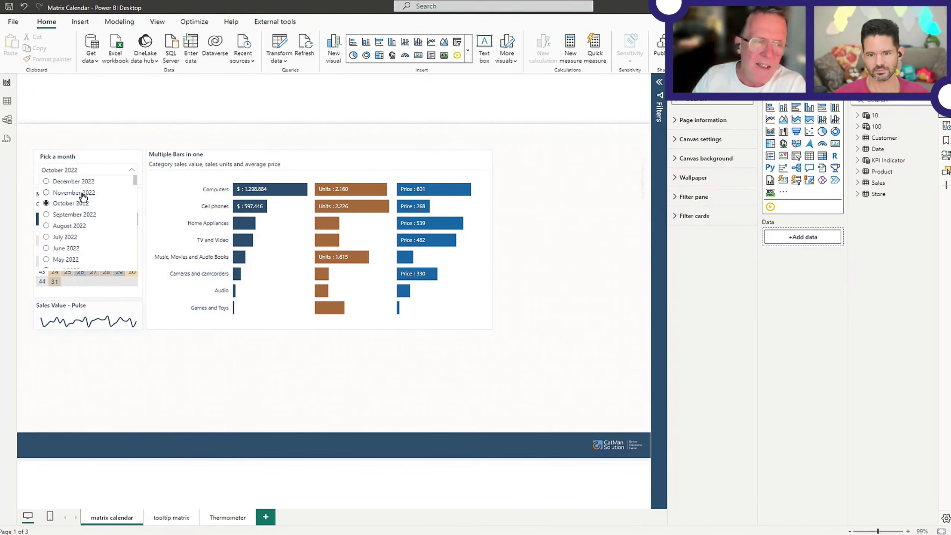
click(79, 216)
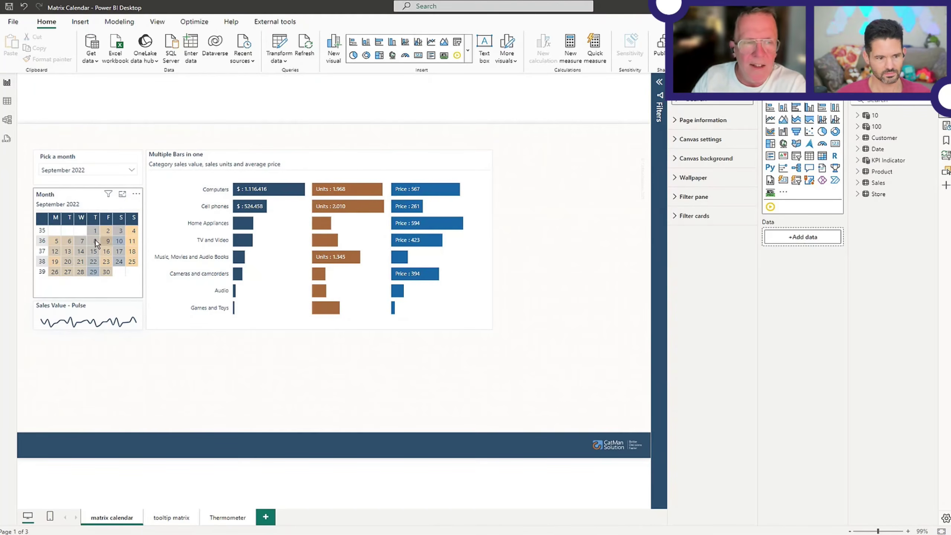
- Test the calendar's cross-filtering by selecting 1 September, the Thursday column headed by that date, and week 36 in turn
mouse_move(92, 232)
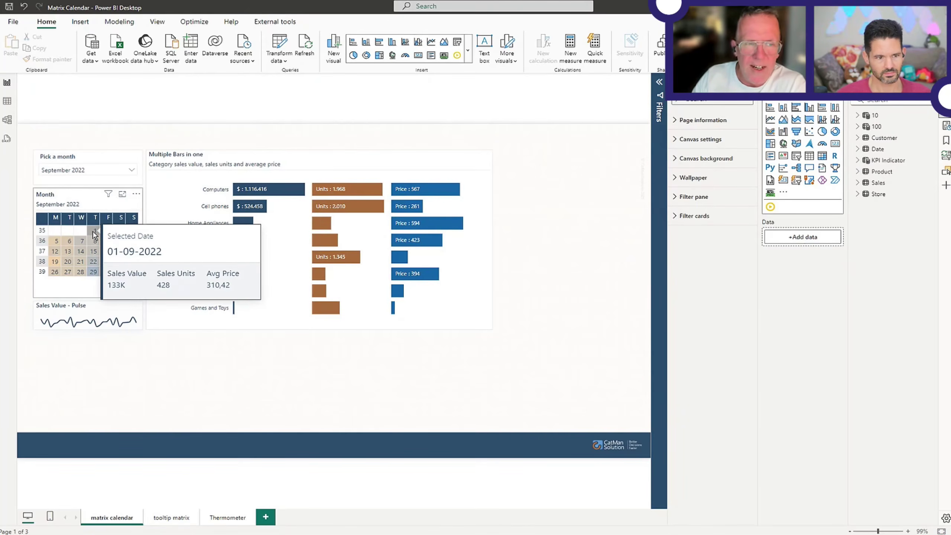
click(94, 233)
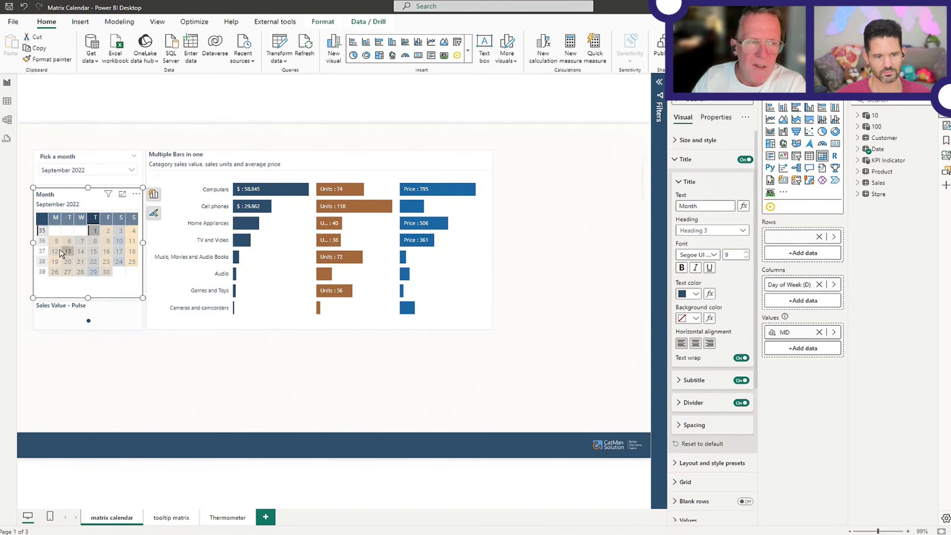
click(98, 223)
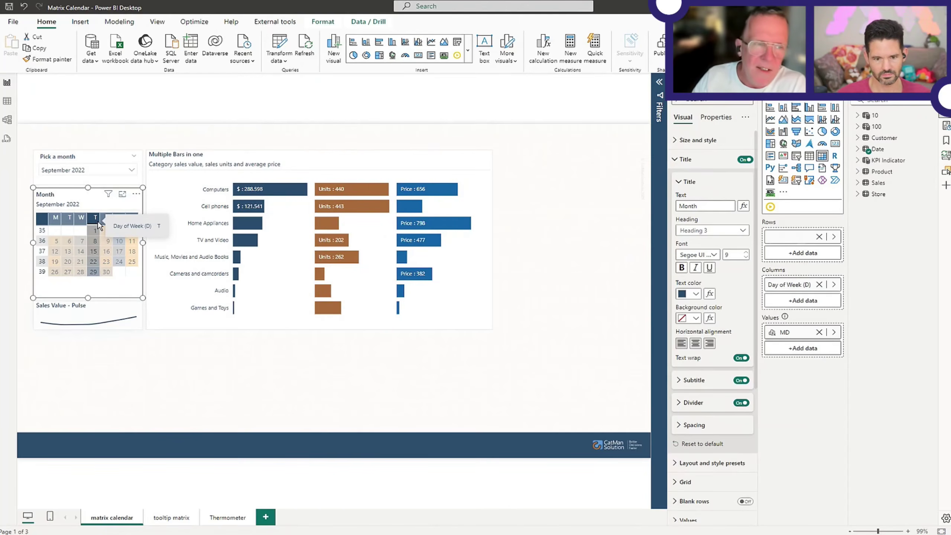
click(43, 241)
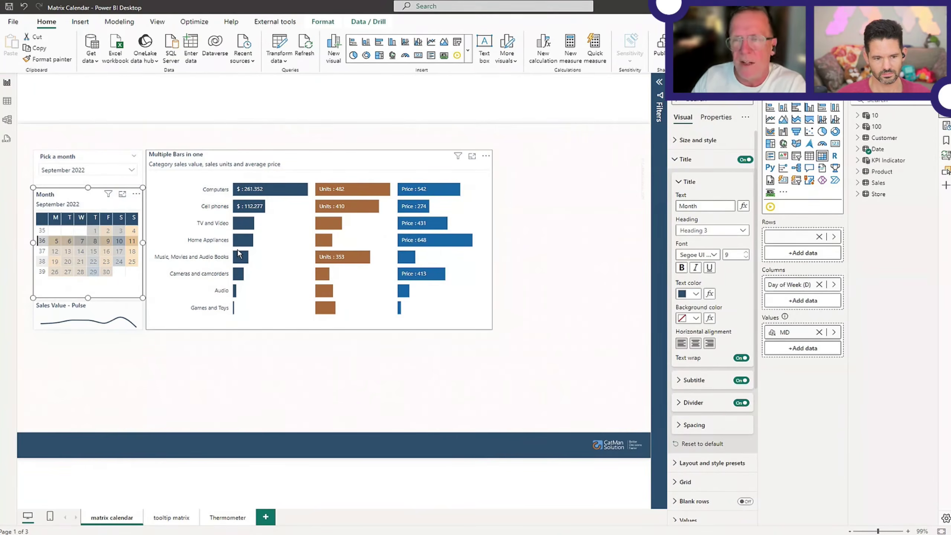
- Test multi-selecting 7, 15 and 23 September in the calendar, then clear the selection and inspect a day's tooltip
click(83, 243)
ctrl+click(94, 252)
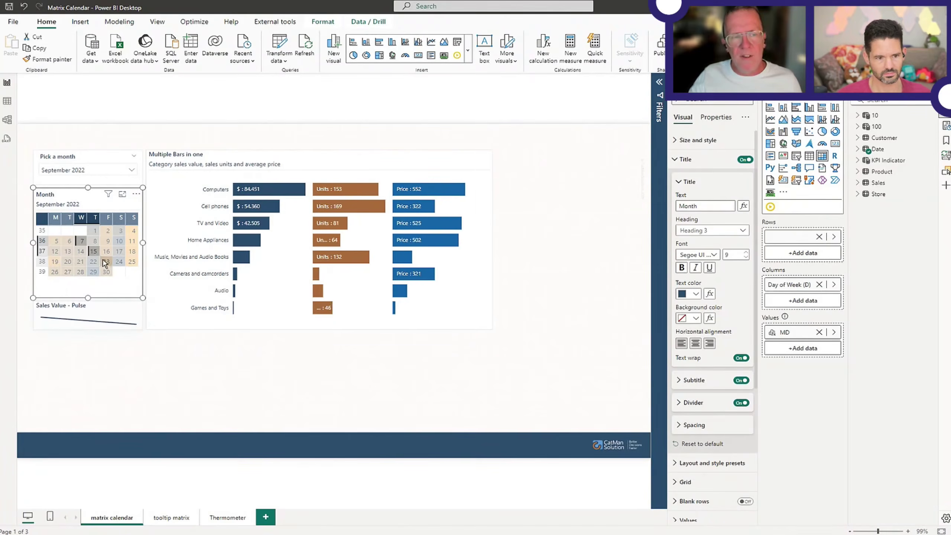
ctrl+click(105, 262)
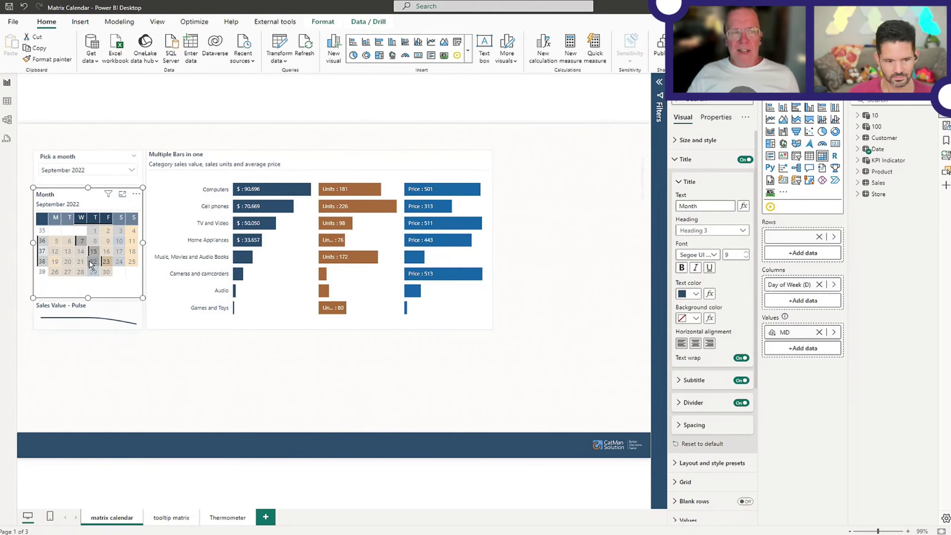
click(80, 241)
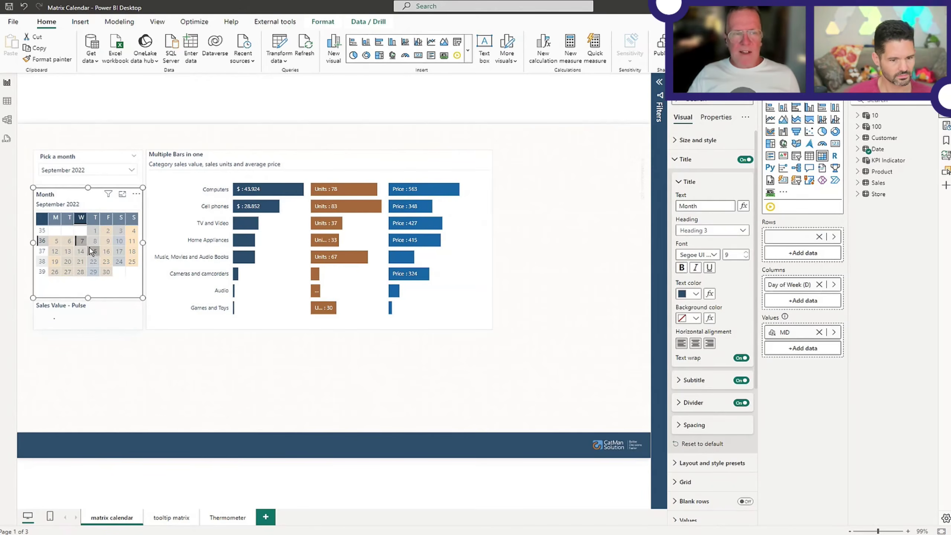
click(83, 243)
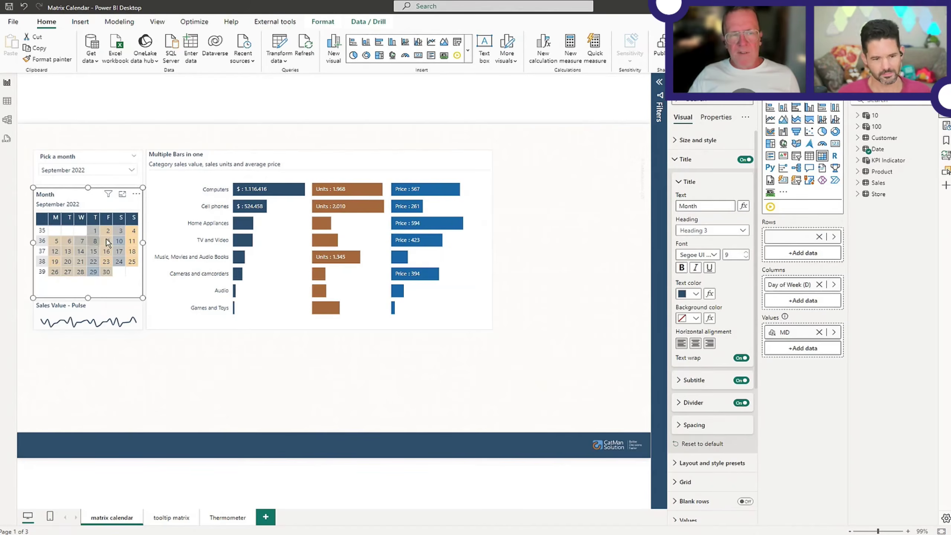
mouse_move(105, 257)
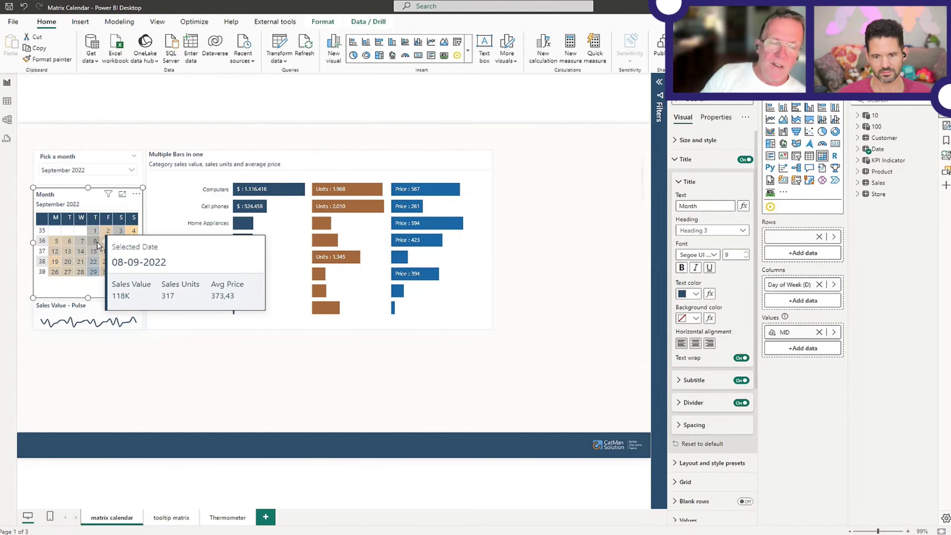
- Check the canvas settings of the tooltip matrix page and return to the matrix calendar page
click(170, 519)
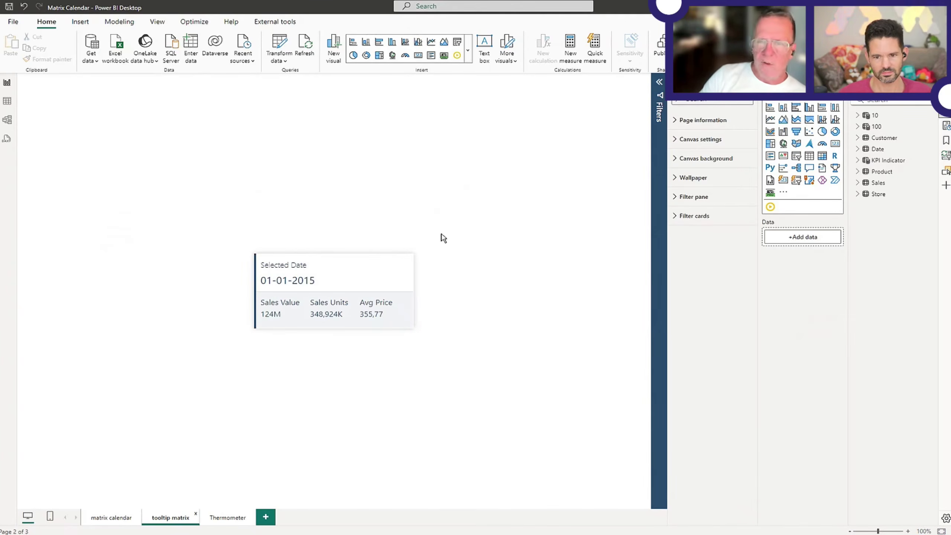
click(701, 140)
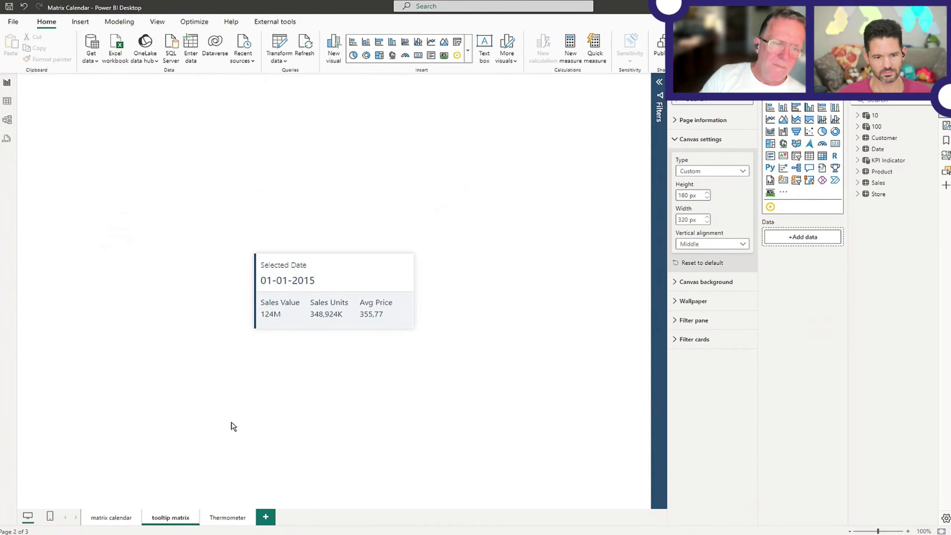
click(123, 521)
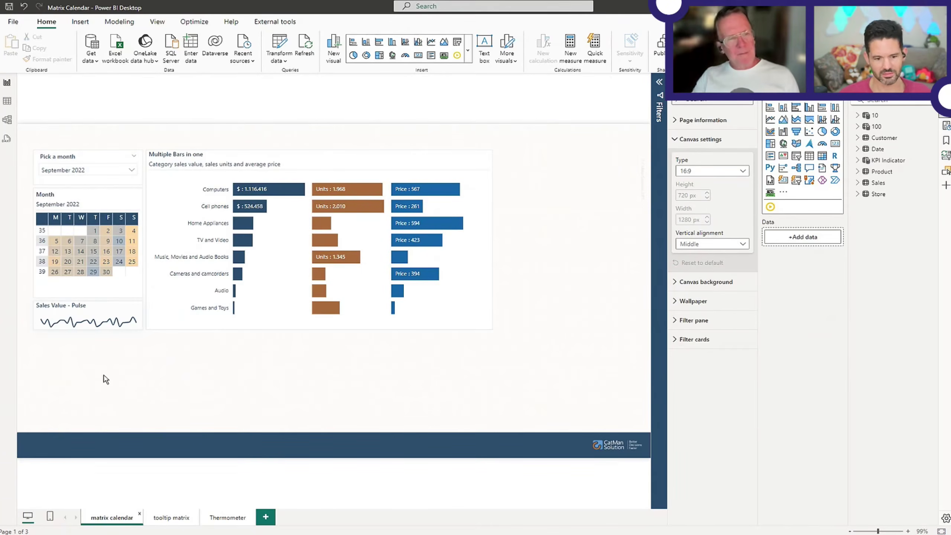
- Add a new report page with a slicer that uses only the Year Month field from the Date table
click(266, 518)
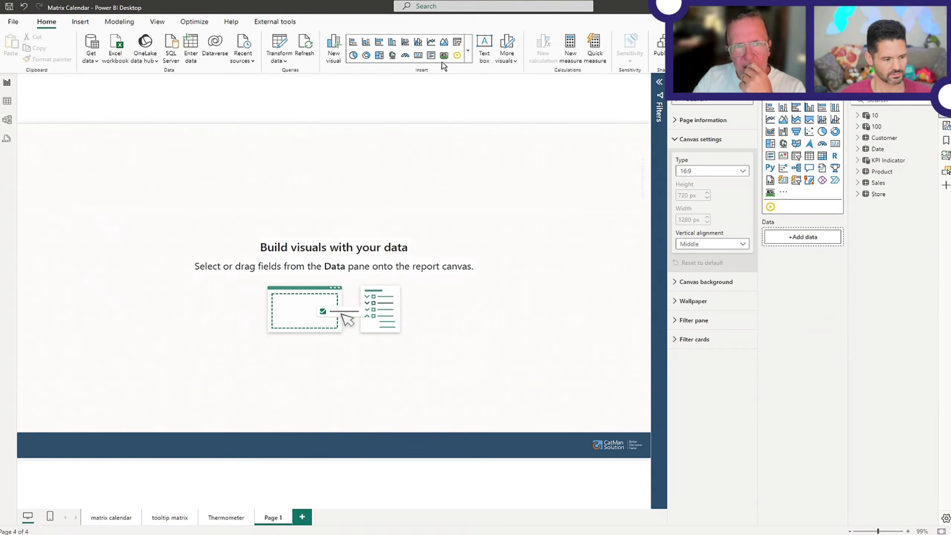
click(457, 42)
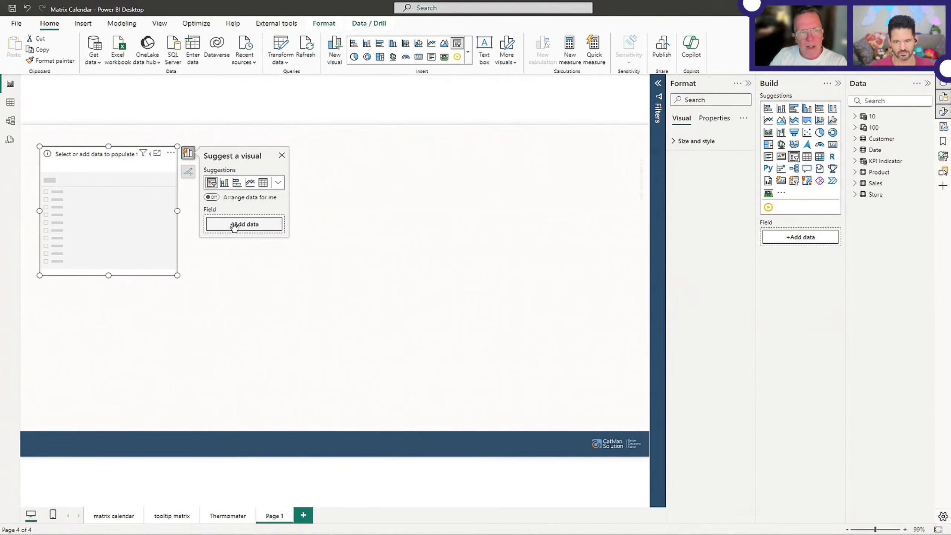
click(219, 204)
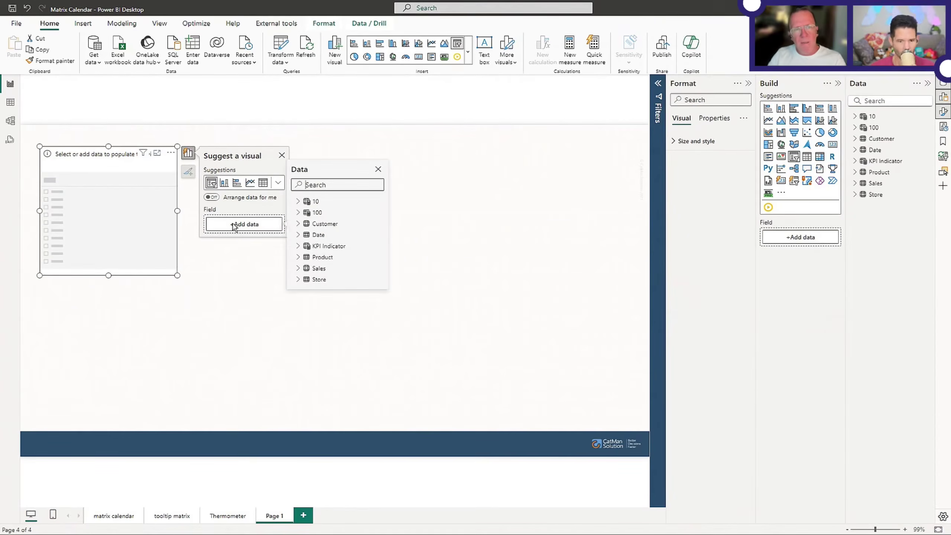
text(mo)
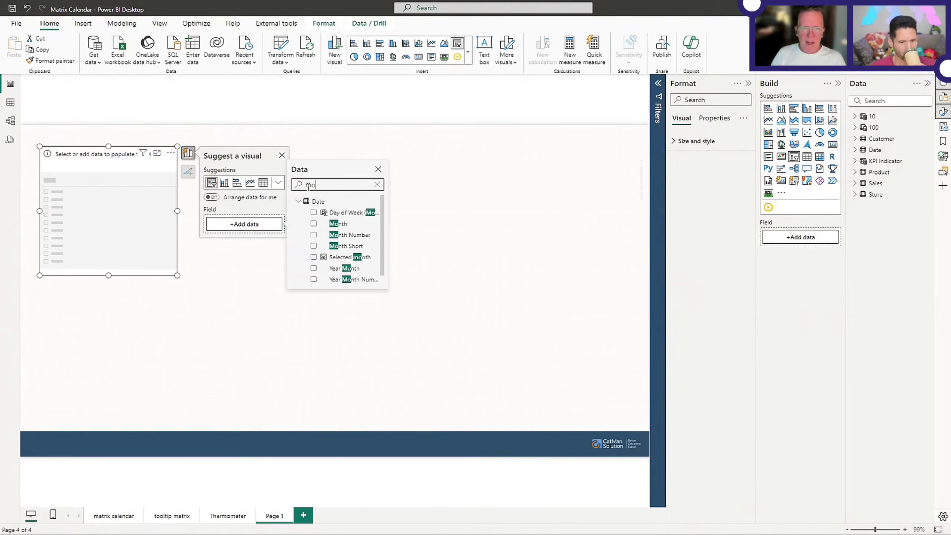
click(314, 224)
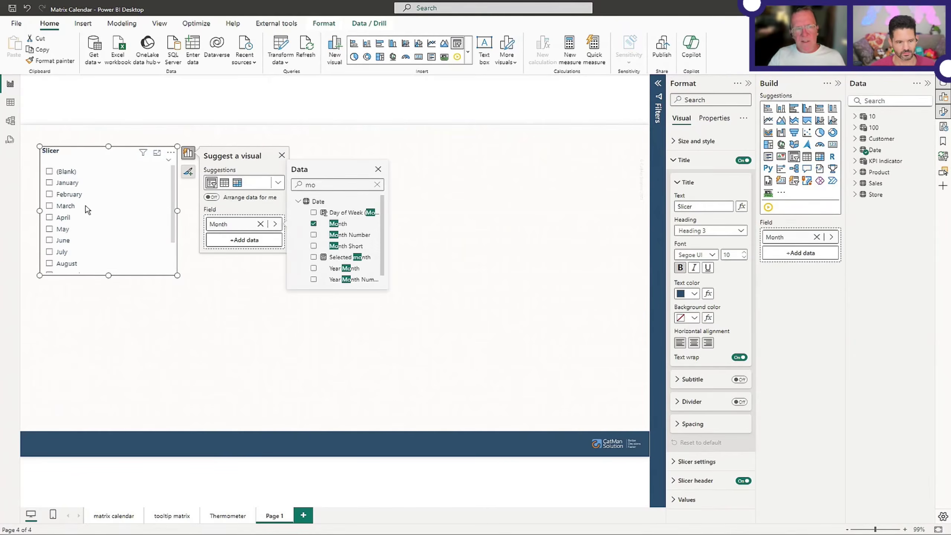
click(313, 268)
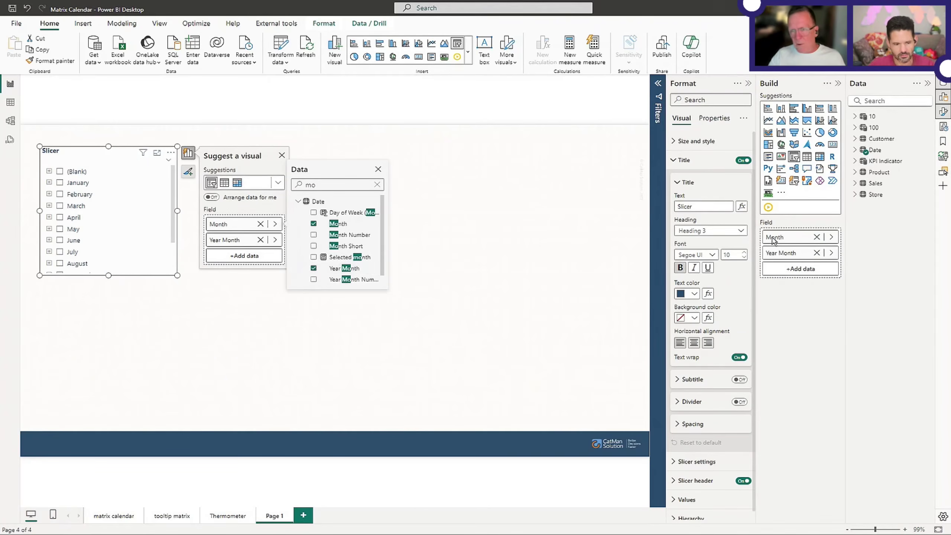
click(816, 236)
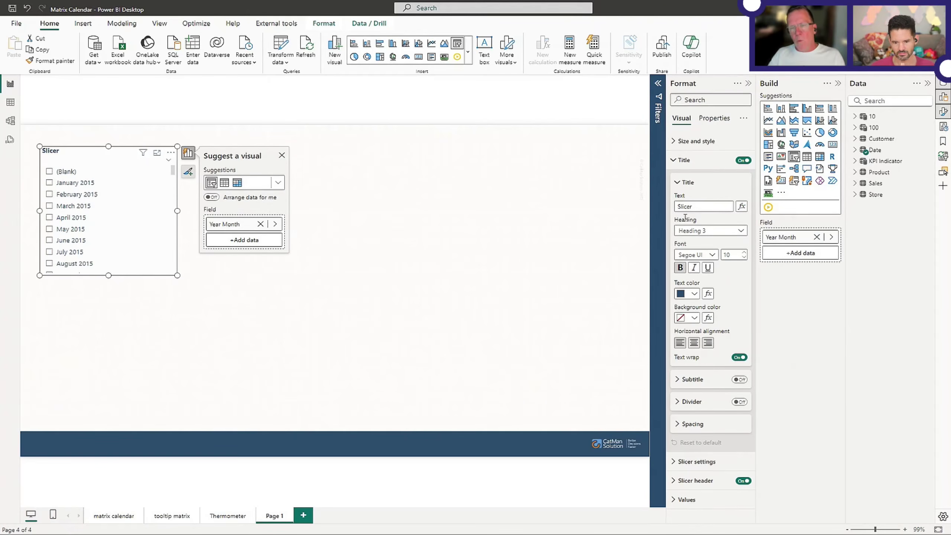
- Enable single select for the slicer and set its style to Dropdown
click(680, 184)
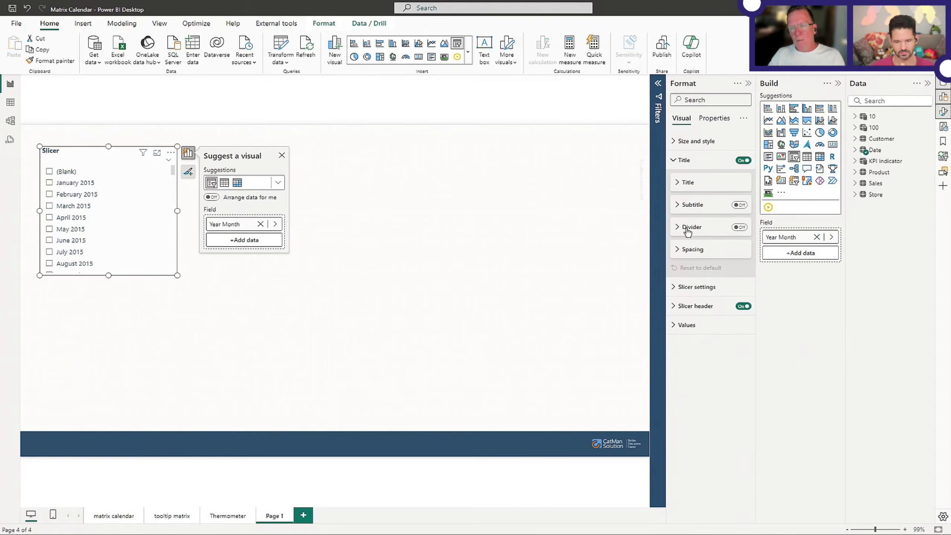
click(692, 288)
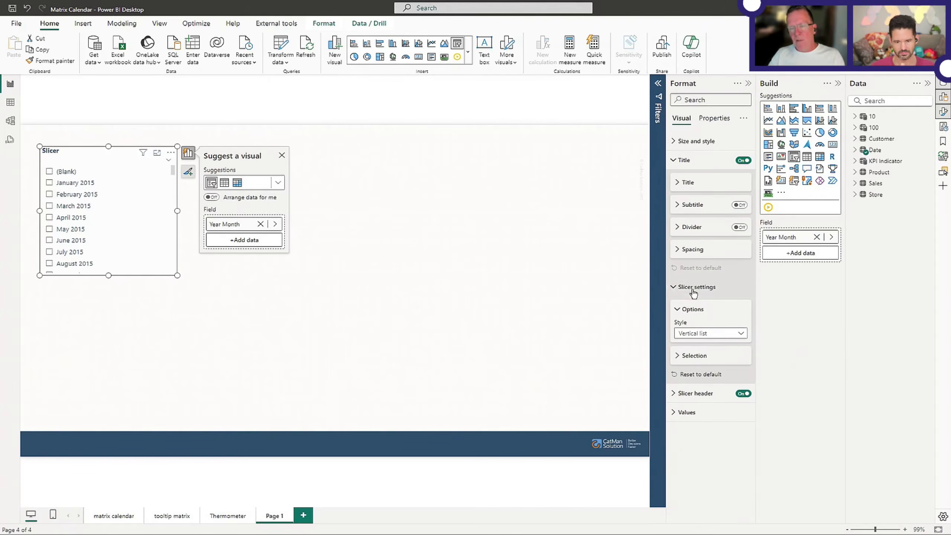
click(700, 357)
click(740, 368)
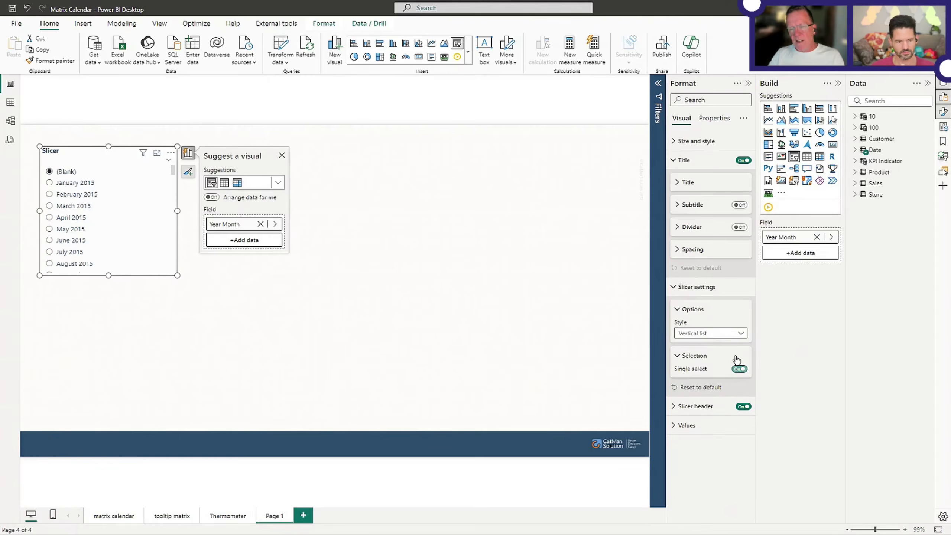
click(734, 333)
click(697, 364)
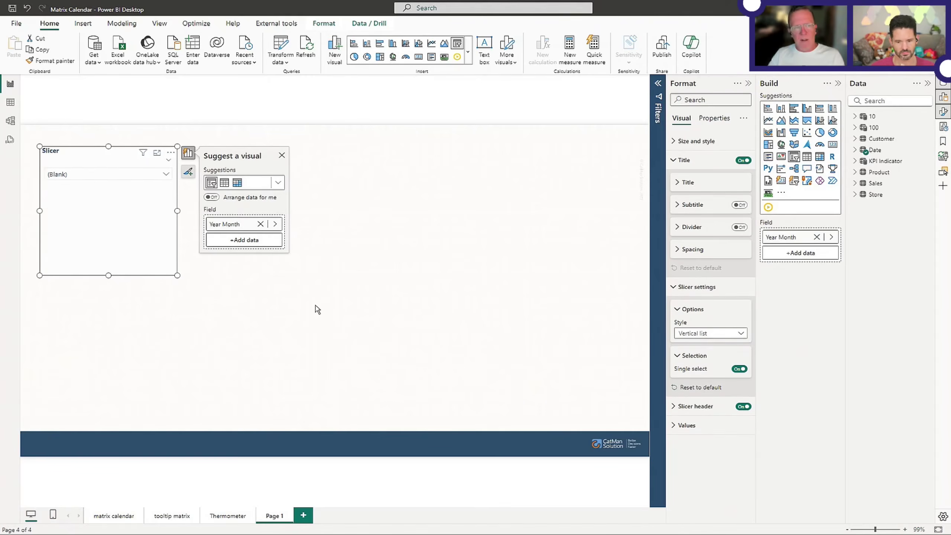
- Reduce the slicer's height to fit the dropdown and sort its Year Month values in descending order
drag(109, 275, 141, 204)
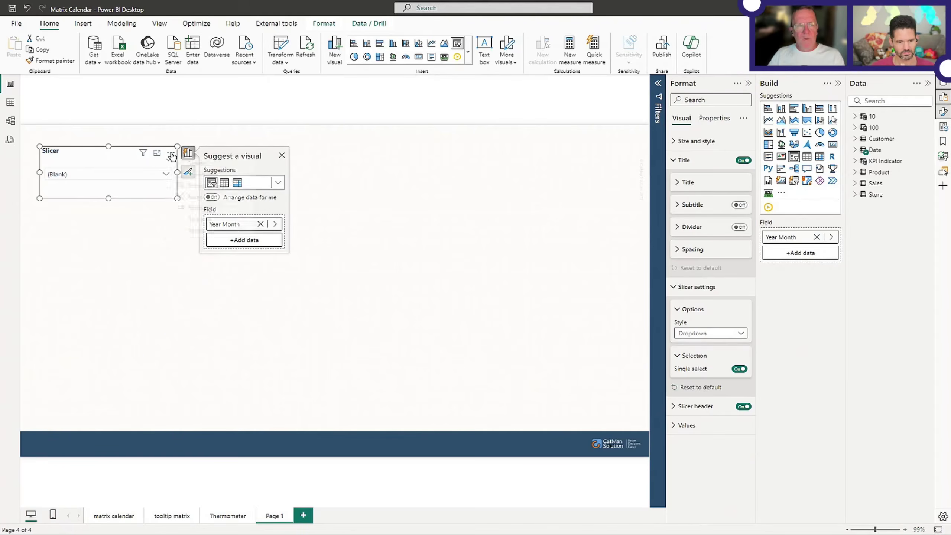
click(170, 152)
mouse_move(209, 221)
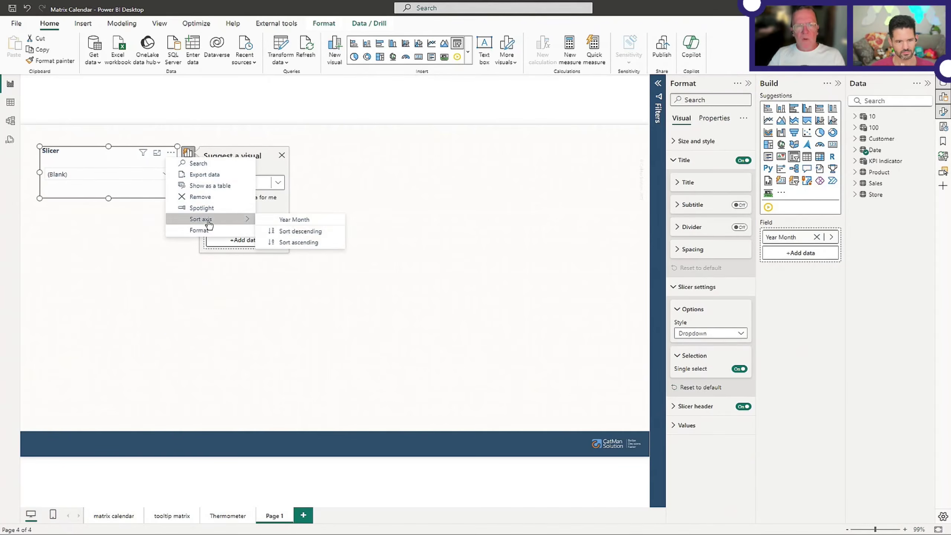
click(276, 231)
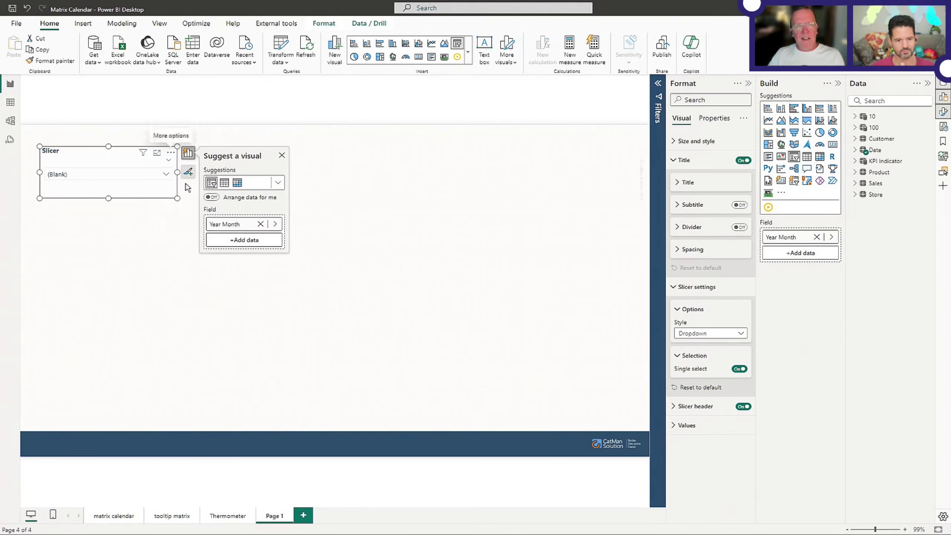
click(165, 173)
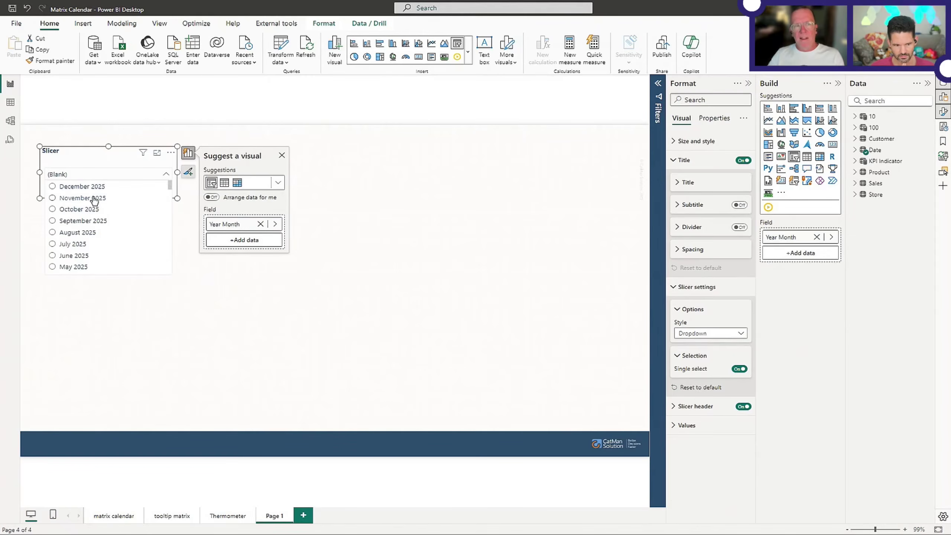
- Add Sales Value from the Sales table as a visual-level filter on the slicer and apply the condition "is blank"
click(657, 86)
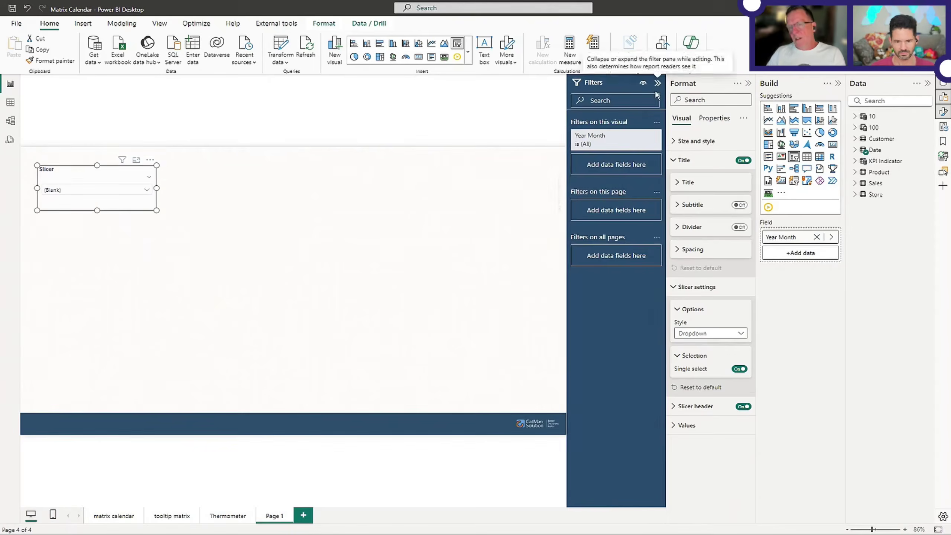
click(855, 183)
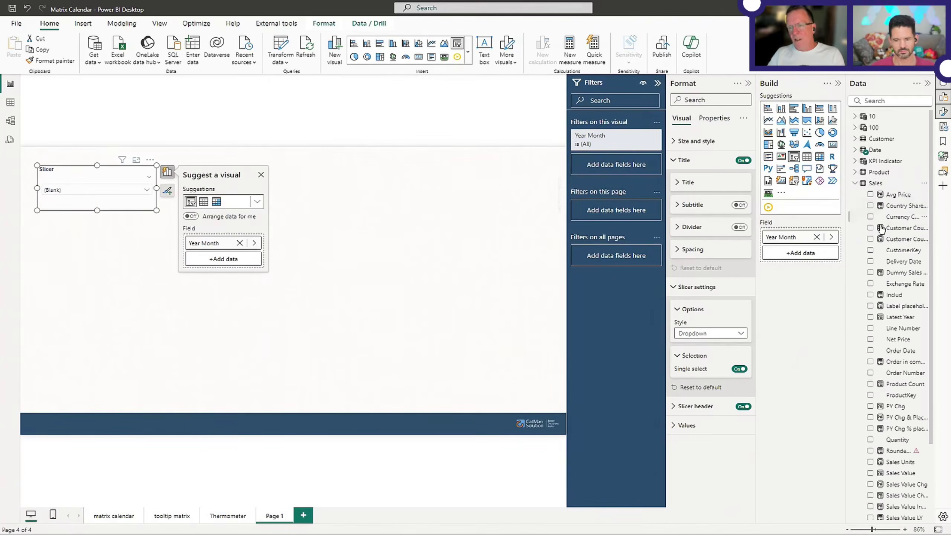
drag(897, 474, 666, 205)
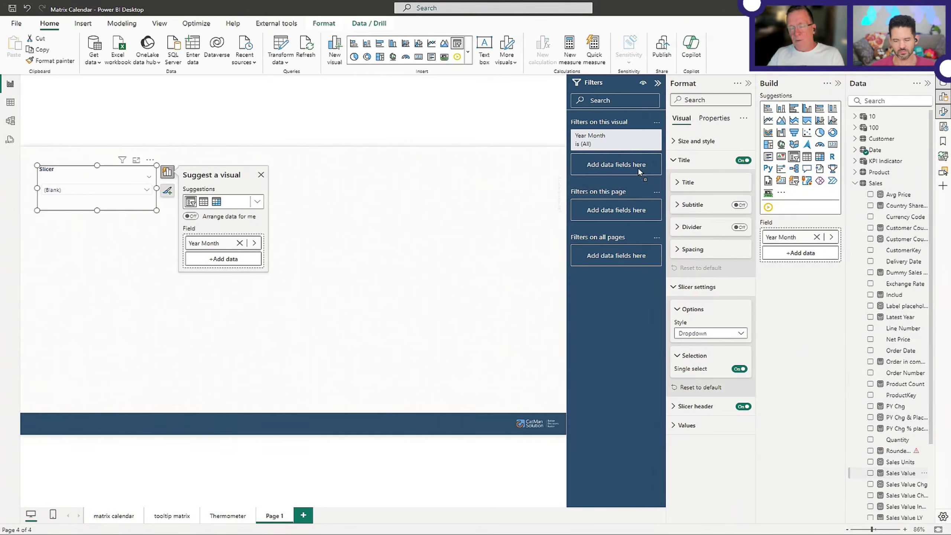
drag(638, 169, 639, 171)
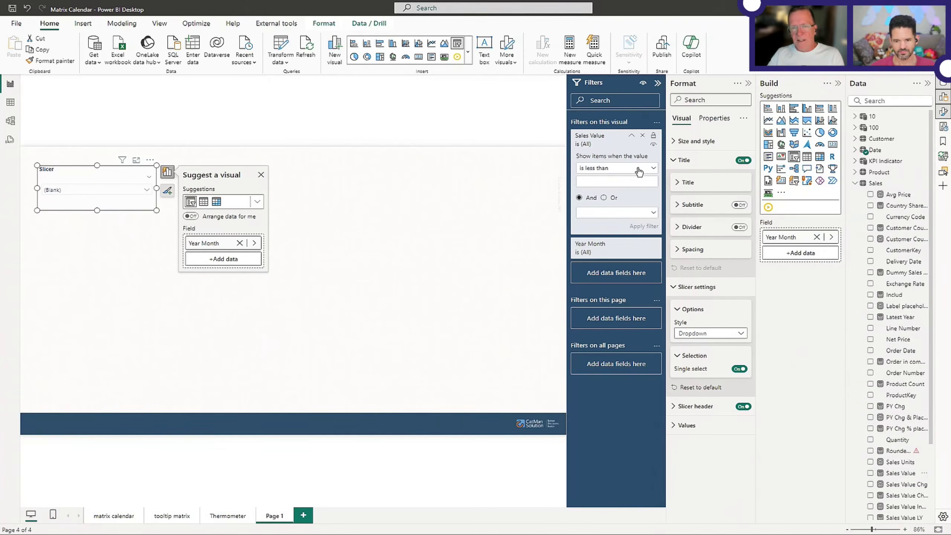
click(637, 170)
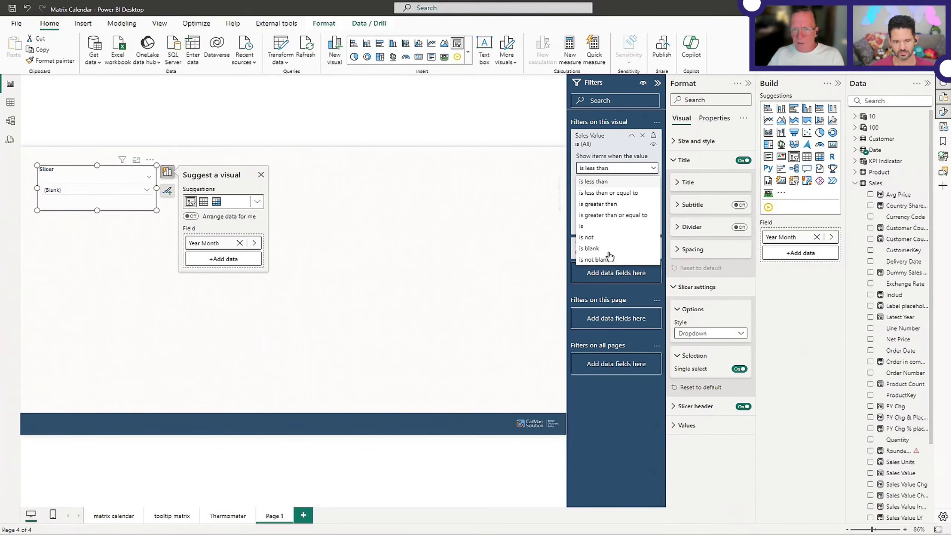
click(609, 248)
click(641, 213)
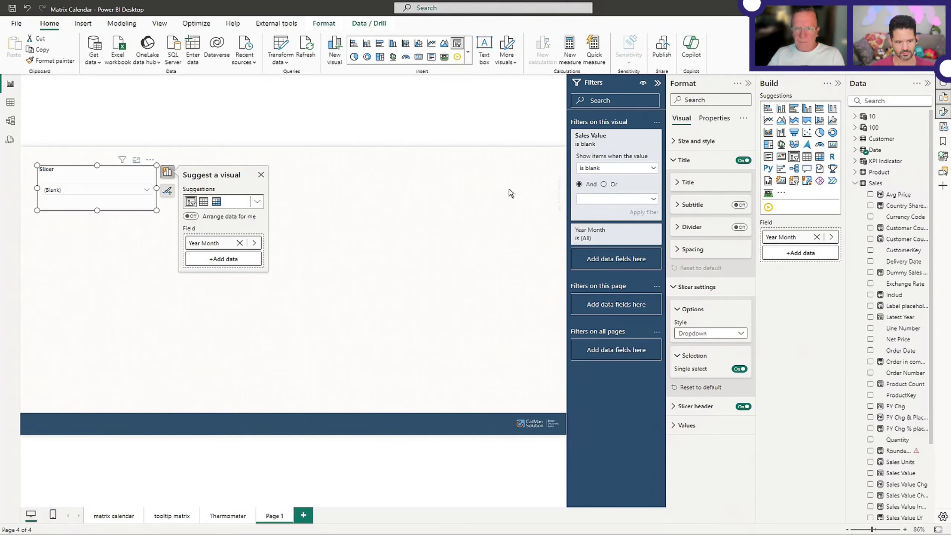
- Change the slicer's Sales Value filter to "is not blank" and select November 2022 in the slicer
click(603, 168)
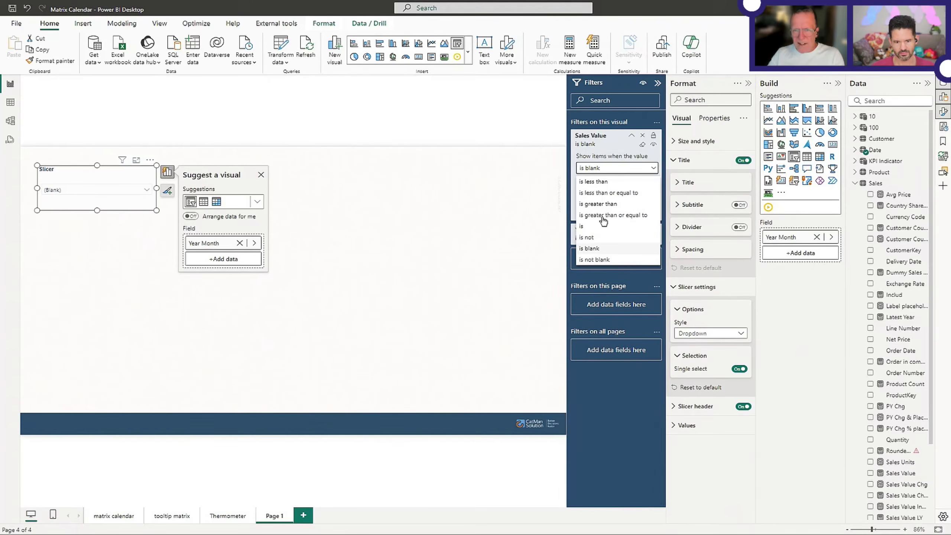
click(599, 259)
click(633, 213)
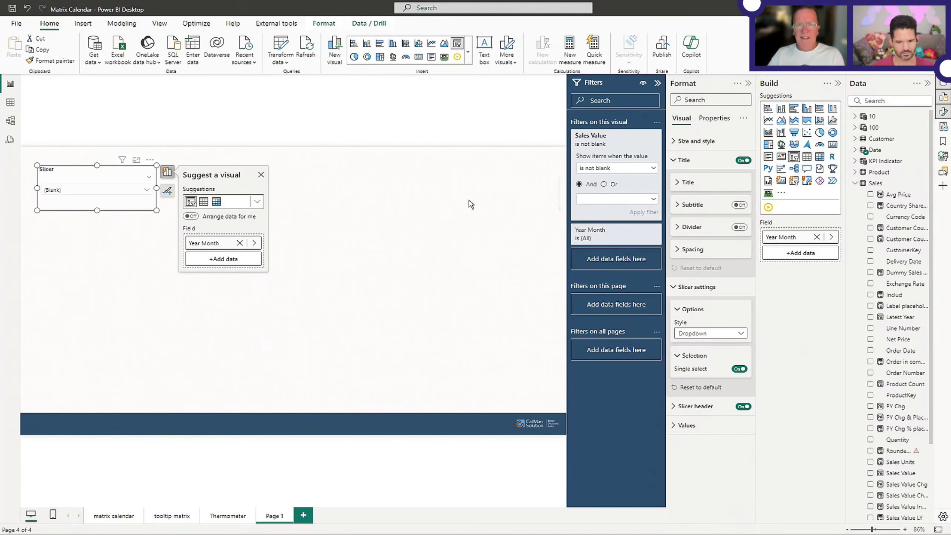
click(138, 190)
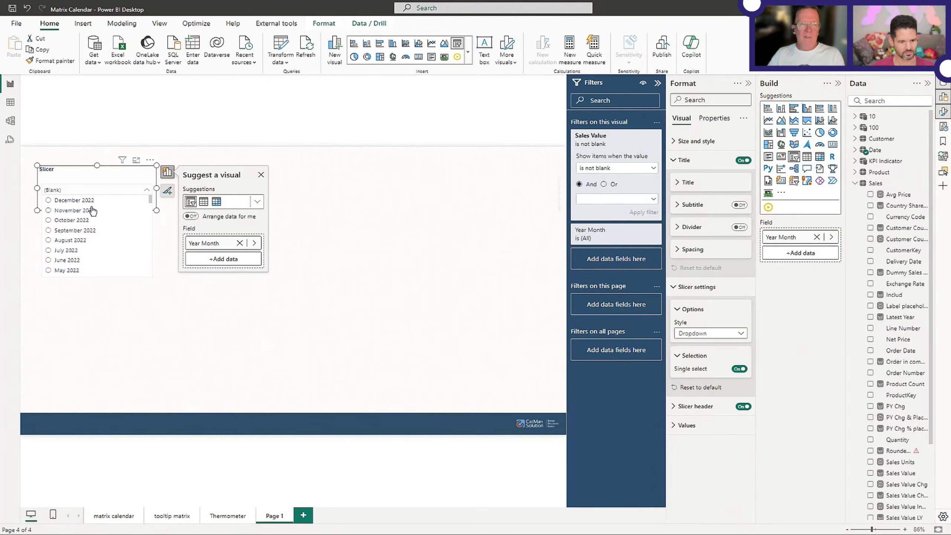
click(86, 211)
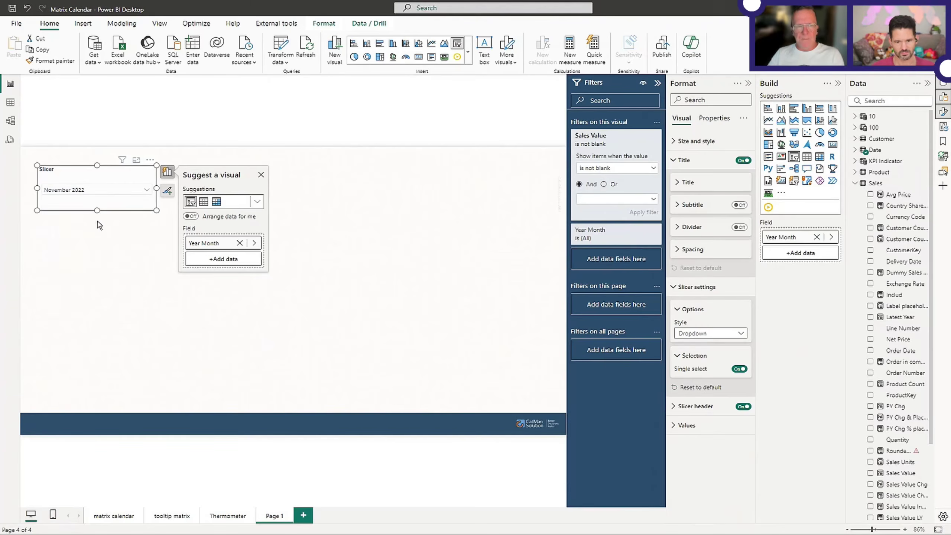
- Insert a matrix visual and position it on the canvas below the Year Month slicer
click(353, 244)
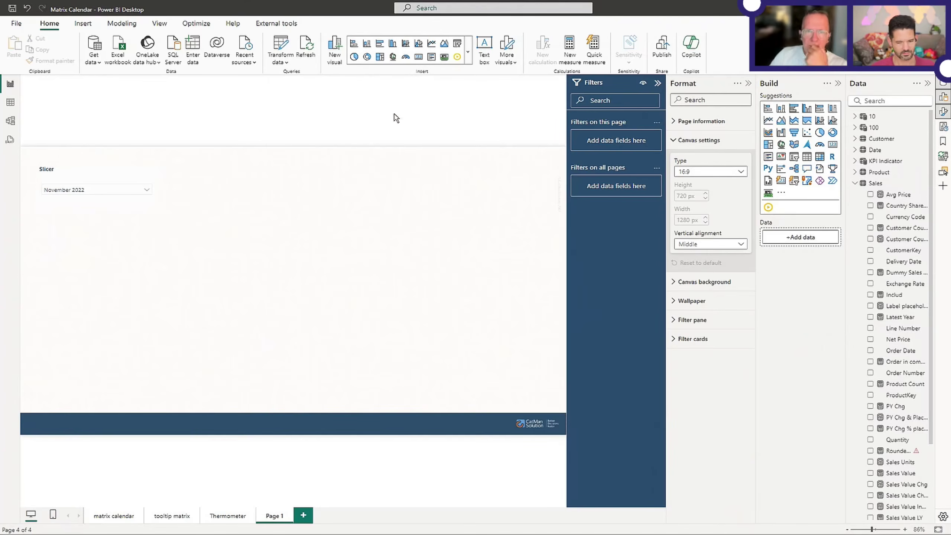
click(468, 52)
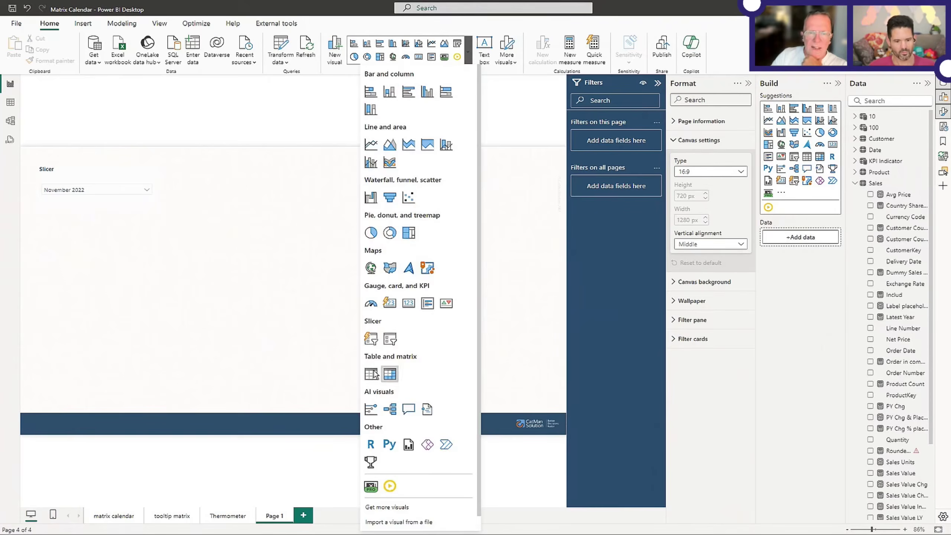
click(389, 373)
click(261, 183)
drag(139, 287, 216, 275)
click(215, 274)
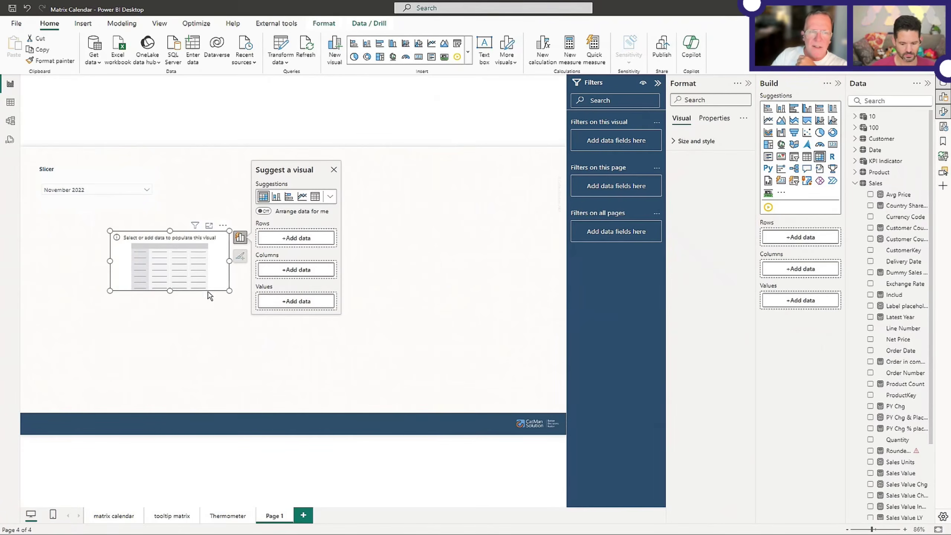
- Add ISO Week from the Date table to the matrix rows and enlarge the matrix to fit all weeks
click(296, 236)
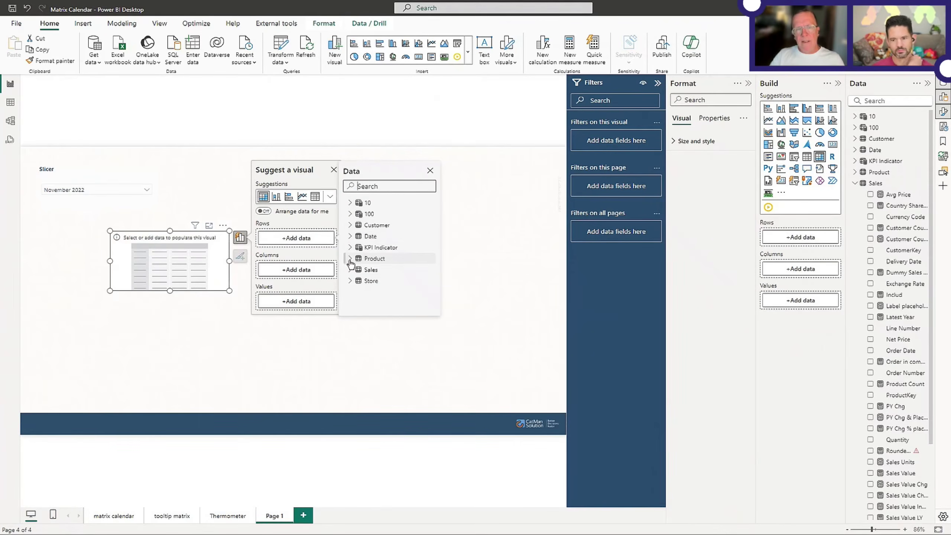
click(349, 236)
scroll(379, 254, down, 1)
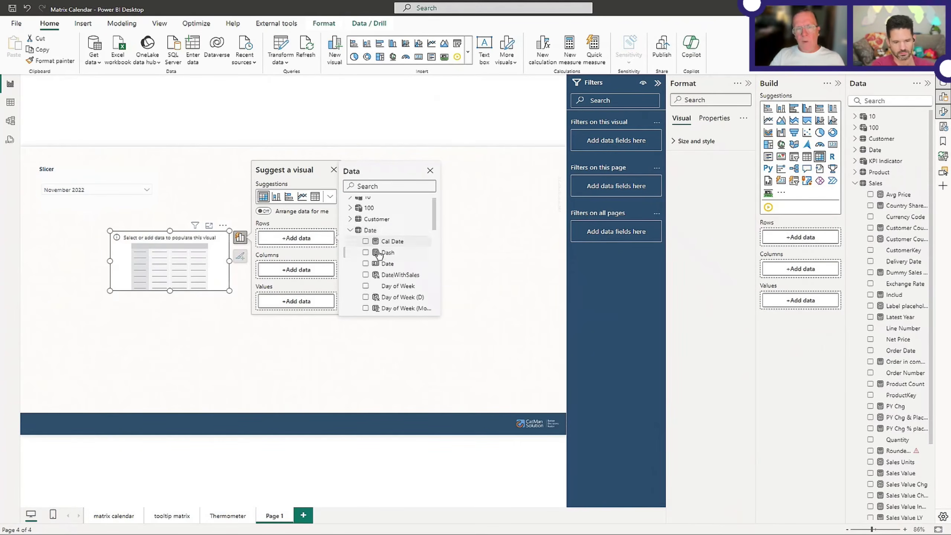
scroll(379, 254, down, 3)
scroll(382, 256, down, 8)
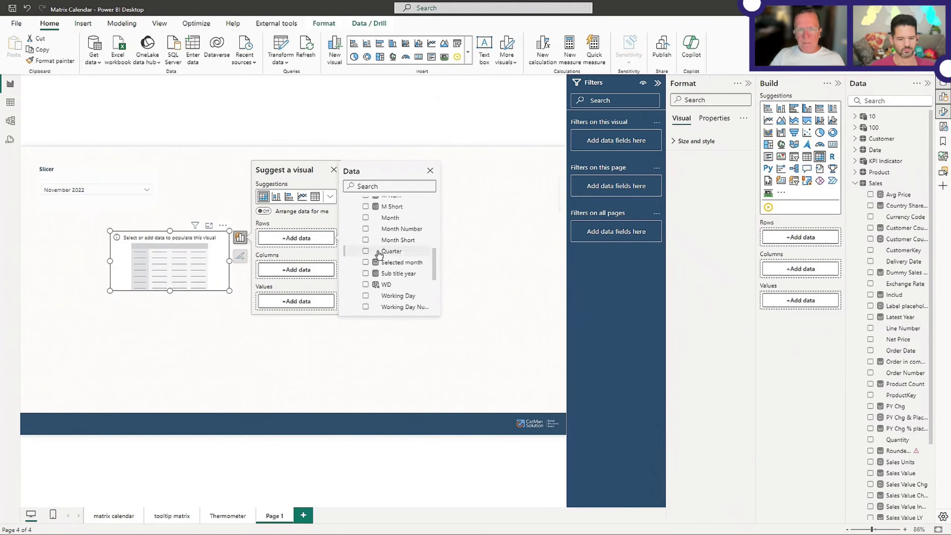
scroll(385, 261, up, 7)
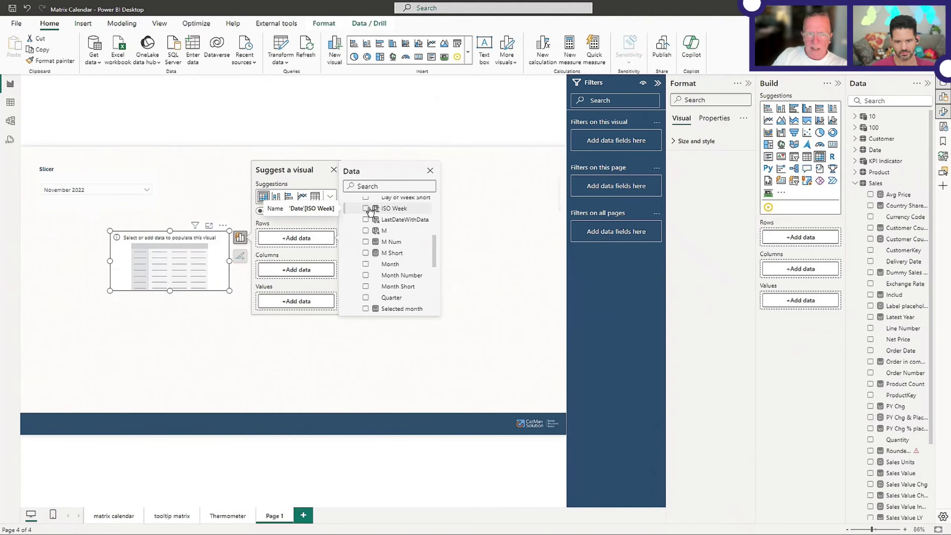
click(365, 208)
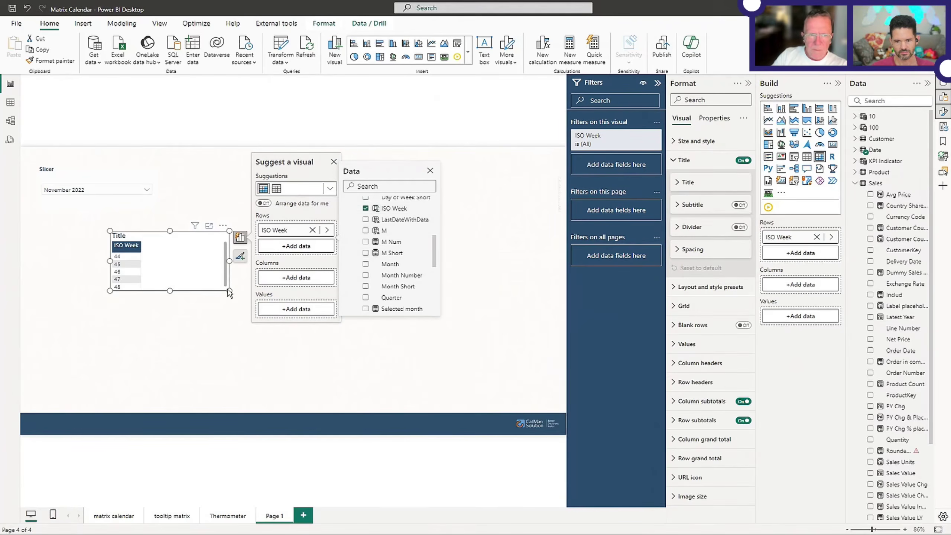
drag(229, 291, 241, 330)
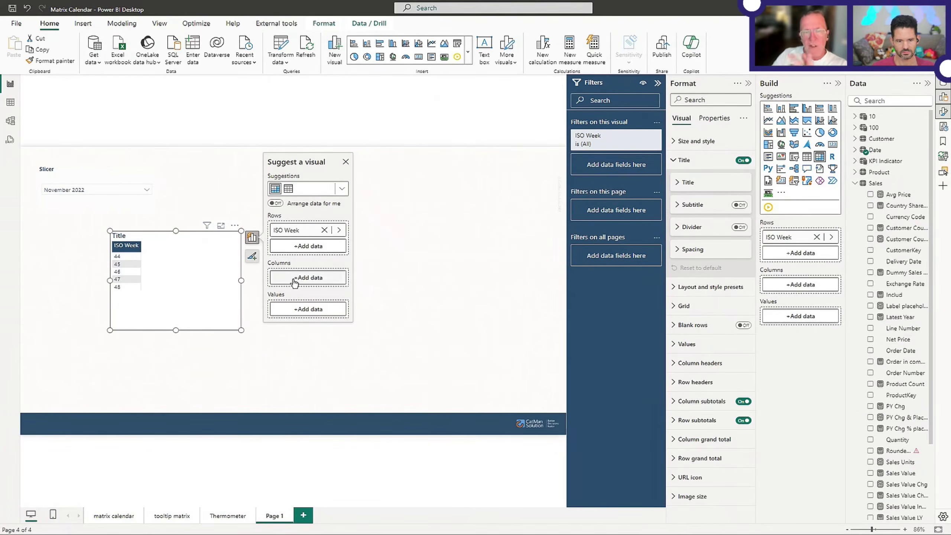
- Add Day of Week from the Date table to the matrix columns and widen the matrix to fit all seven days
click(308, 278)
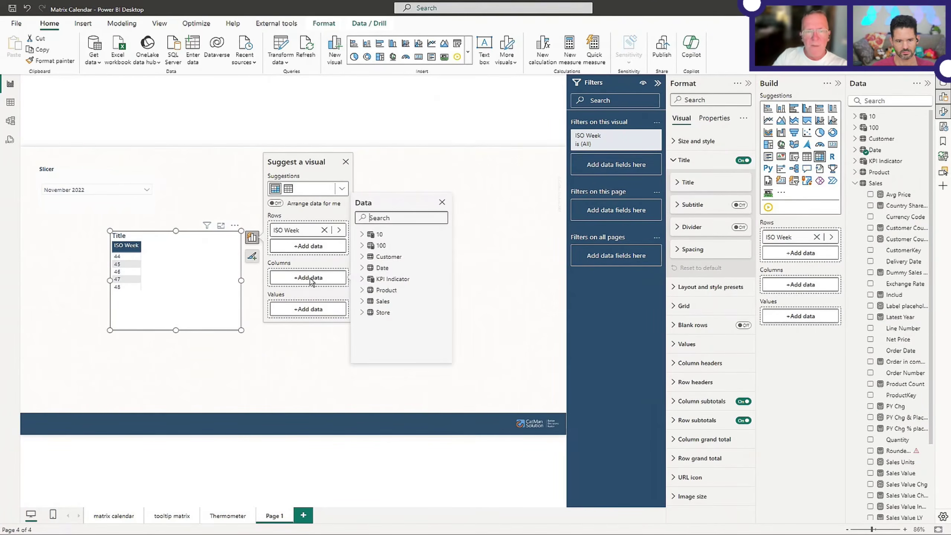
click(361, 268)
scroll(414, 292, down, 3)
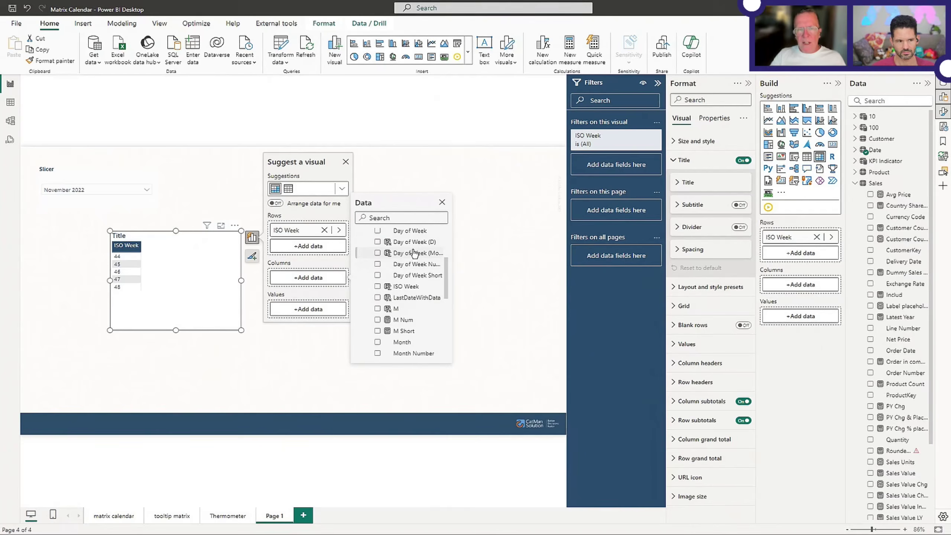
click(377, 231)
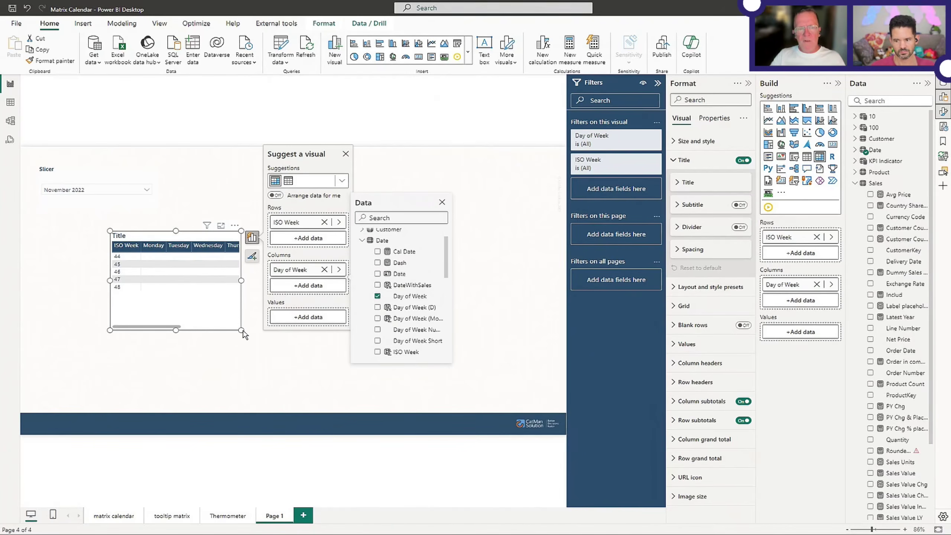
drag(242, 331, 298, 342)
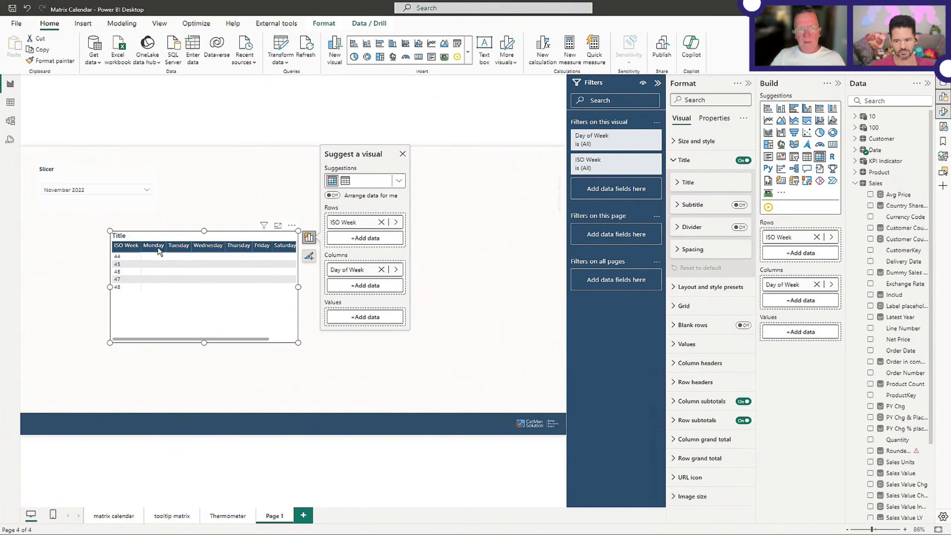
drag(298, 287, 331, 281)
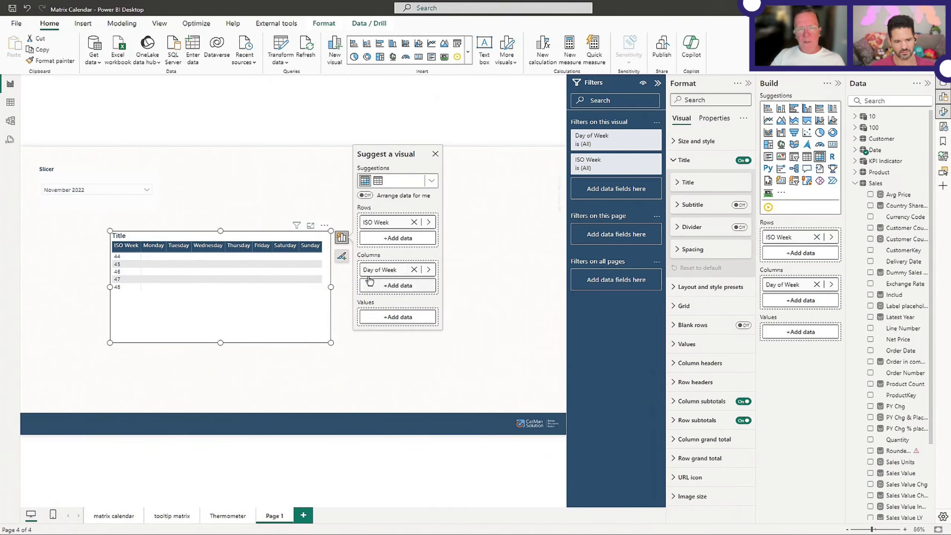
- Replace Day of Week in the matrix columns with Day of Week (D) from the Date table
click(414, 269)
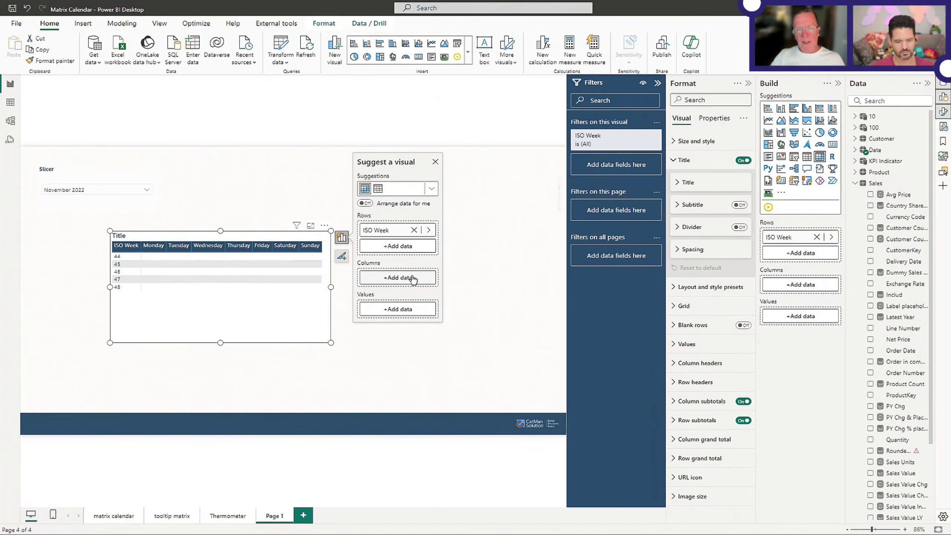
click(412, 277)
click(452, 267)
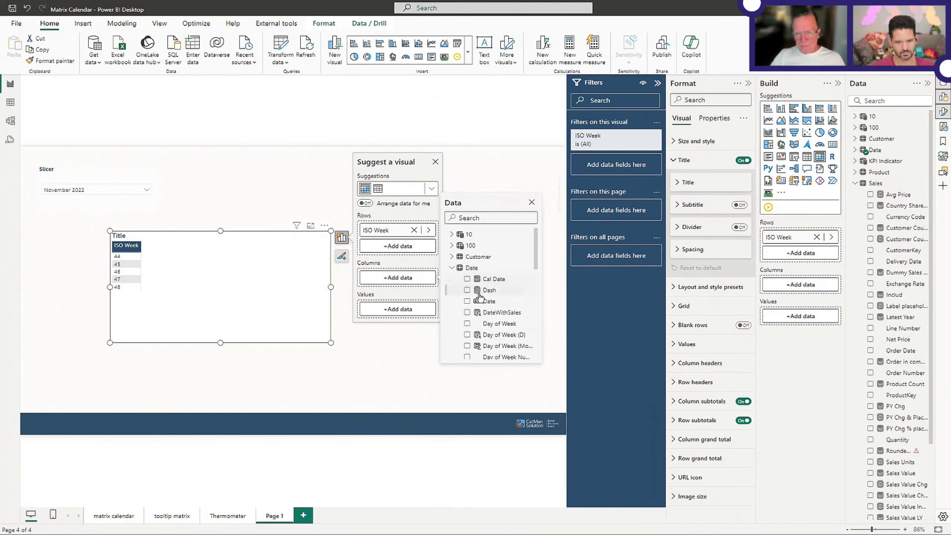
click(467, 335)
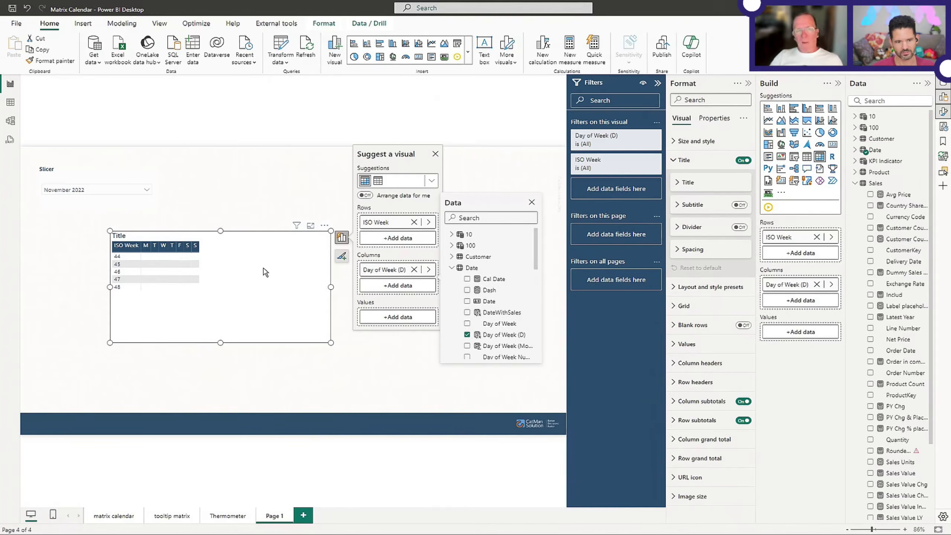
- In Tabular Editor 3, examine the Group By Columns property of the Day of Week (D) column, then return to Power BI
click(276, 24)
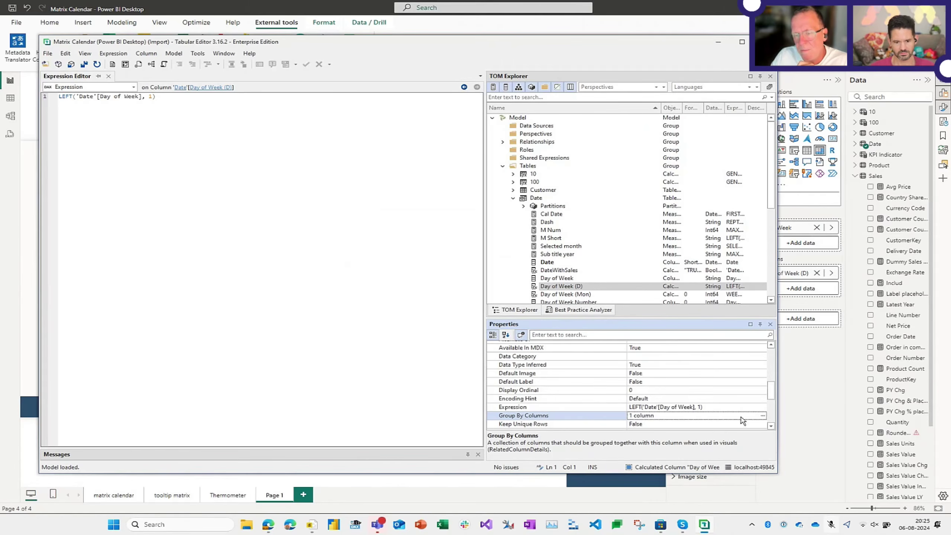
click(762, 415)
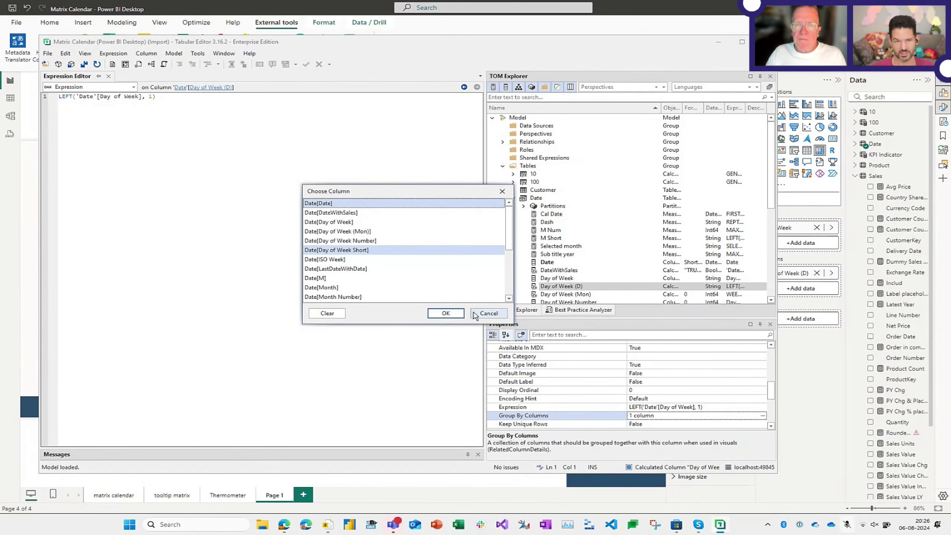
click(438, 314)
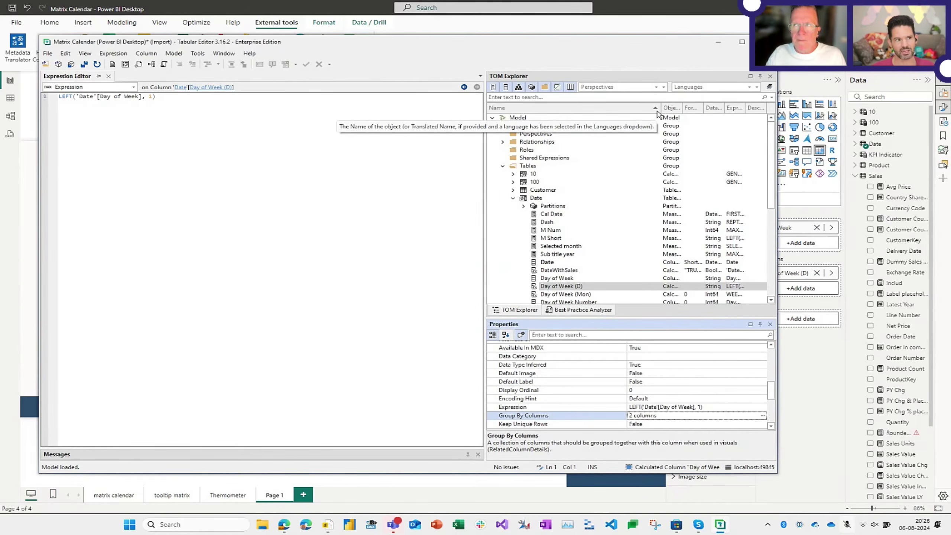
click(719, 45)
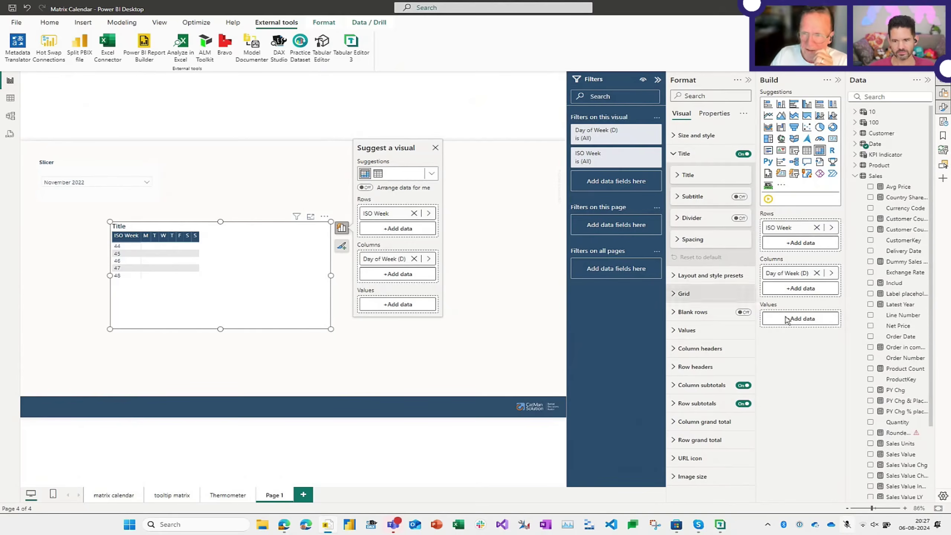
- Widen the Data pane so field names are fully readable and expand the Date table
drag(845, 247, 783, 248)
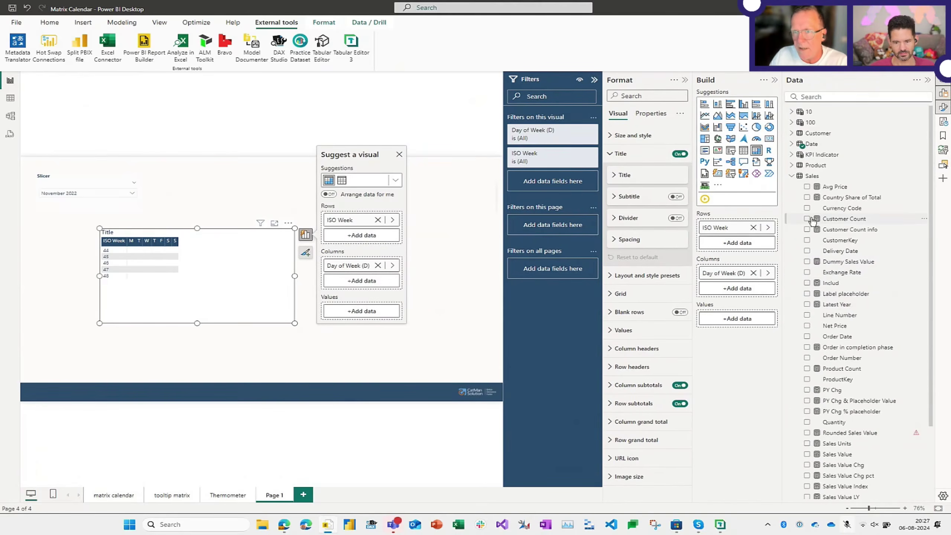
click(791, 145)
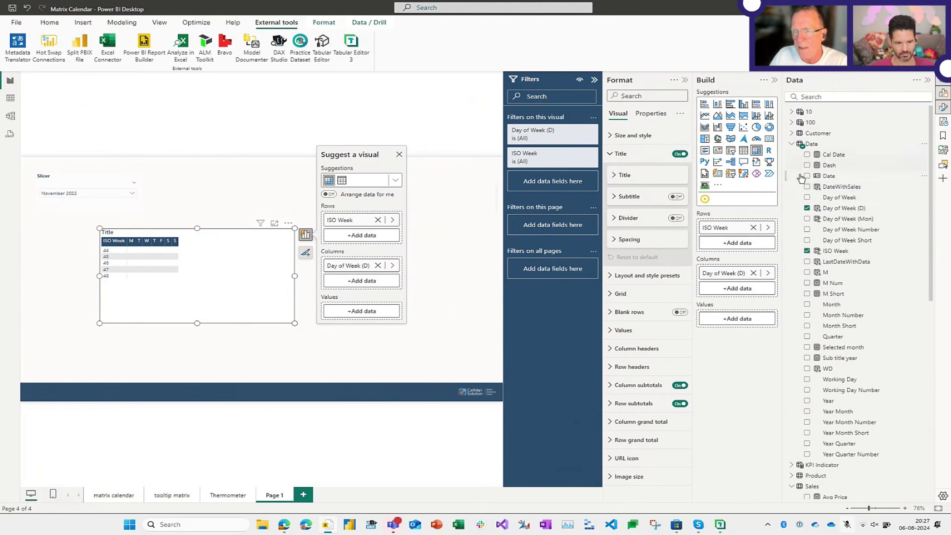
- Try to sort the Date table's Day of Week (D) column by Day of Week
click(834, 209)
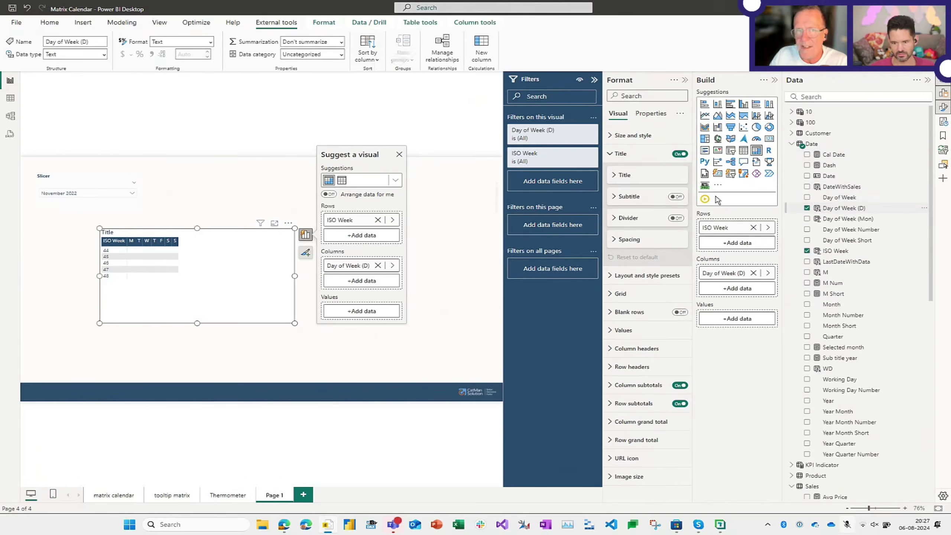
click(367, 51)
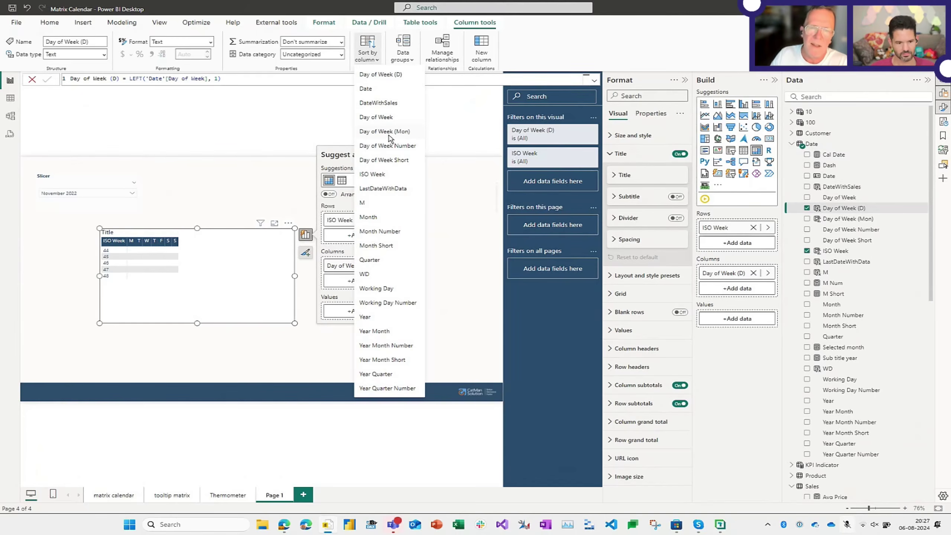
click(385, 120)
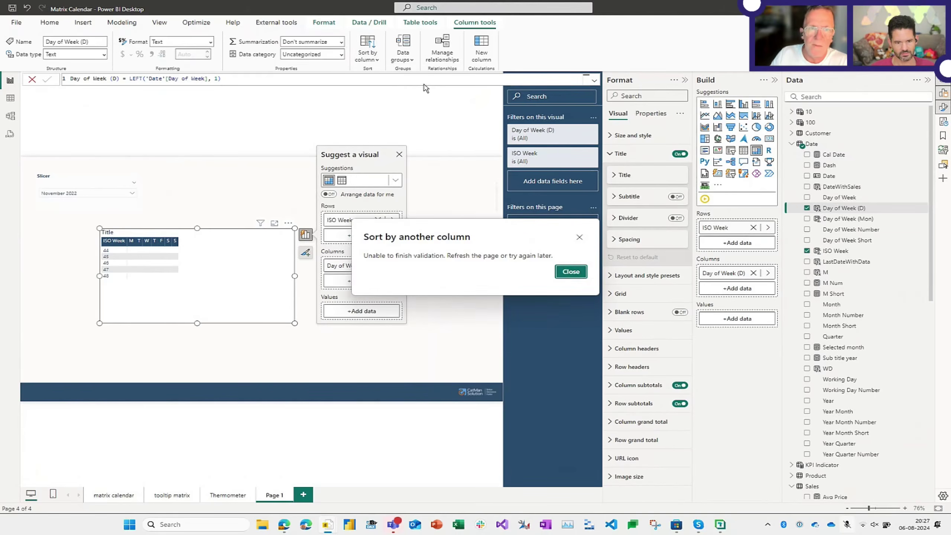
click(570, 271)
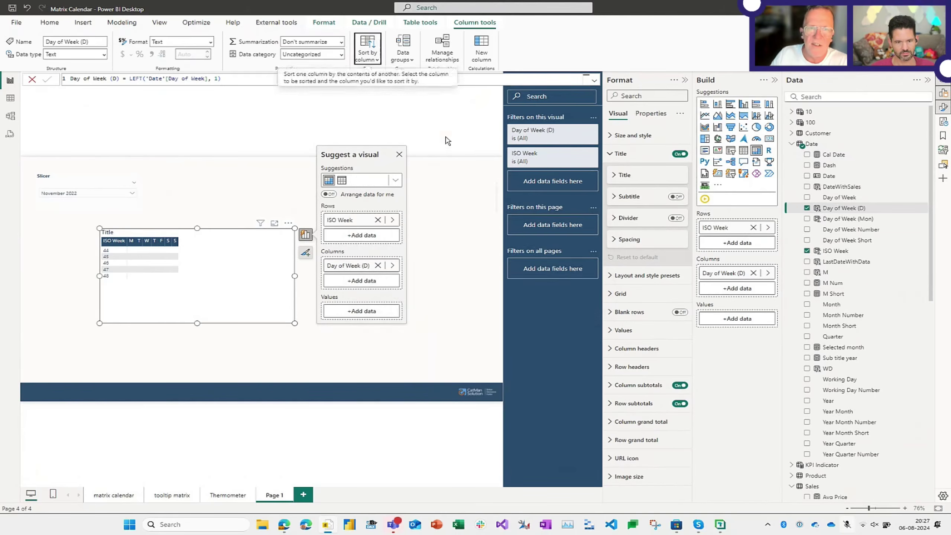
click(441, 119)
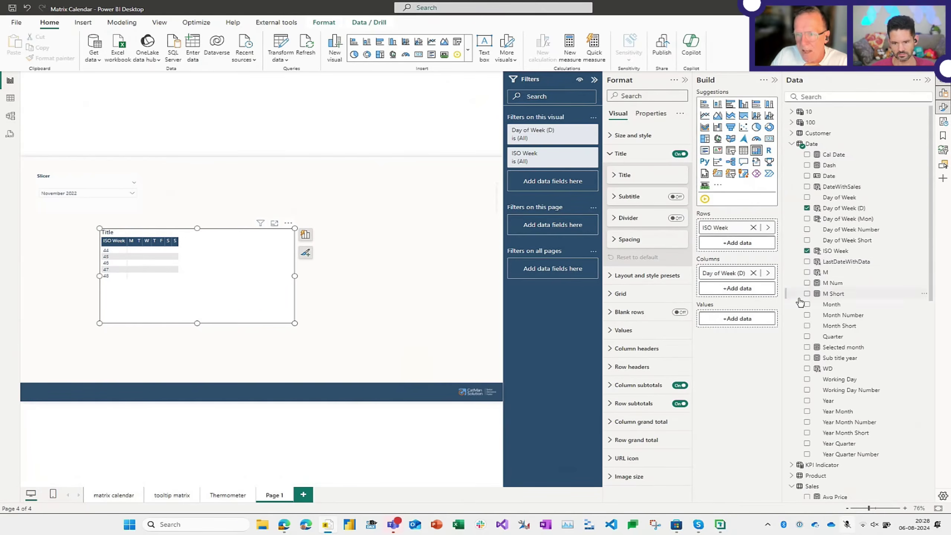
- Add the Cal Date measure to the matrix values, then enlarge the matrix and move it up the page
click(844, 159)
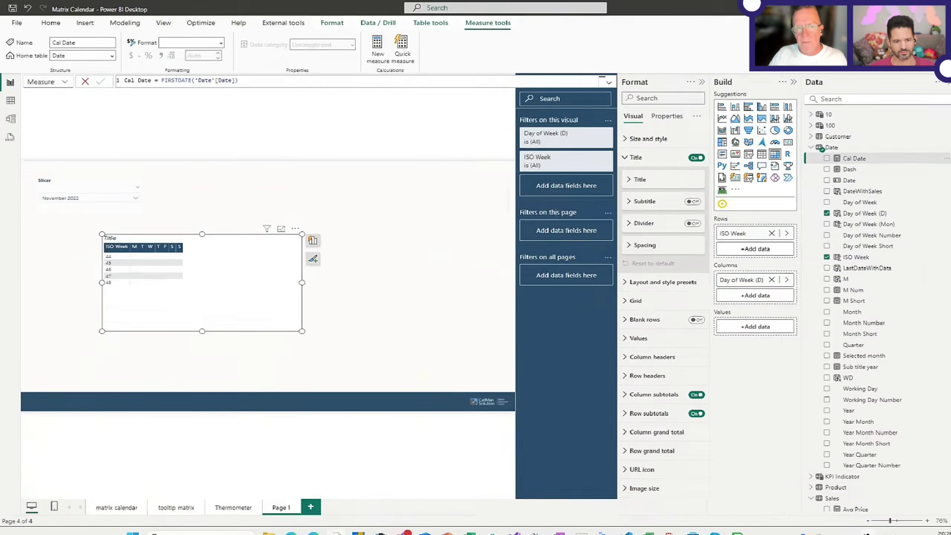
drag(834, 159, 732, 319)
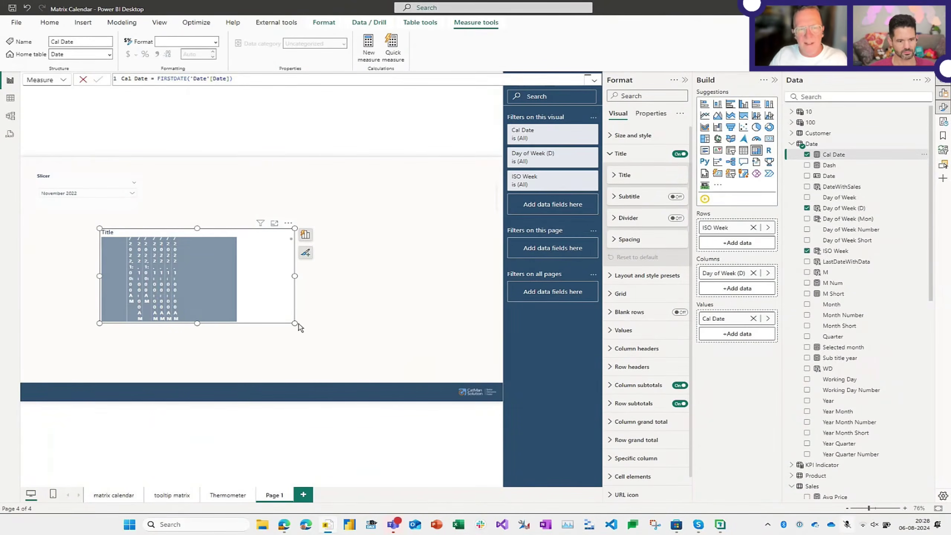
drag(296, 322, 378, 386)
drag(310, 285, 313, 236)
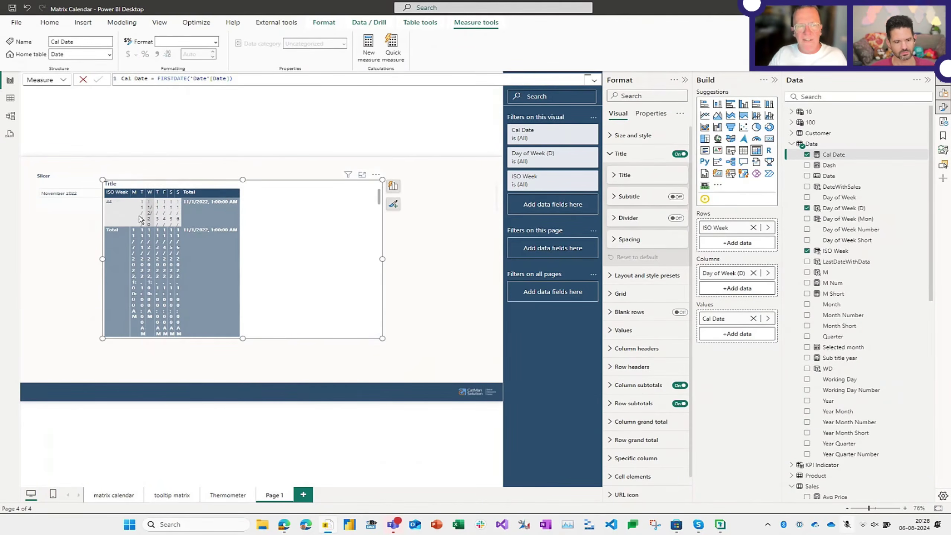
- Try to set the Cal Date measure's format to the custom string d
mouse_move(144, 219)
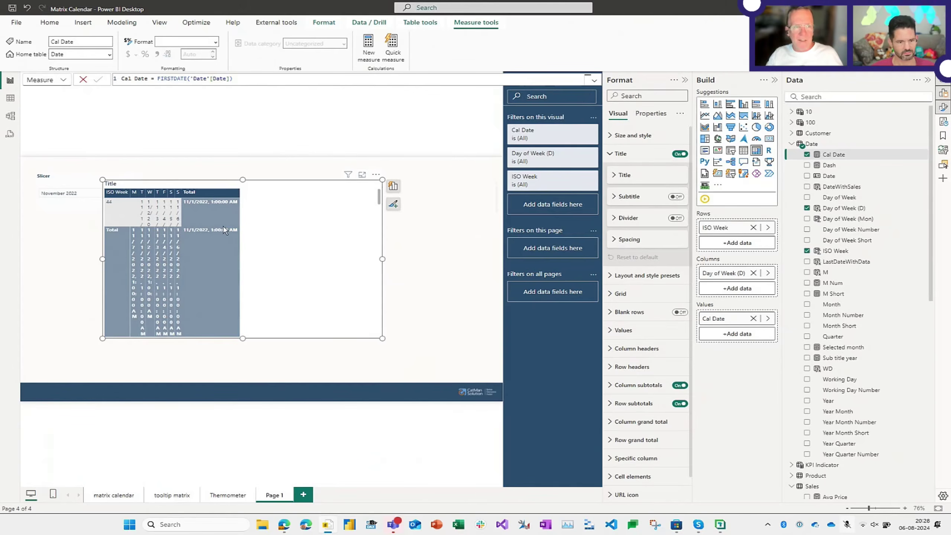
click(180, 44)
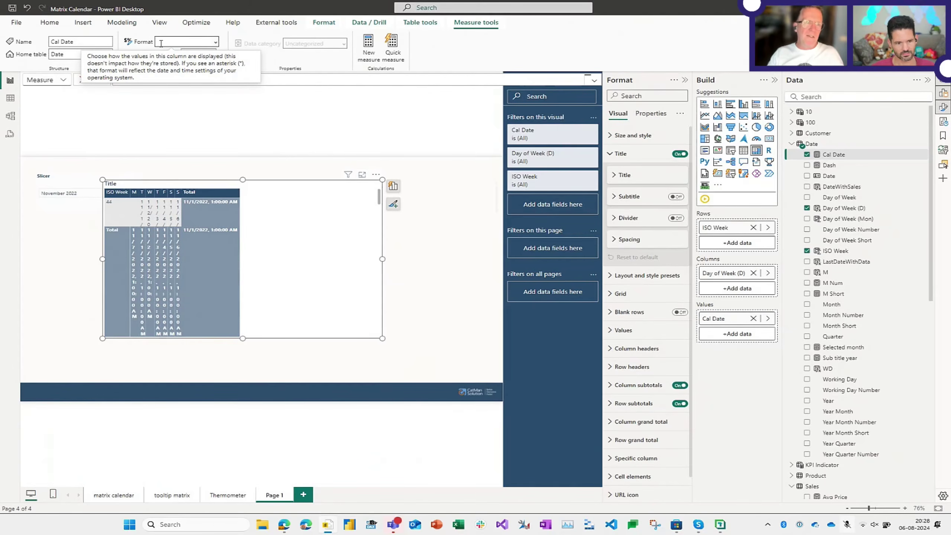
text(D)
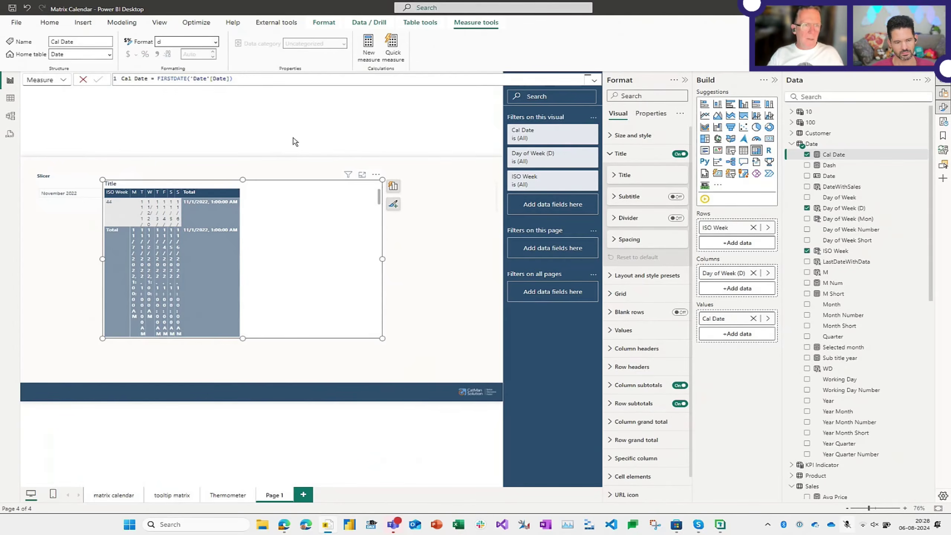
click(254, 155)
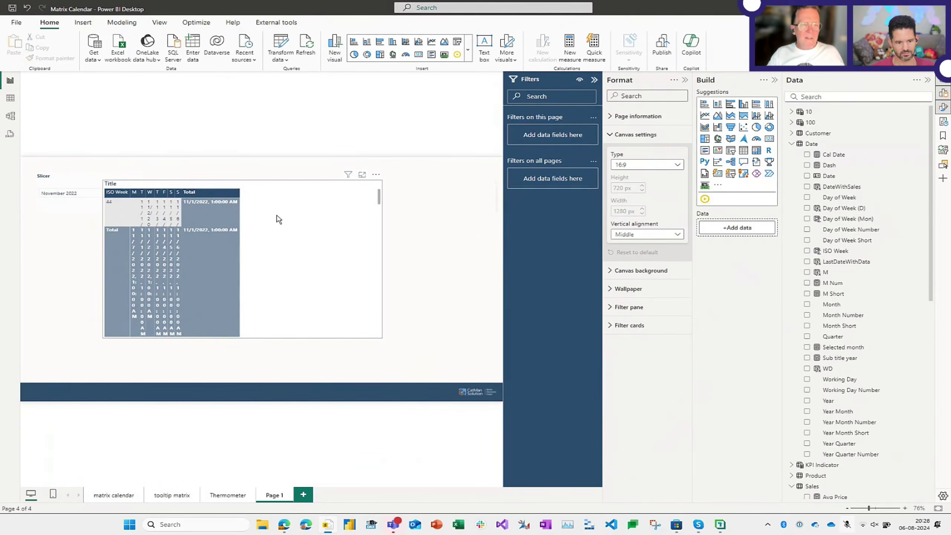
- Reselect the matrix and its Cal Date measure, look through the available formats, and retry the custom format d
click(334, 222)
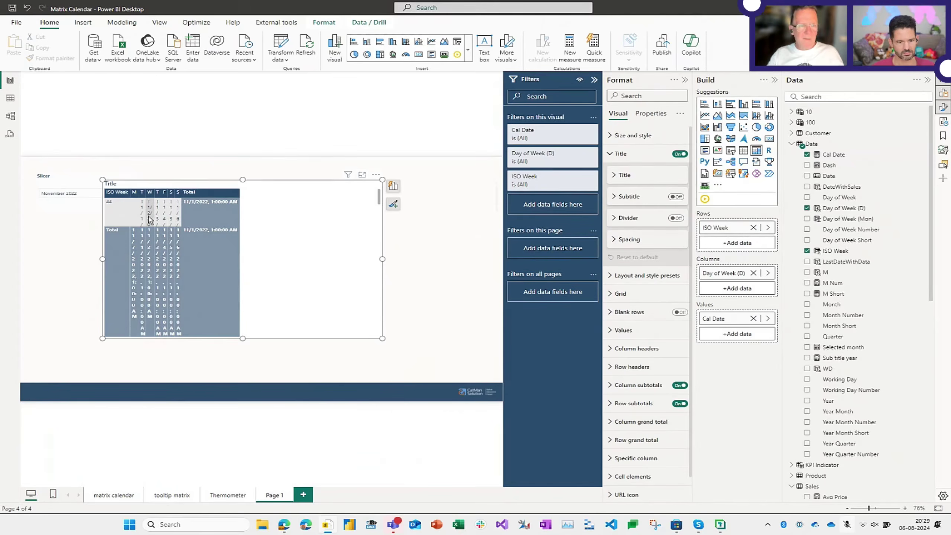
click(734, 323)
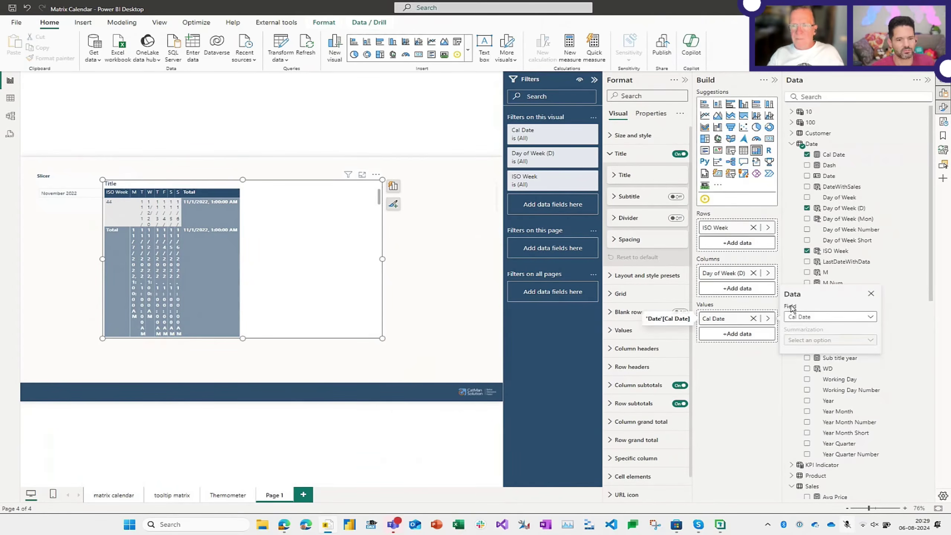
click(835, 154)
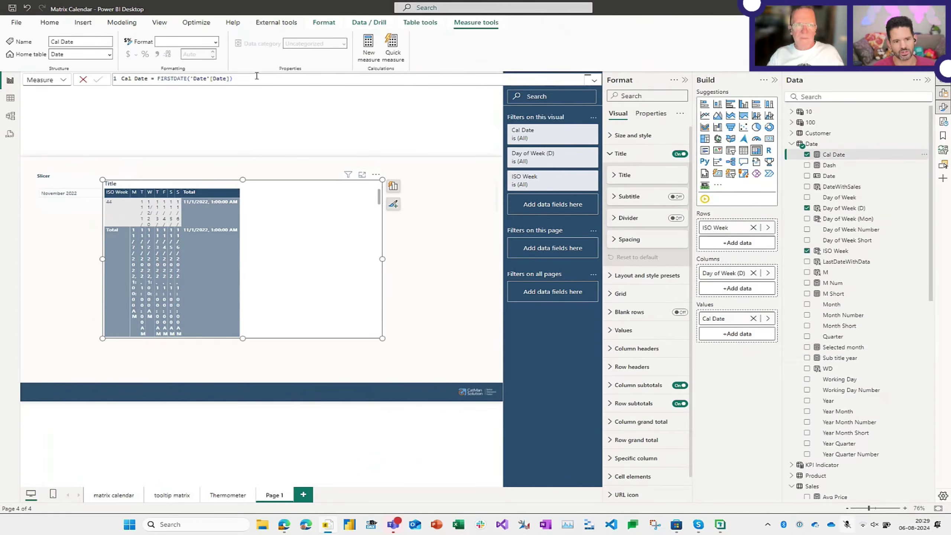
click(216, 41)
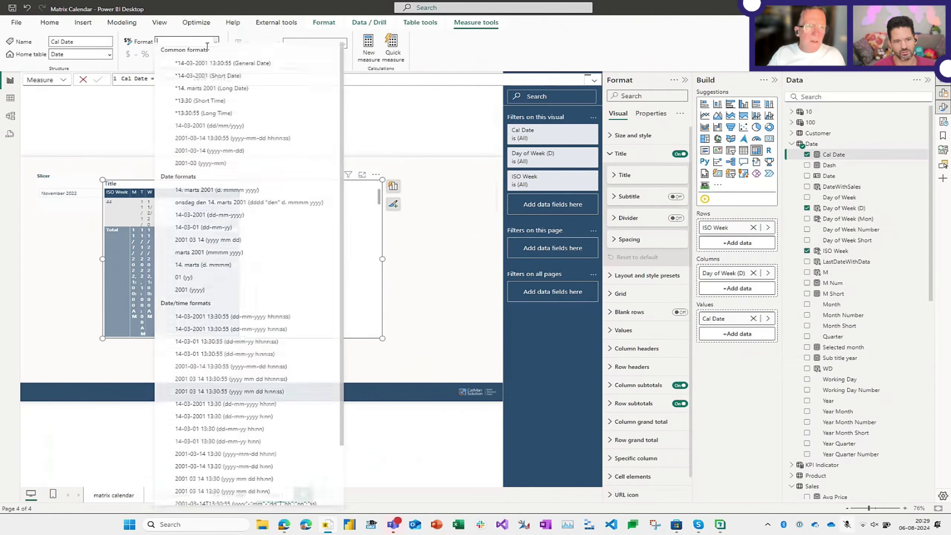
scroll(209, 335, down, 3)
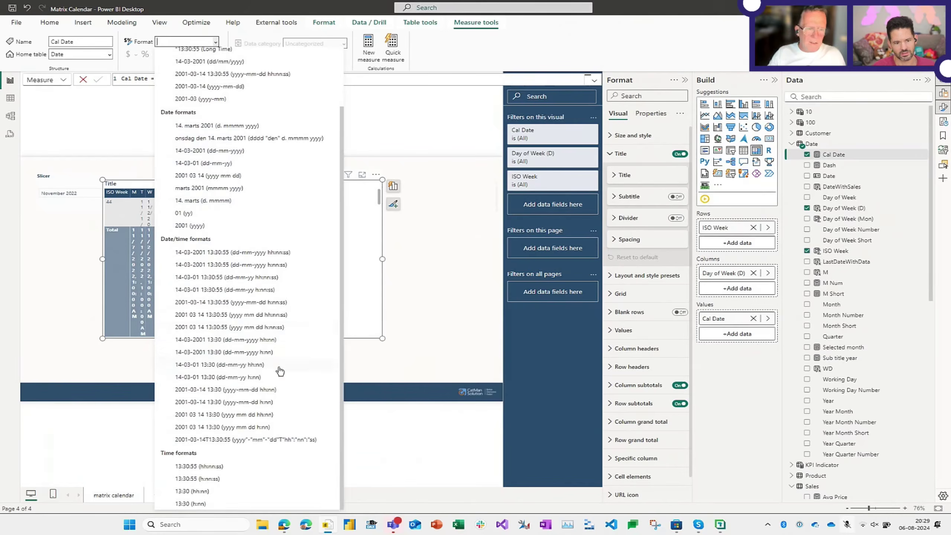
click(163, 41)
text(d)
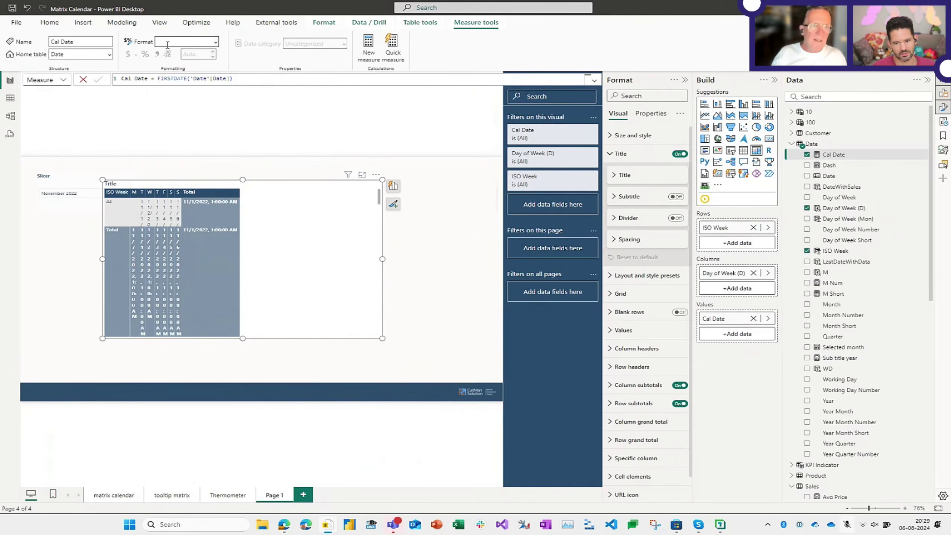
click(232, 120)
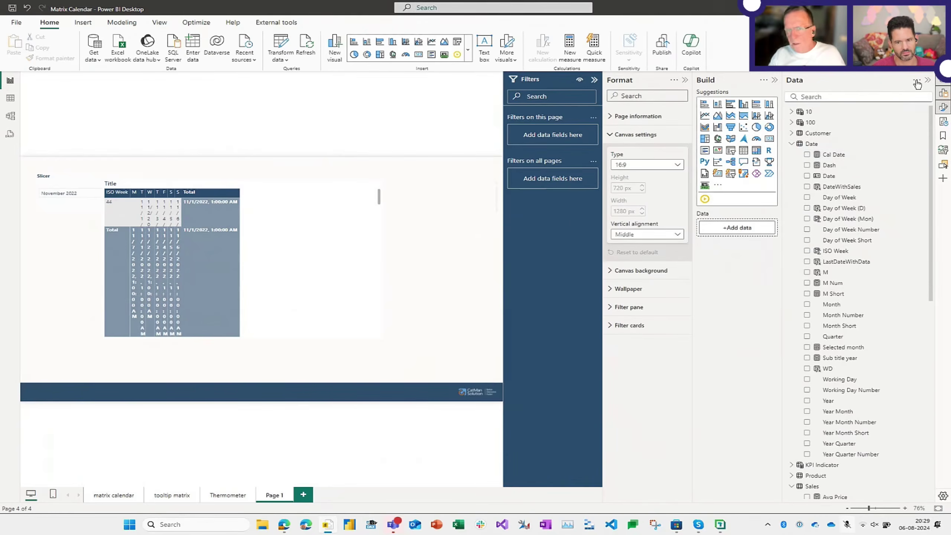
- Look at the table view and the model view, then return to the report view
click(10, 98)
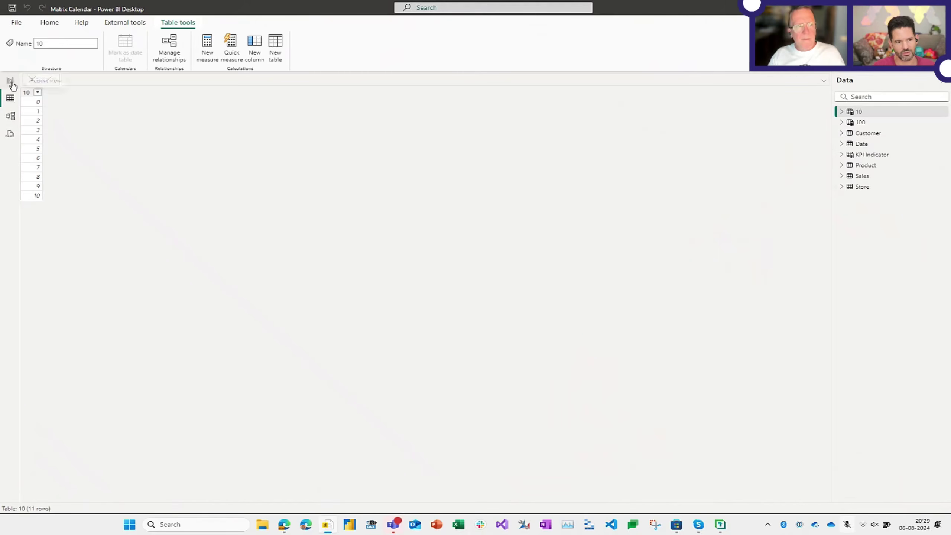
click(10, 116)
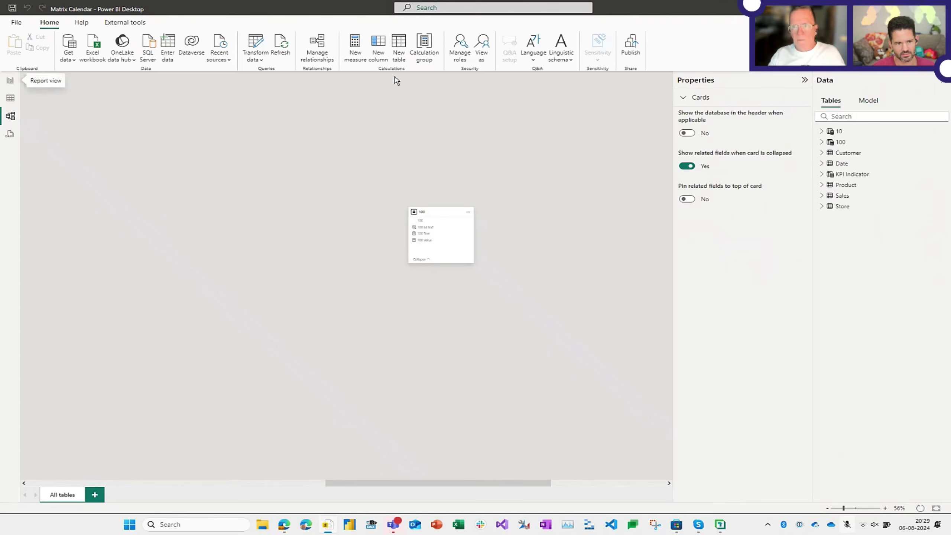
click(10, 81)
- Open the Performance analyzer, start a recording, and refresh the page's visuals
click(168, 25)
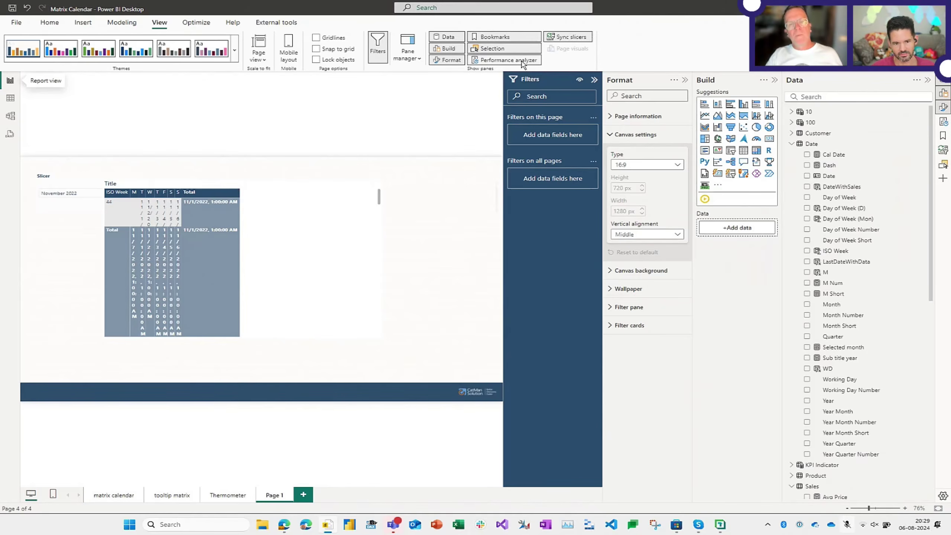
click(942, 123)
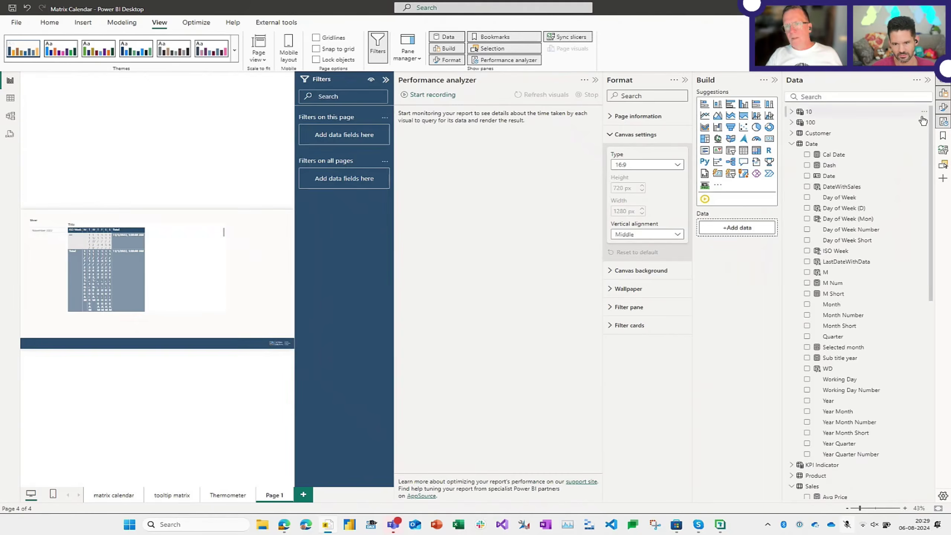
click(432, 95)
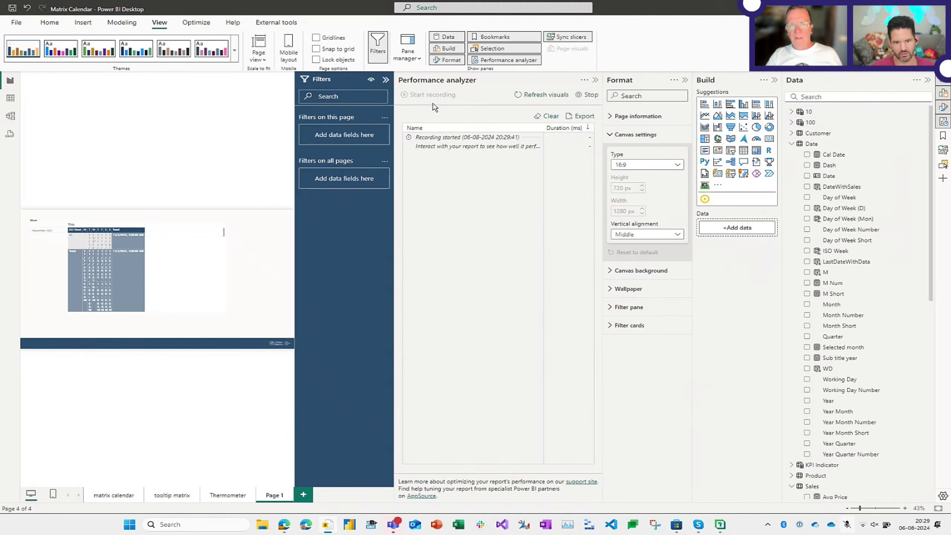
click(549, 98)
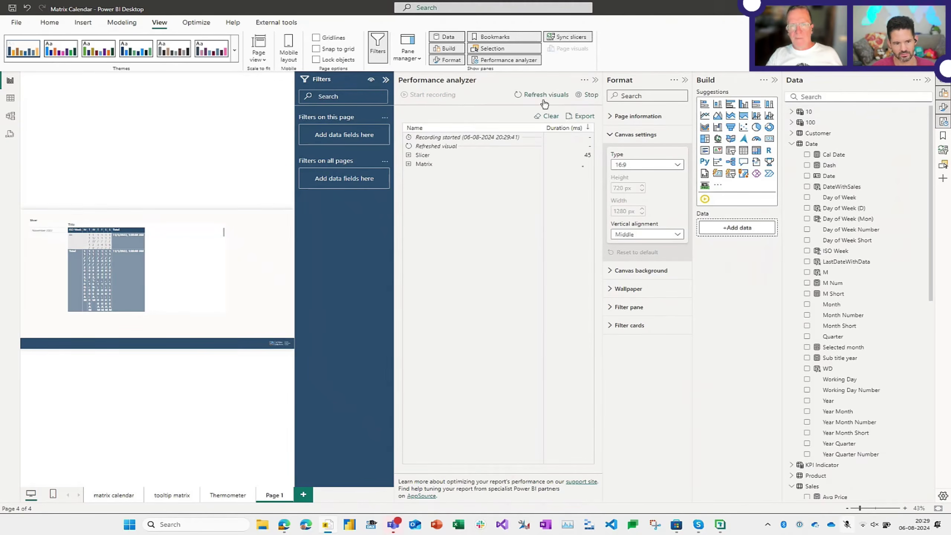
- Switch the Cal Date measure from its dynamic format string to the static General Date format
click(192, 266)
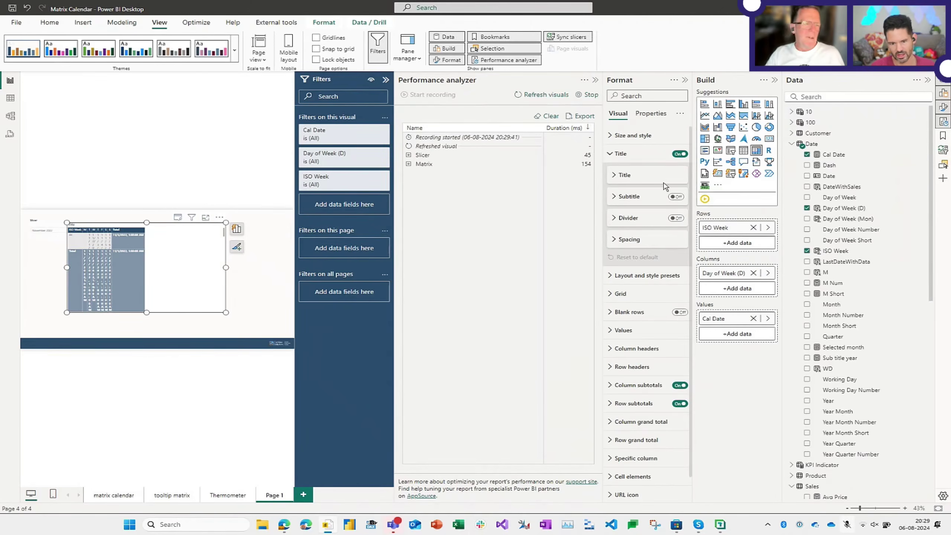
click(840, 158)
click(212, 42)
click(215, 42)
click(198, 67)
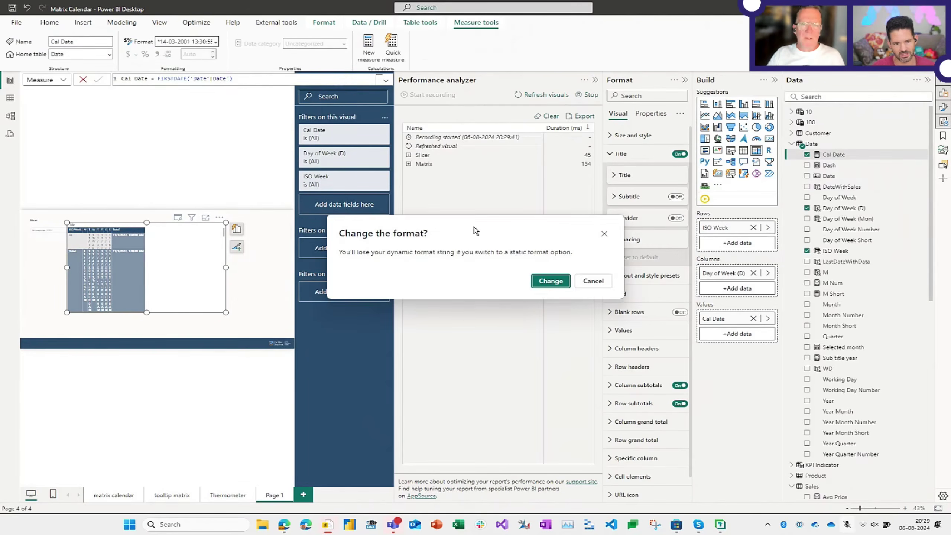
click(550, 281)
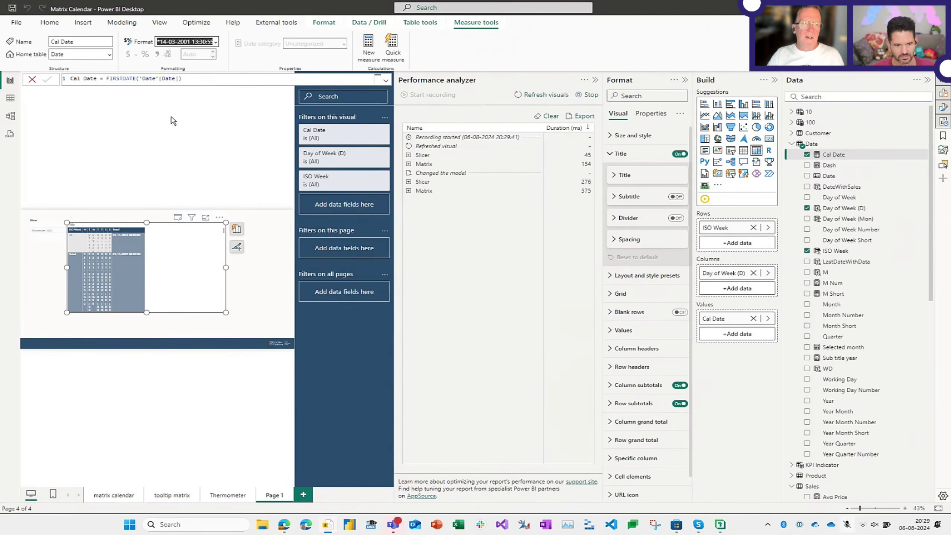
- Reselect the Cal Date measure, look through the available formats, and apply the 01 (yy) date format
click(164, 150)
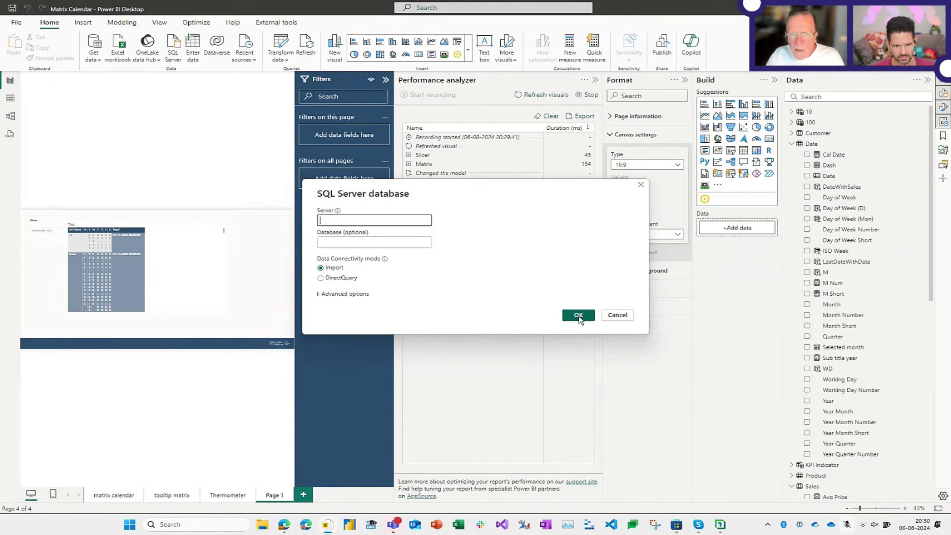
click(617, 314)
click(848, 156)
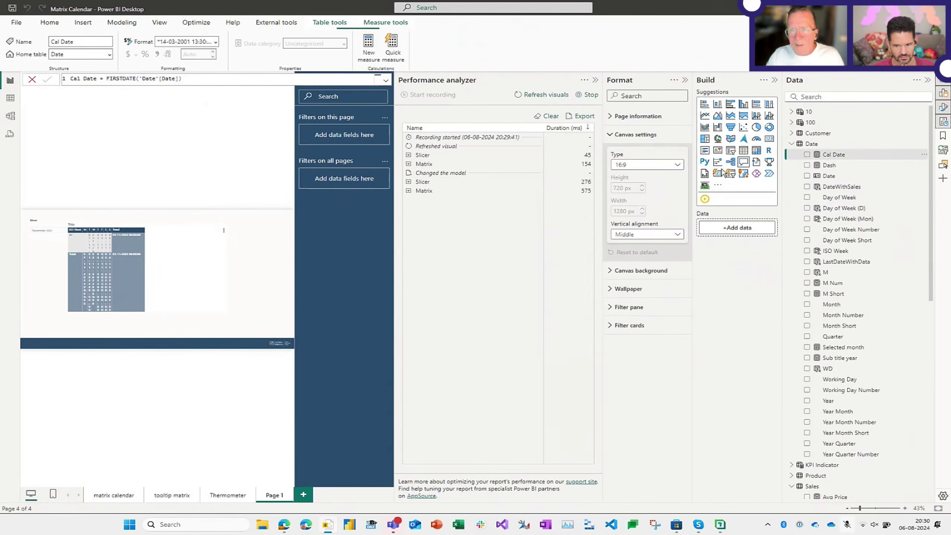
click(185, 42)
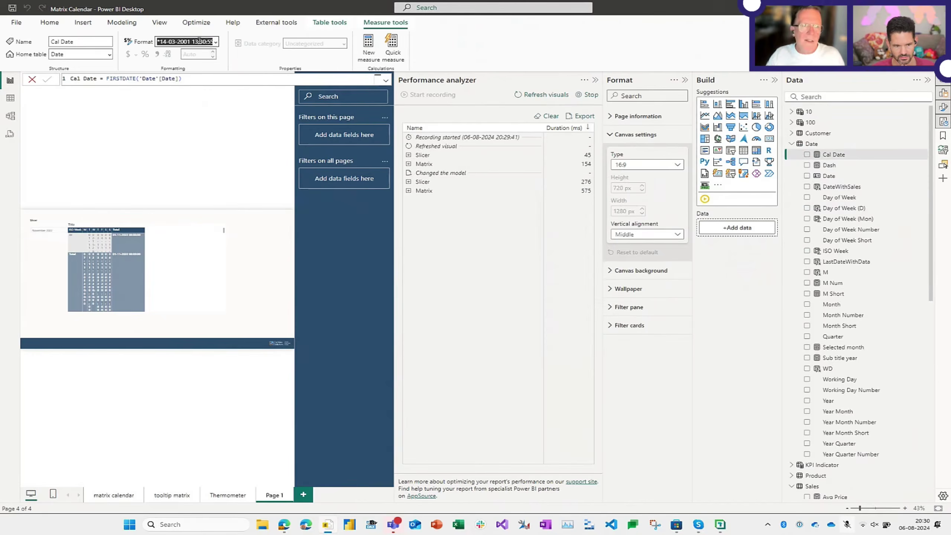
text(d)
click(216, 43)
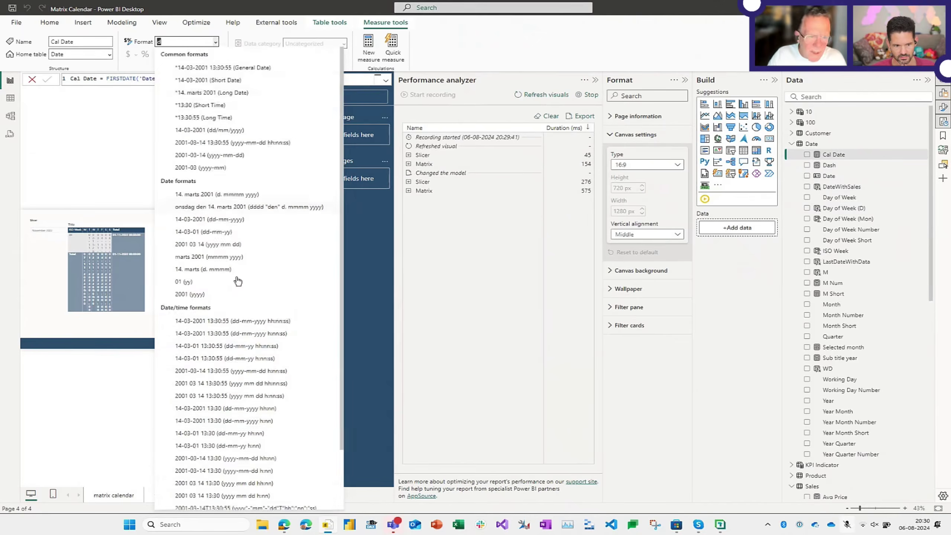
scroll(237, 276, down, 2)
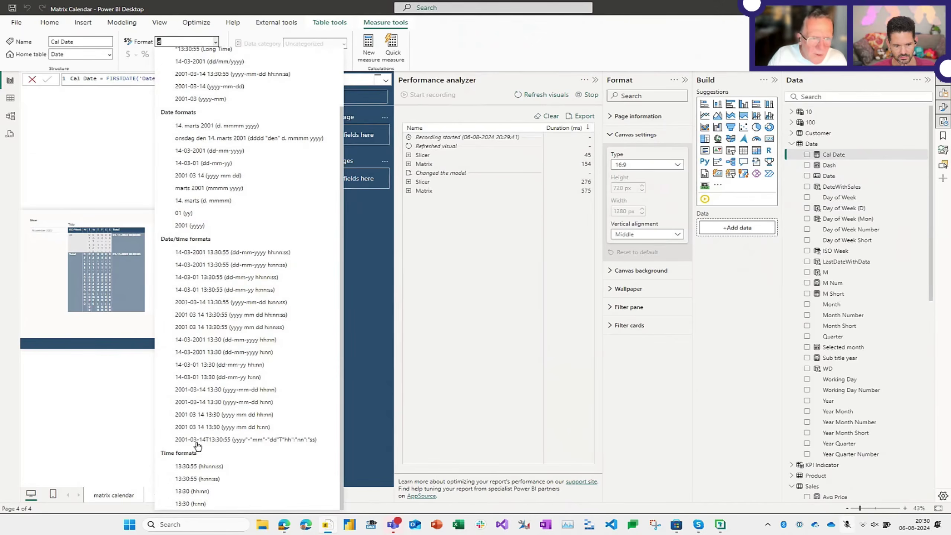
key(Escape)
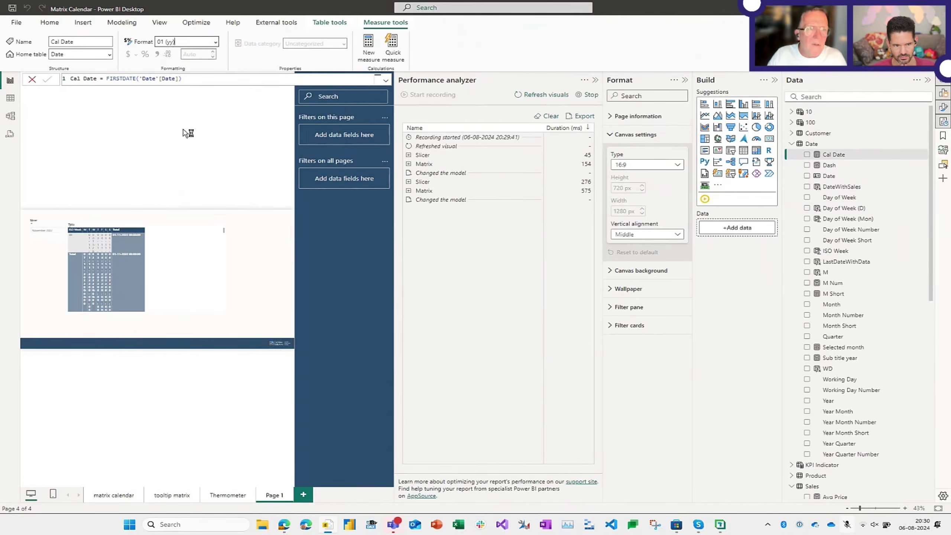
text(yy)
key(Return)
- Set the Cal Date measure's format to the custom string d, then close the Performance analyzer and Format panes
text(d)
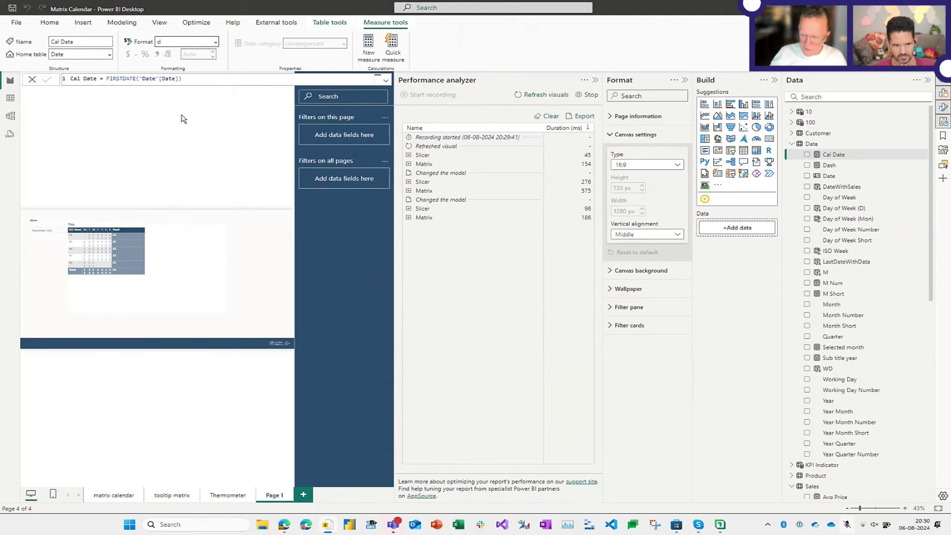
key(Return)
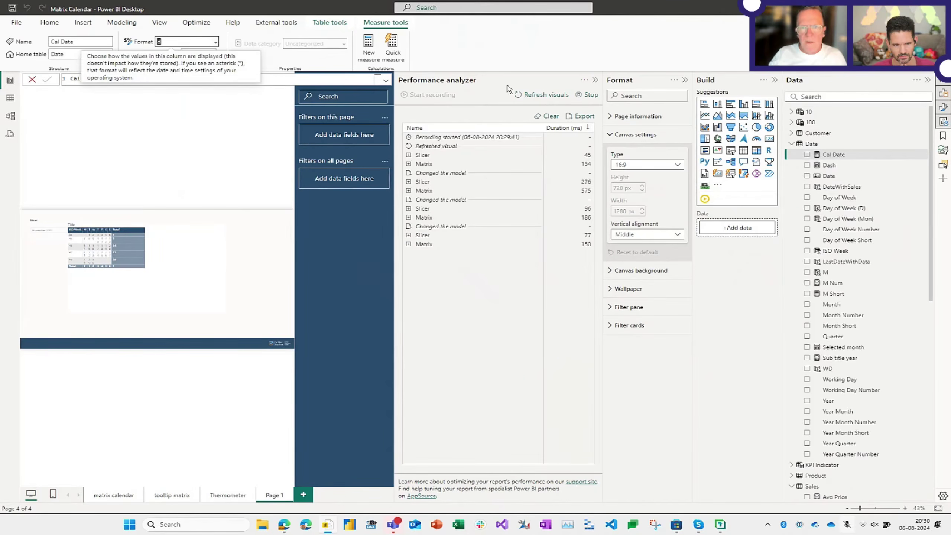
click(595, 80)
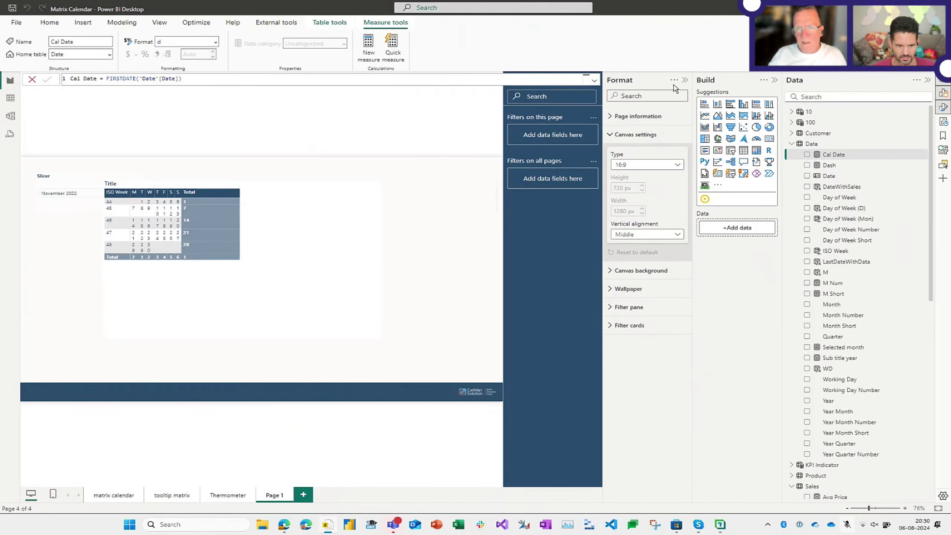
click(684, 80)
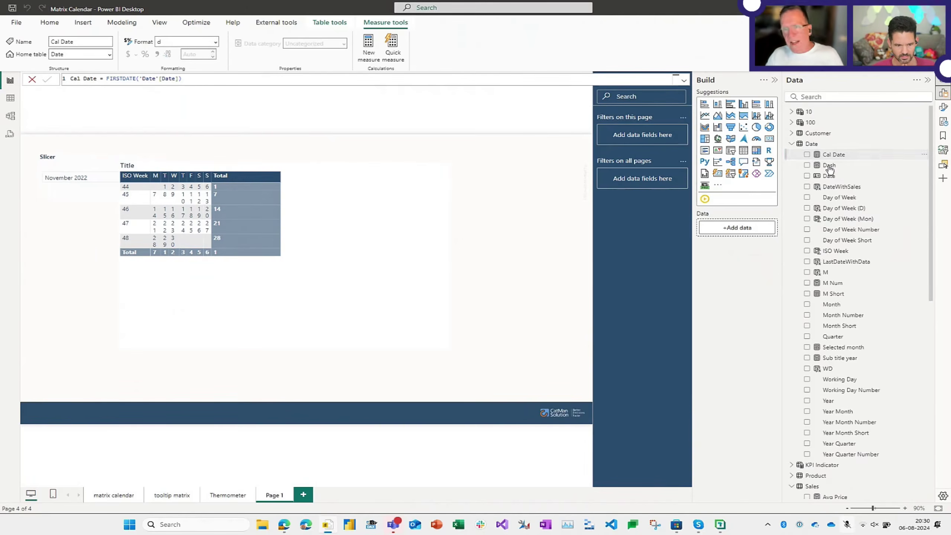
- Turn off the matrix's column and row subtotals, then shrink the matrix to about half its width and height
click(316, 226)
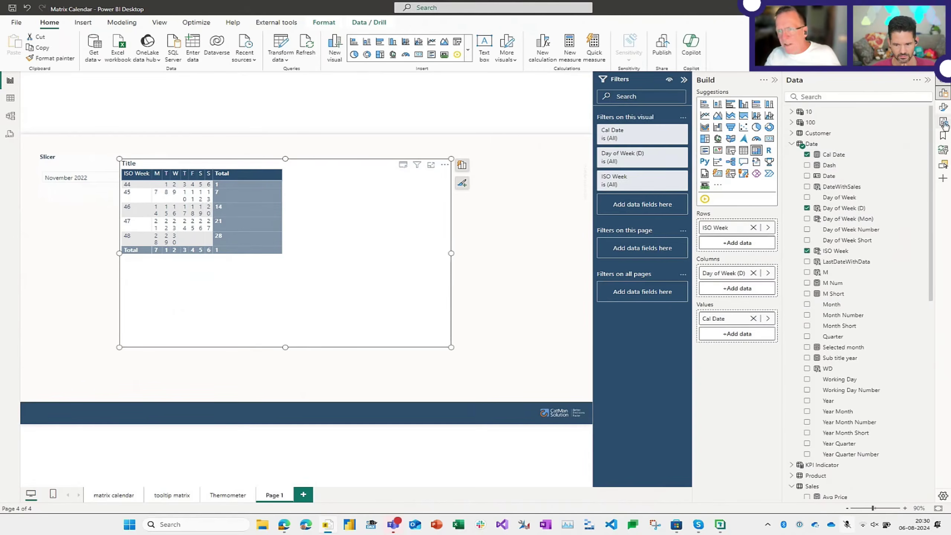
click(944, 108)
click(679, 282)
click(679, 300)
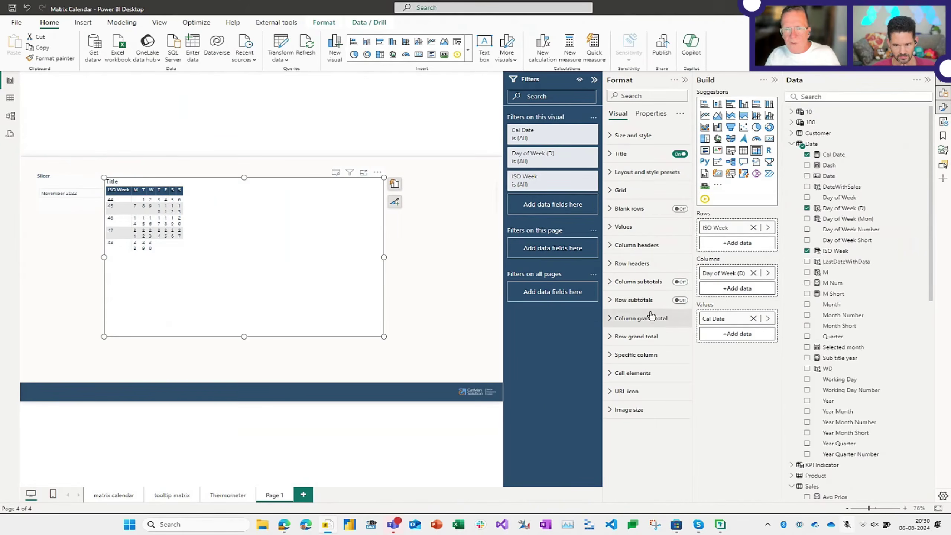
drag(375, 334, 263, 259)
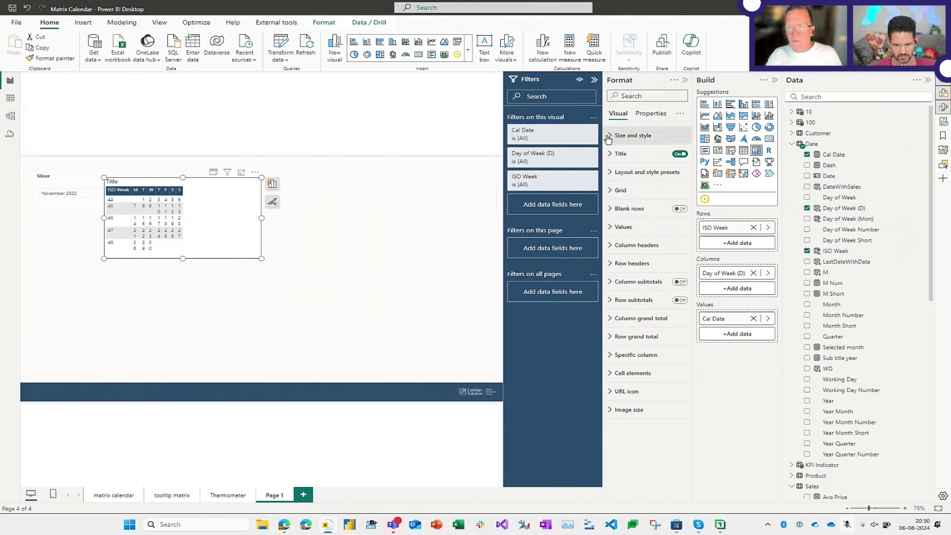
- Find the auto-size width setting by searching the format options for "aut", turn it on for the column headers, and clear the search
click(645, 116)
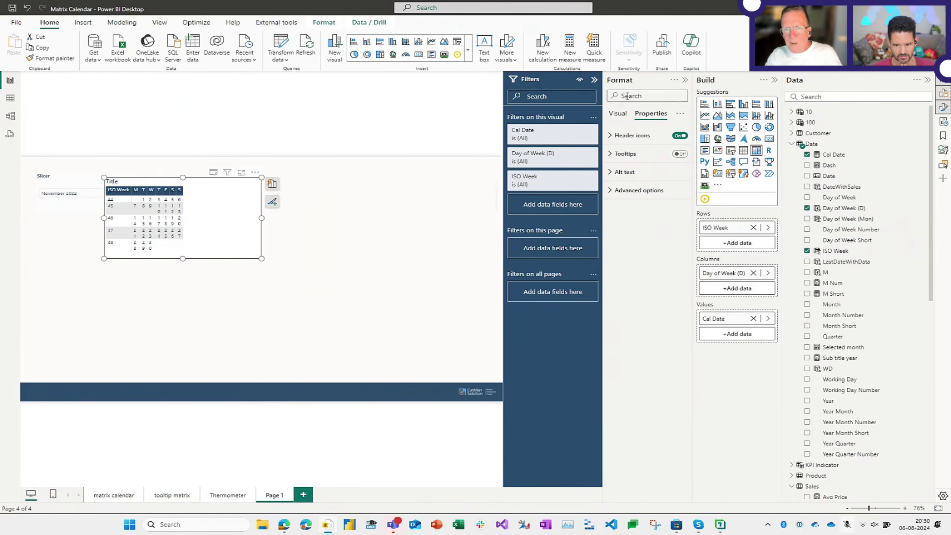
click(639, 96)
text(aut)
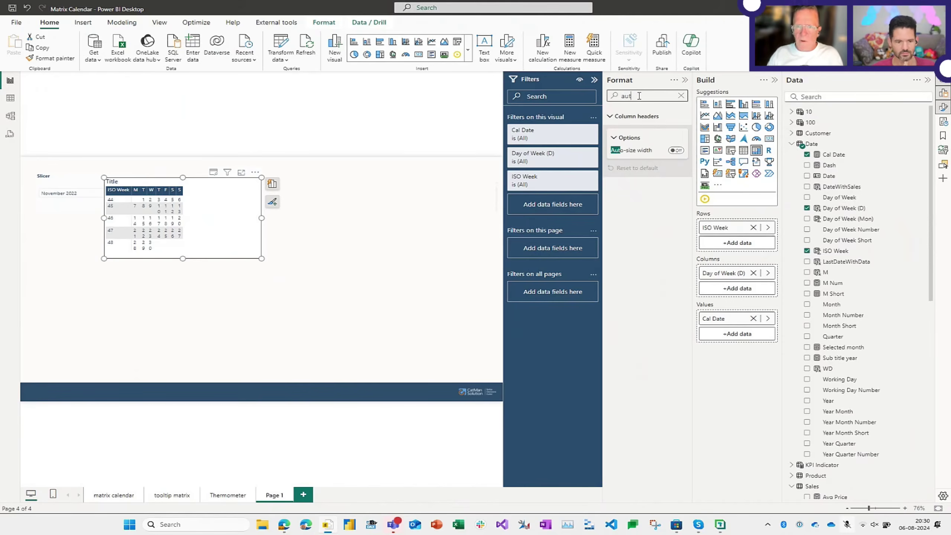
click(676, 150)
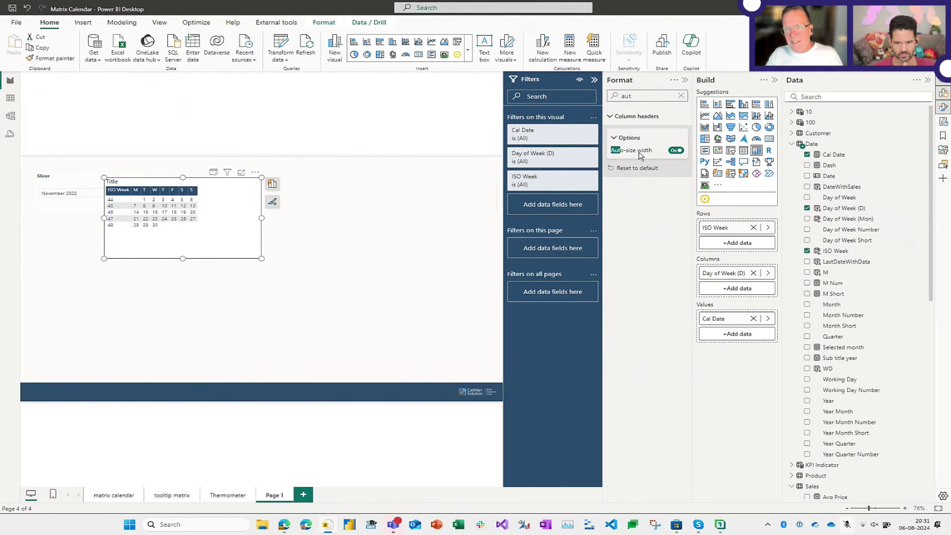
double_click(620, 95)
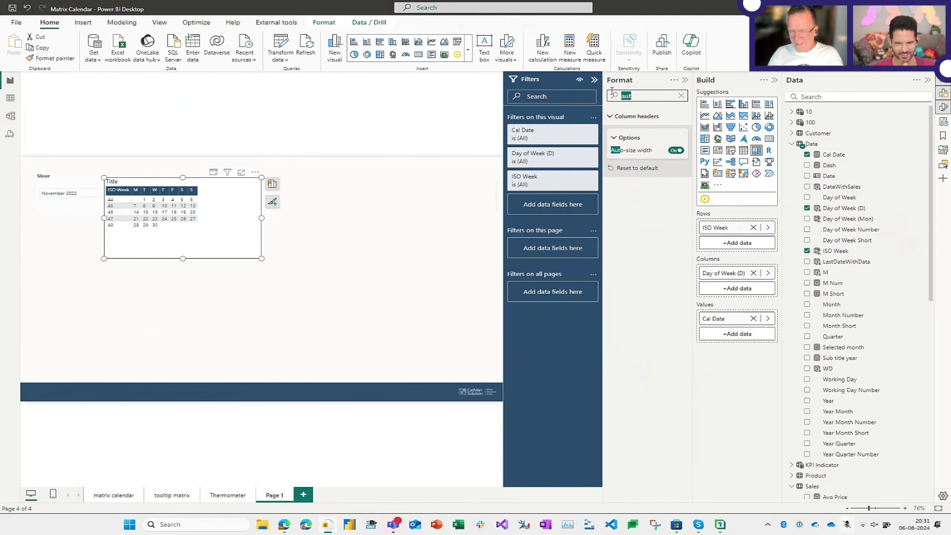
key(BackSpace)
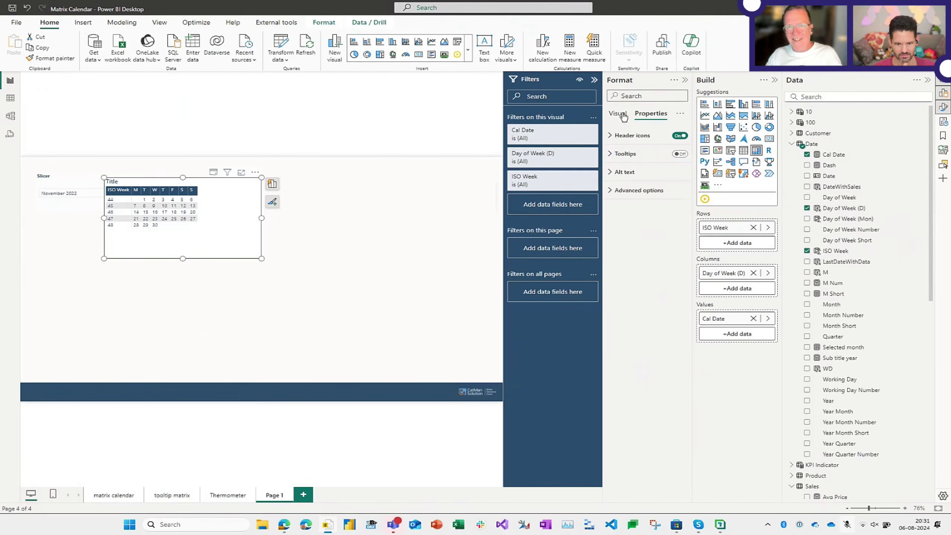
- Look through the matrix's Values settings, then right-align the Cal Date values in the Specific column settings
click(618, 114)
click(623, 227)
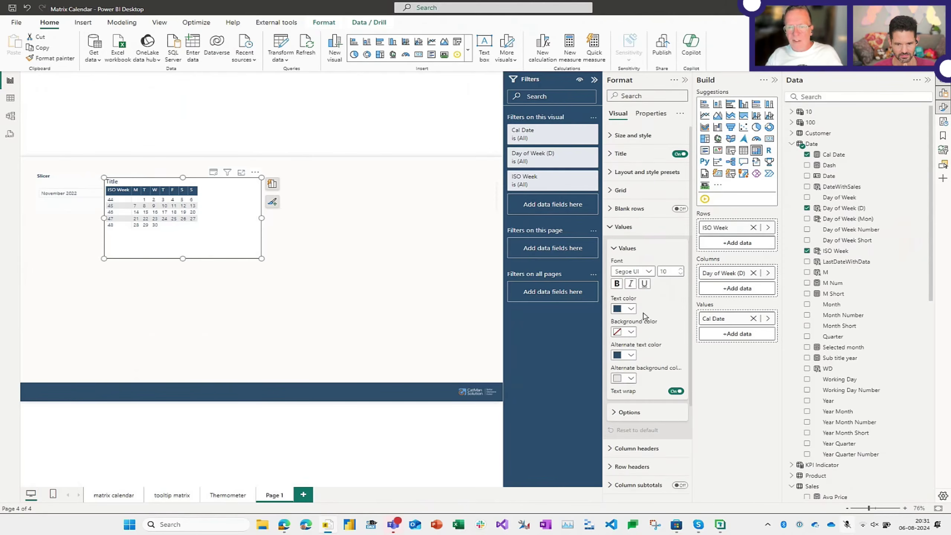
click(628, 412)
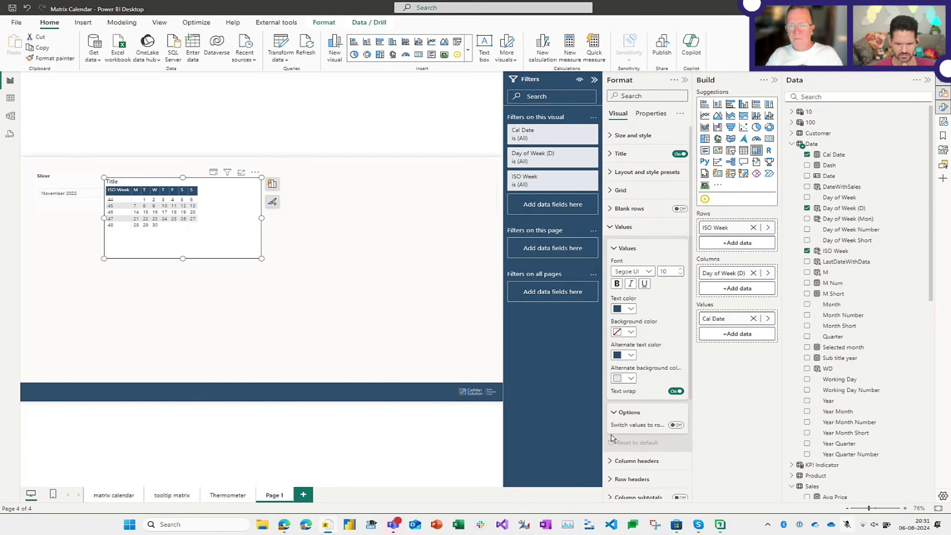
scroll(651, 431, down, 4)
click(651, 436)
scroll(650, 427, down, 5)
click(644, 445)
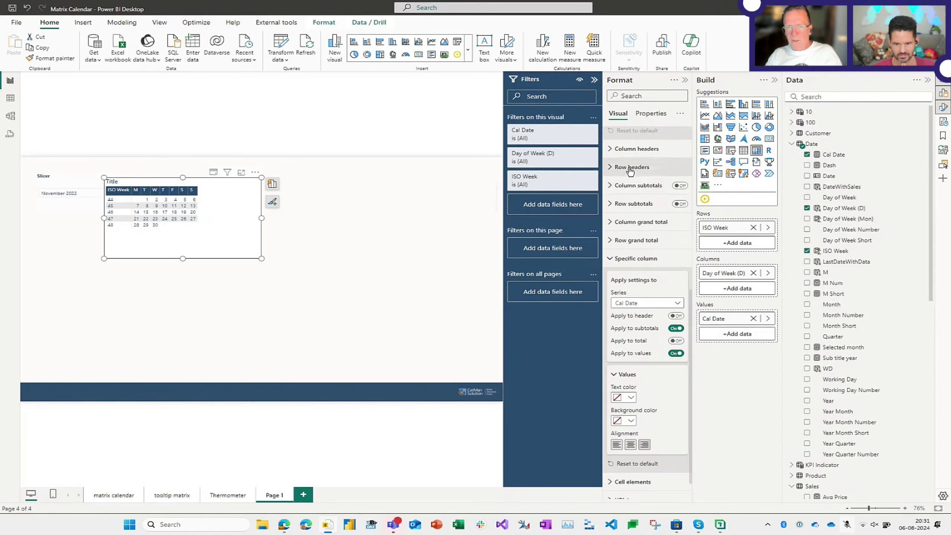
- Right-align the matrix's column header text, then make the matrix slightly narrower and place it below the slicer
click(631, 149)
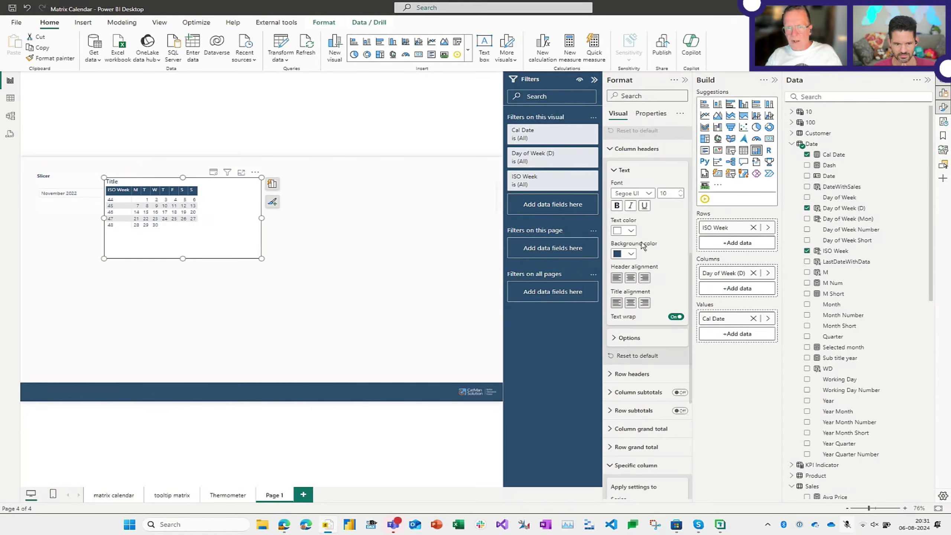
click(644, 279)
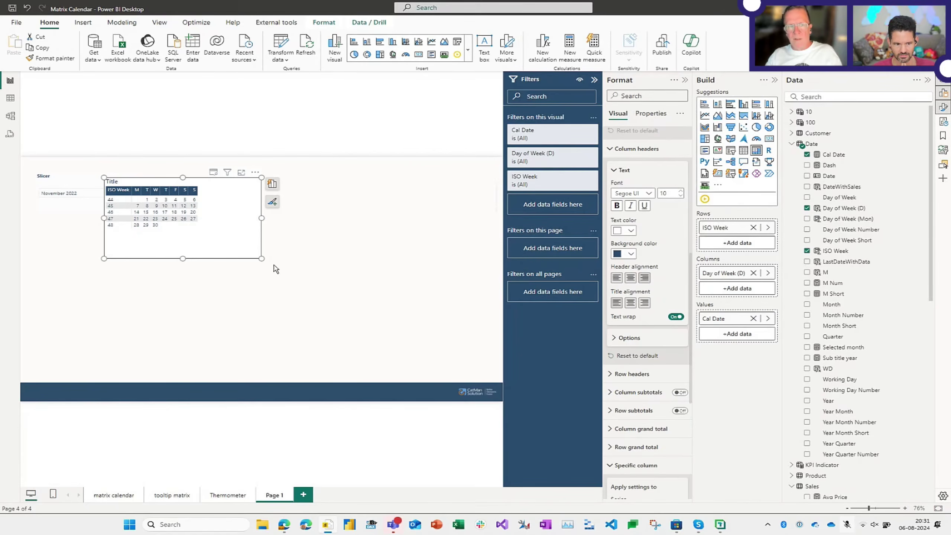
drag(263, 258, 200, 300)
- Add a visual calculation to the matrix defined as D = DAY([Cal Date])
click(737, 333)
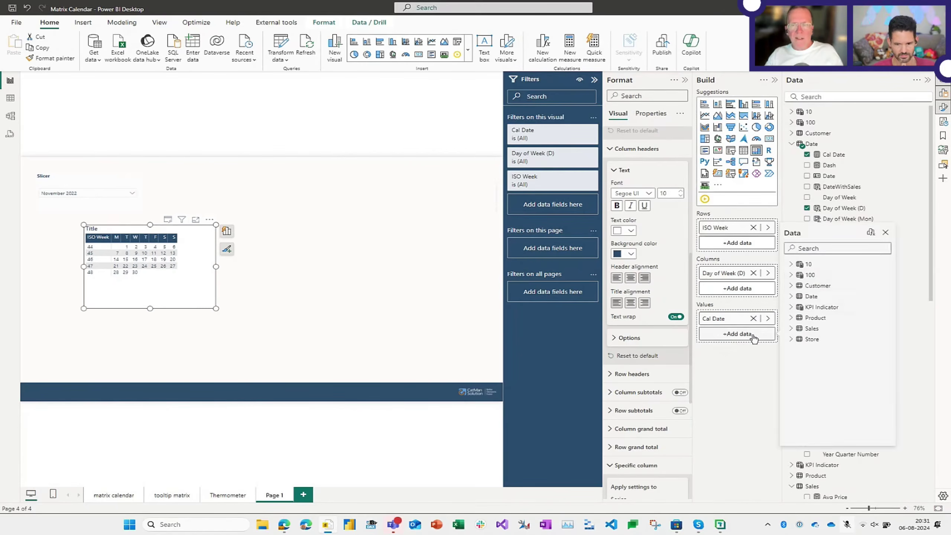
click(870, 233)
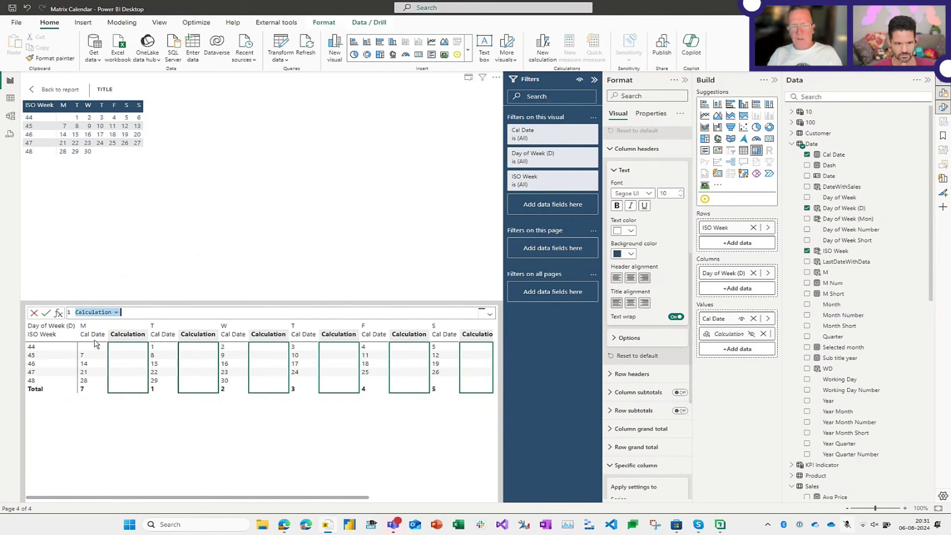
text(D)
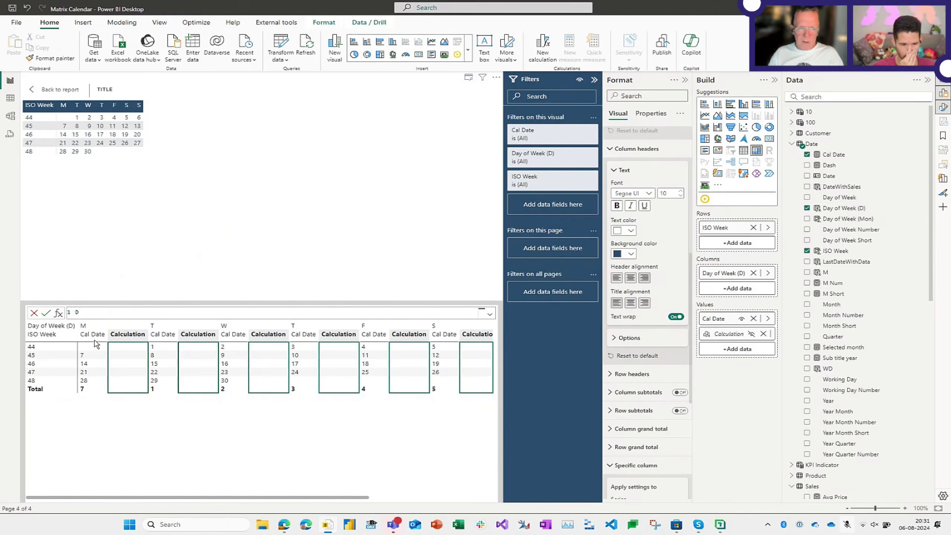
text( = day)
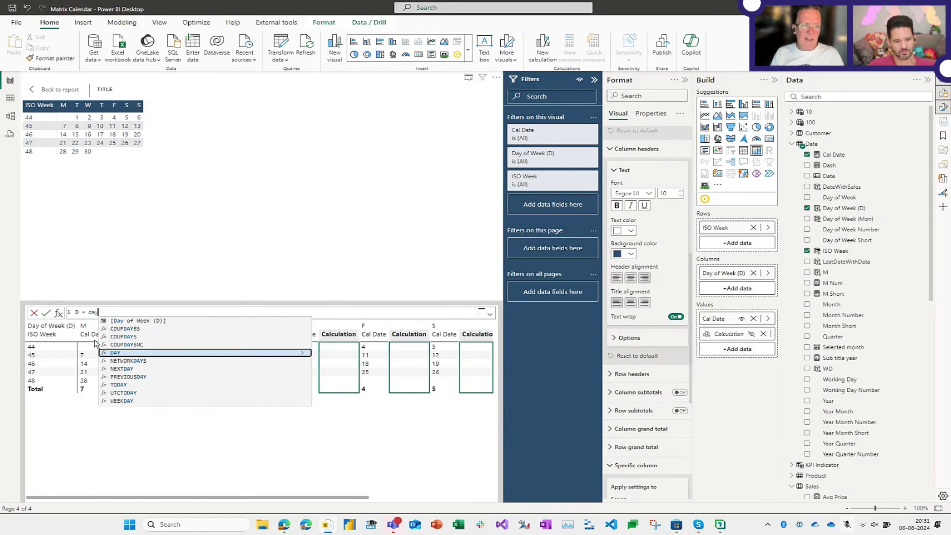
key(Tab)
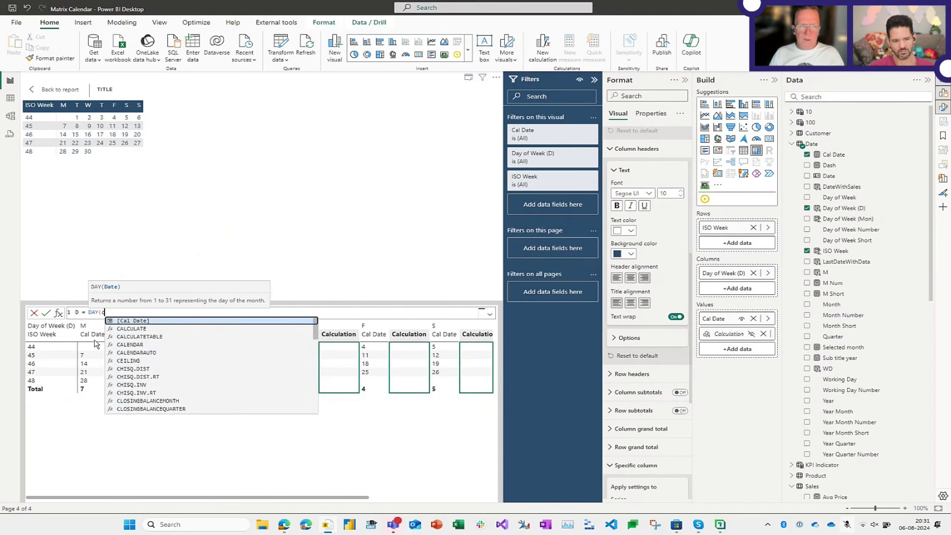
text([)
key(Tab)
text())
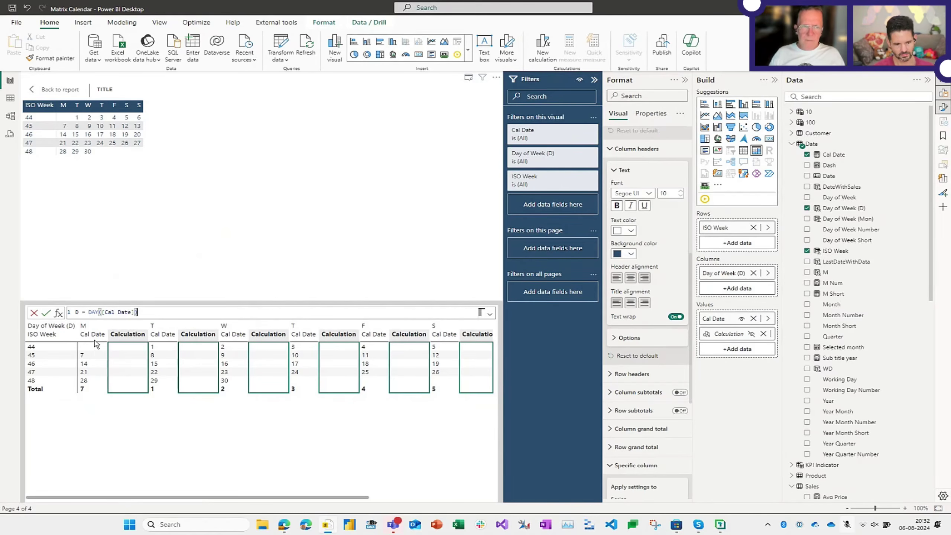
key(Return)
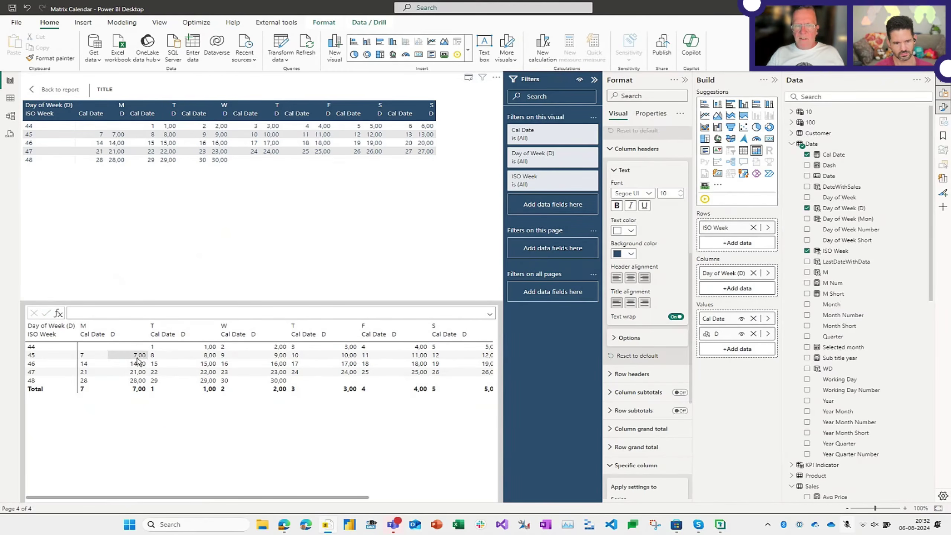
- Edit the D visual calculation to return text: format(DAY([Cal Date]), "@")
mouse_move(765, 334)
click(797, 343)
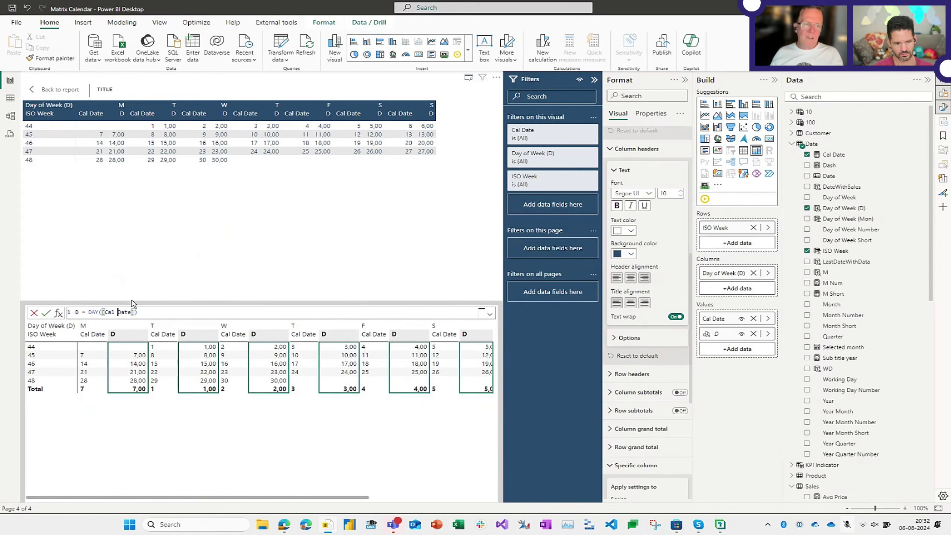
text(F)
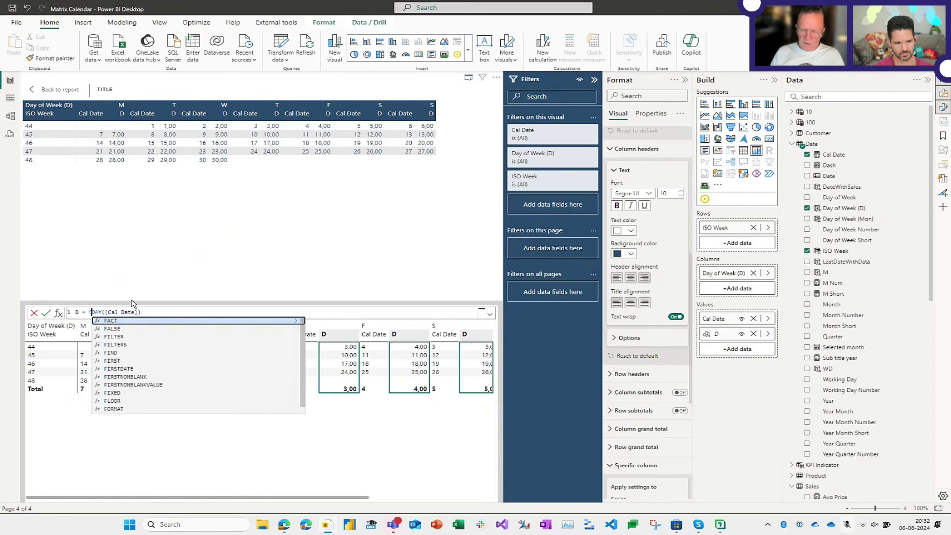
text(orm)
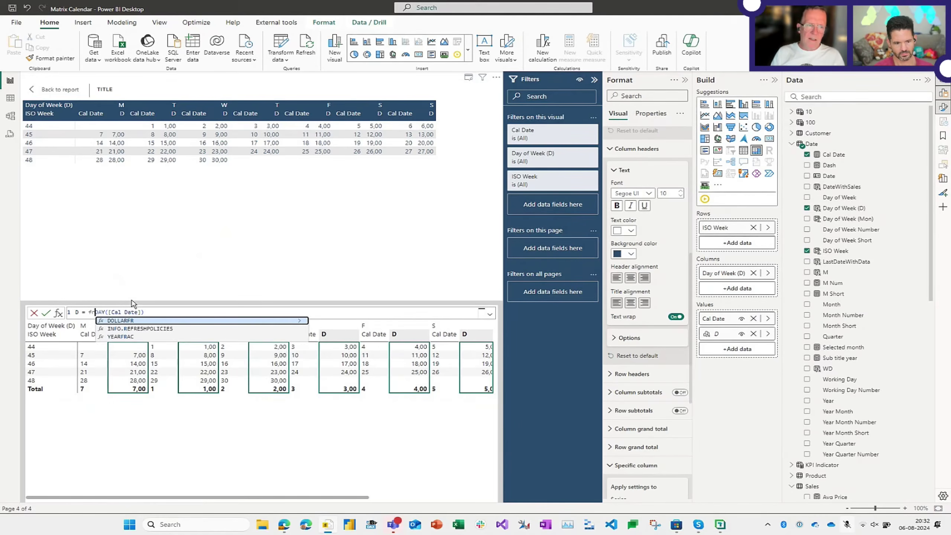
text(at)
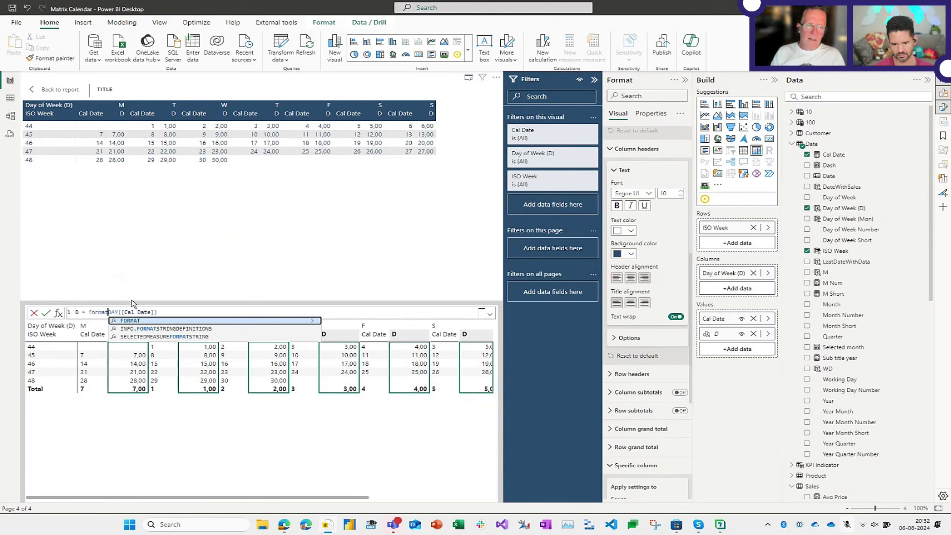
text(()
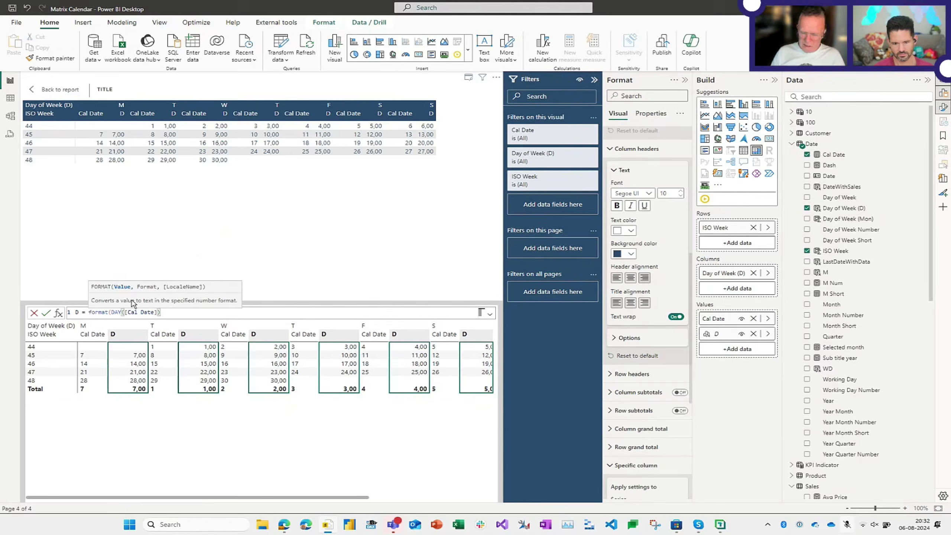
key(Escape)
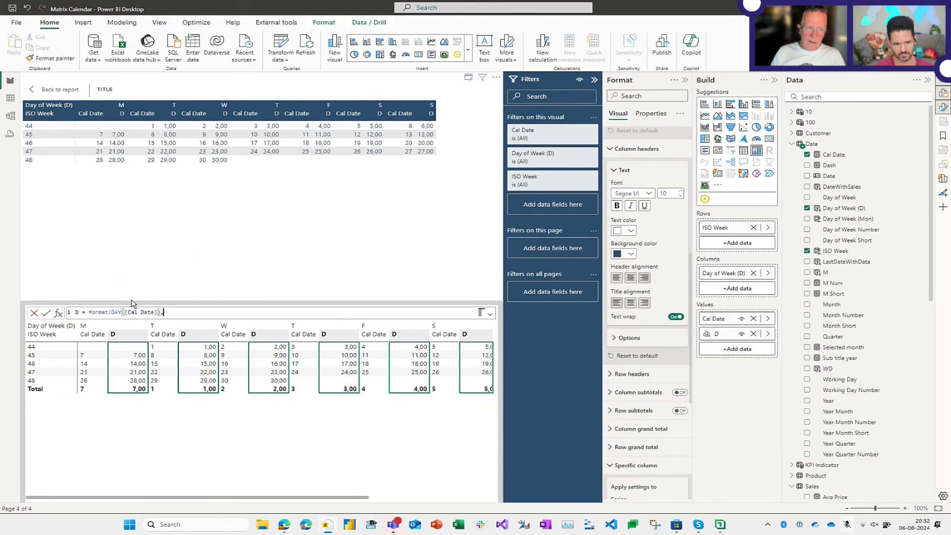
text("@"))
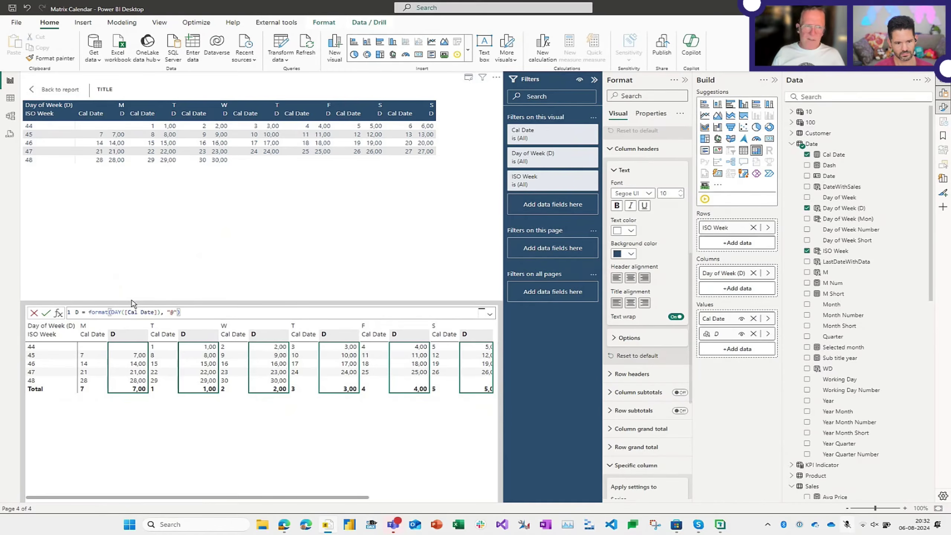
key(Return)
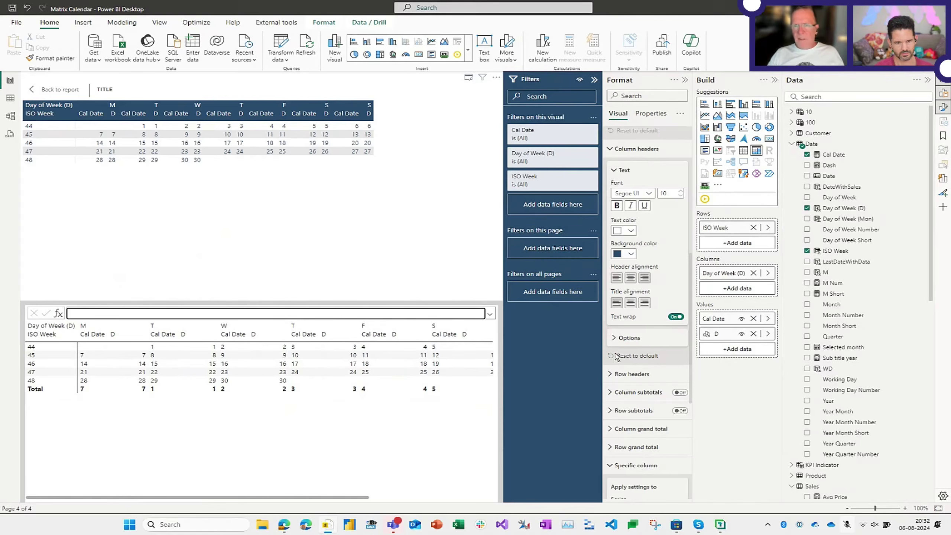
- Hide Cal Date in the matrix so only D is displayed, select the Cal Date measure, and return to the report
click(741, 318)
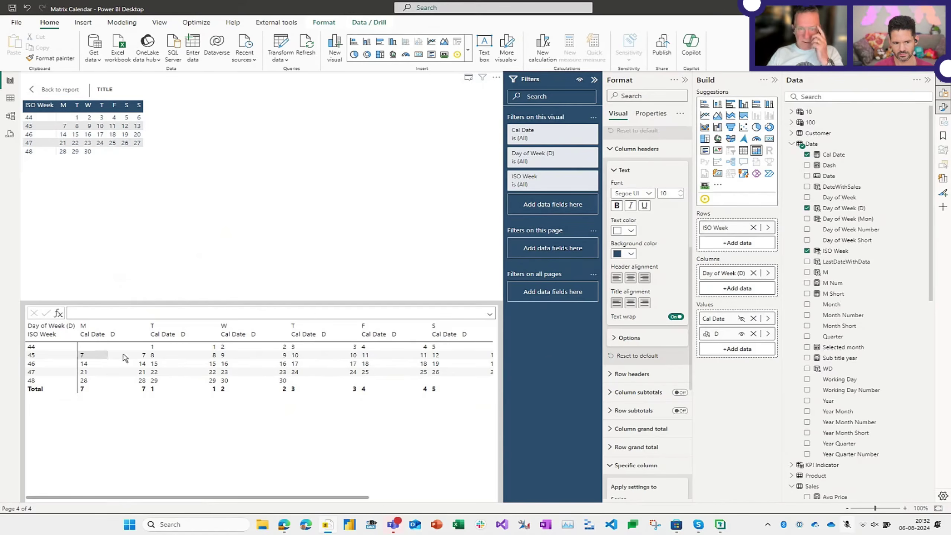
click(848, 157)
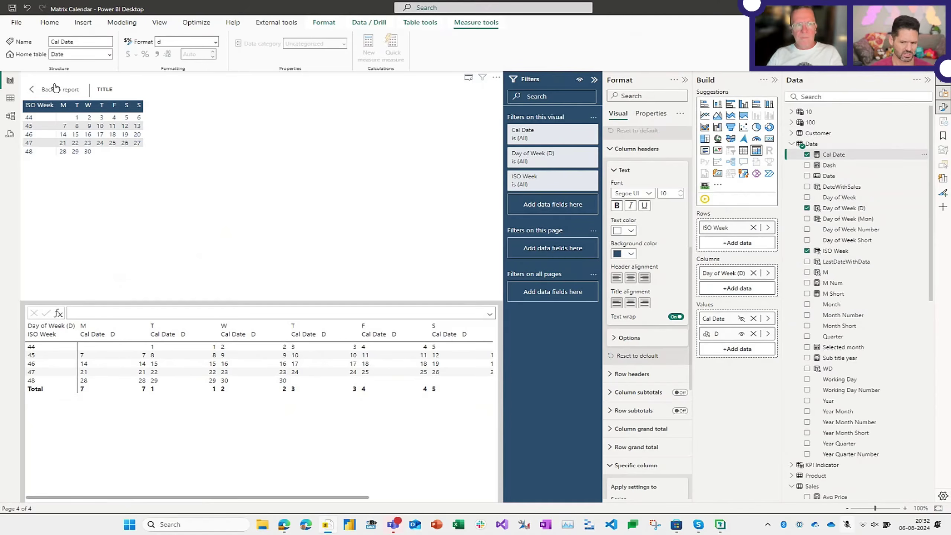
click(33, 92)
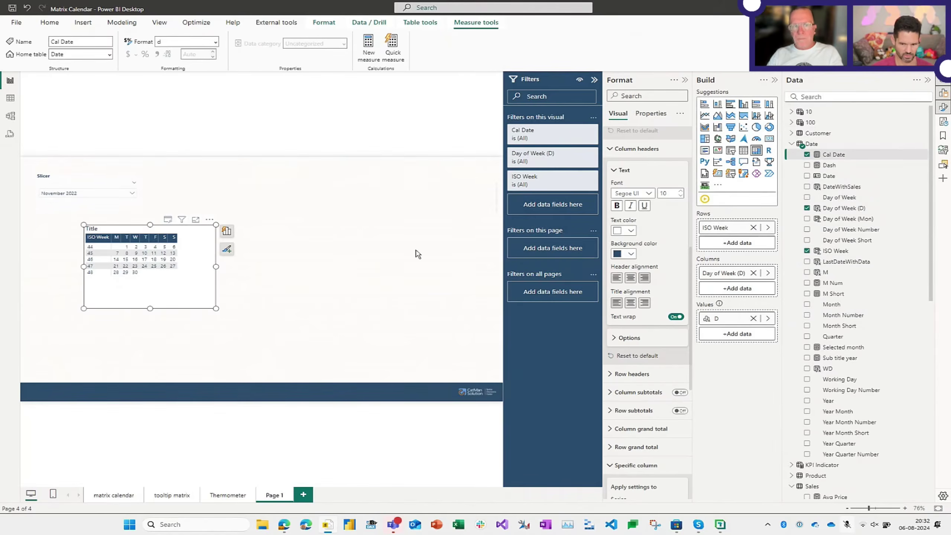
- Set the Cal Date measure's format to Short Date
click(917, 154)
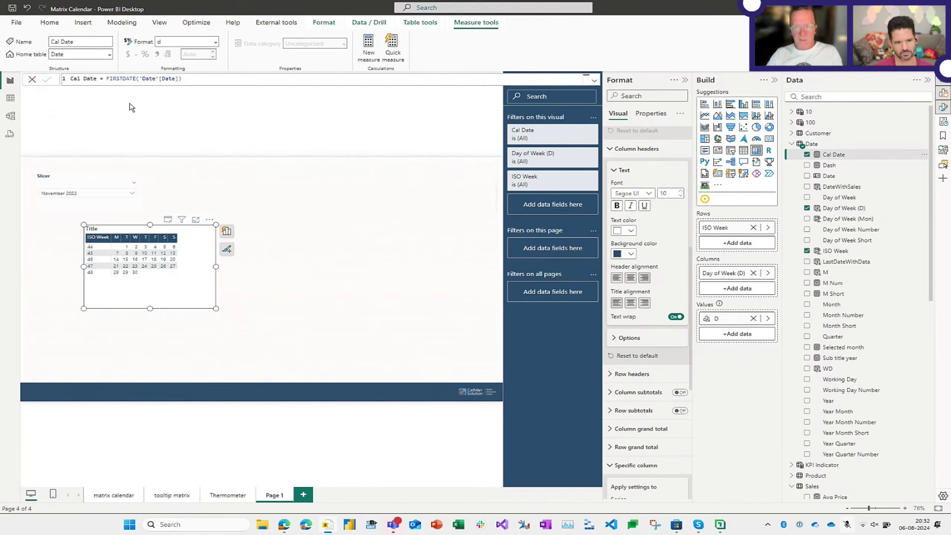
click(216, 42)
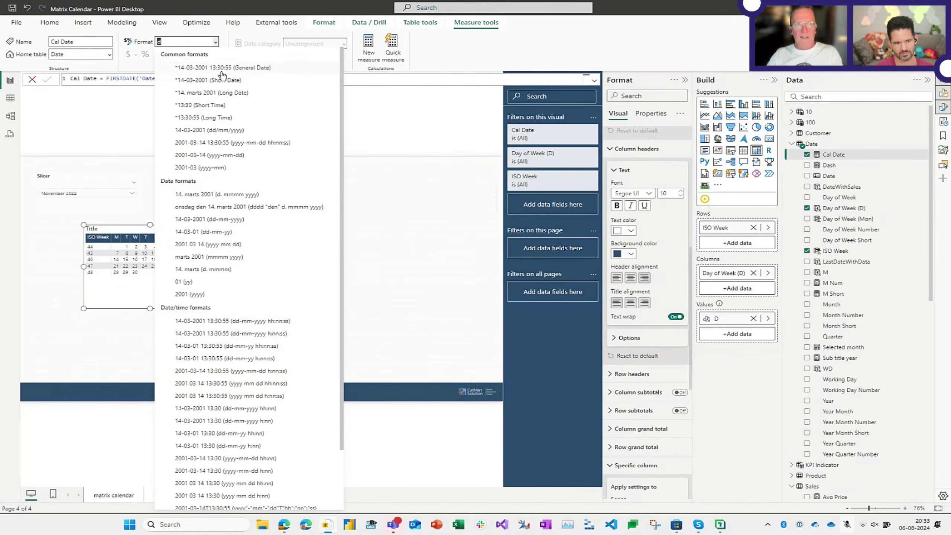
click(223, 81)
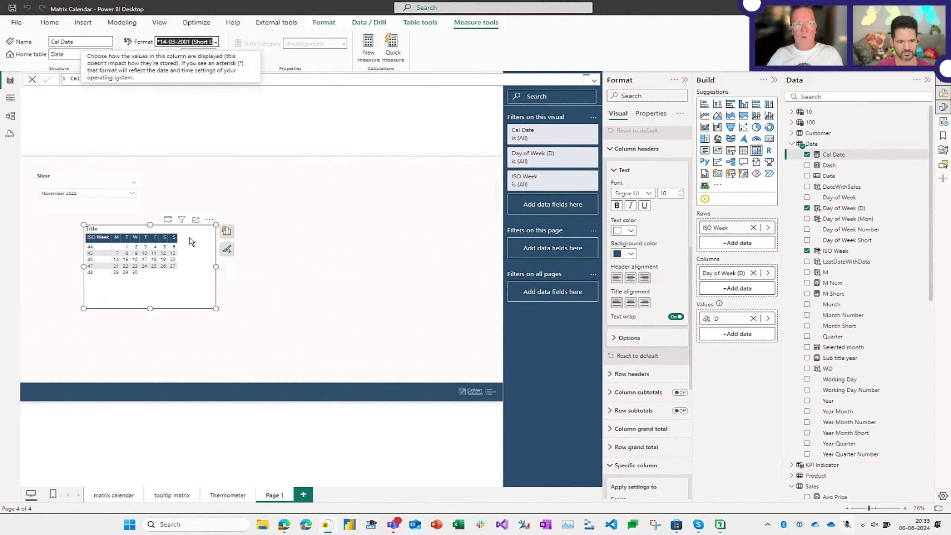
- Open the visual calculation editor to examine the Cal Date values beside D, then return to the report and collapse the column header settings
click(760, 333)
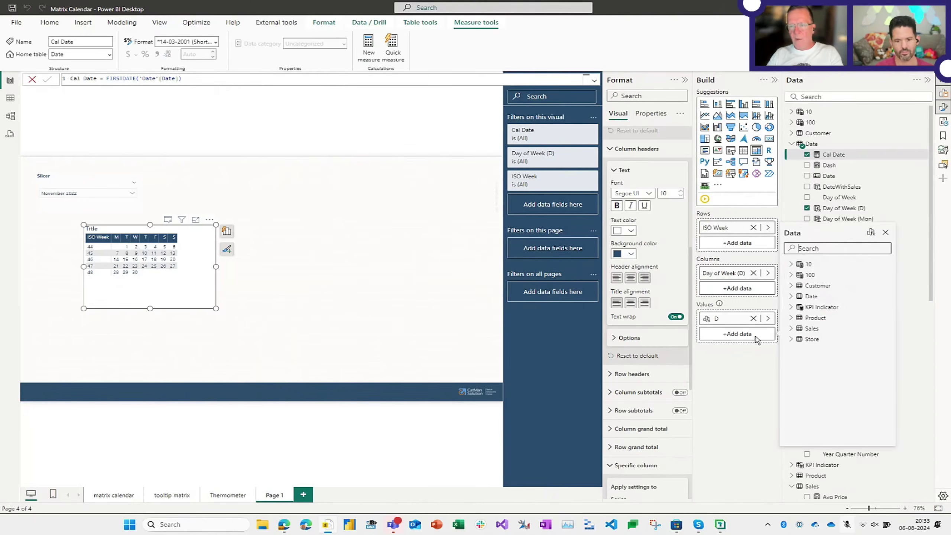
click(870, 233)
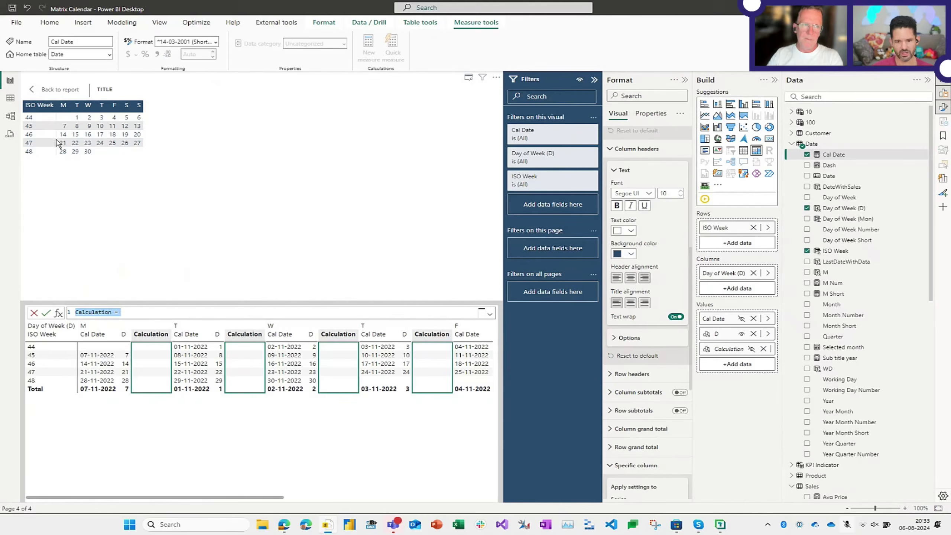
click(60, 90)
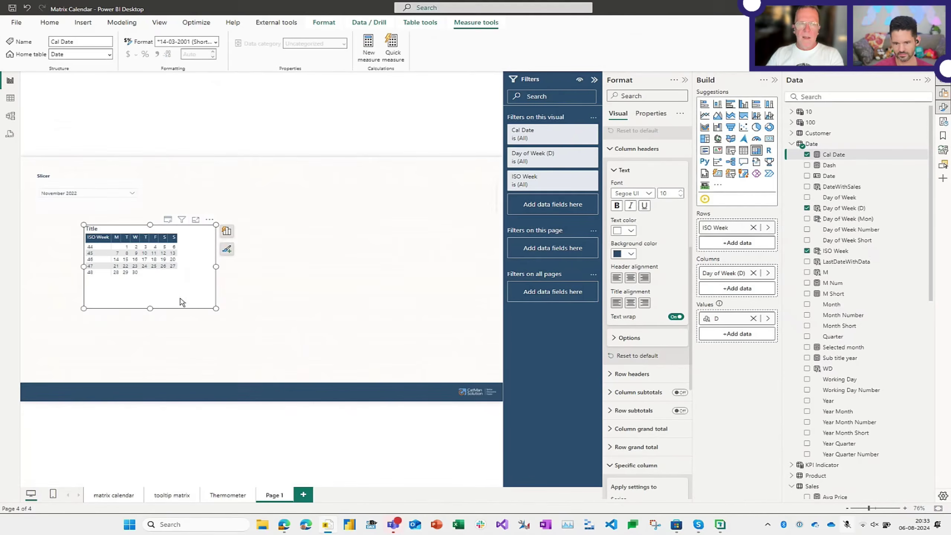
click(616, 150)
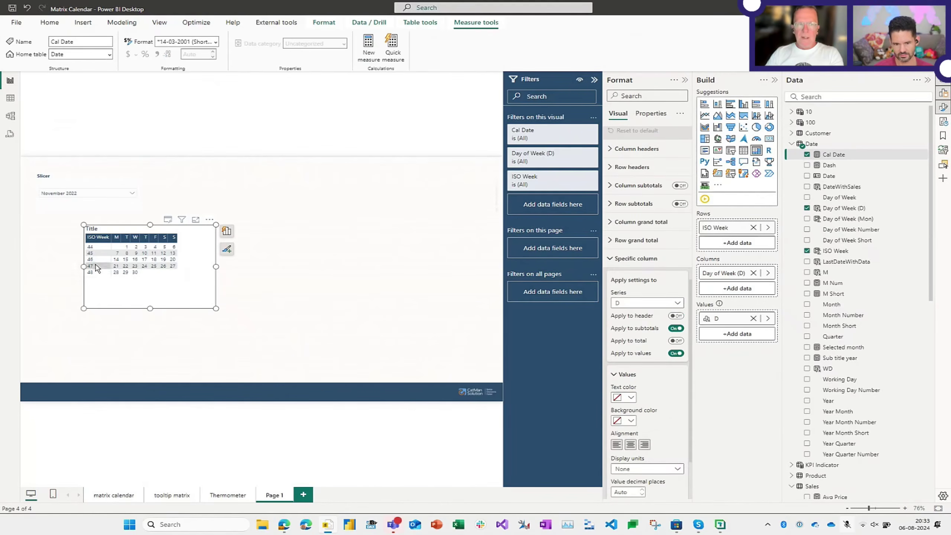
- Rename the ISO Week row field to a blank label for this matrix visual
click(106, 240)
click(254, 262)
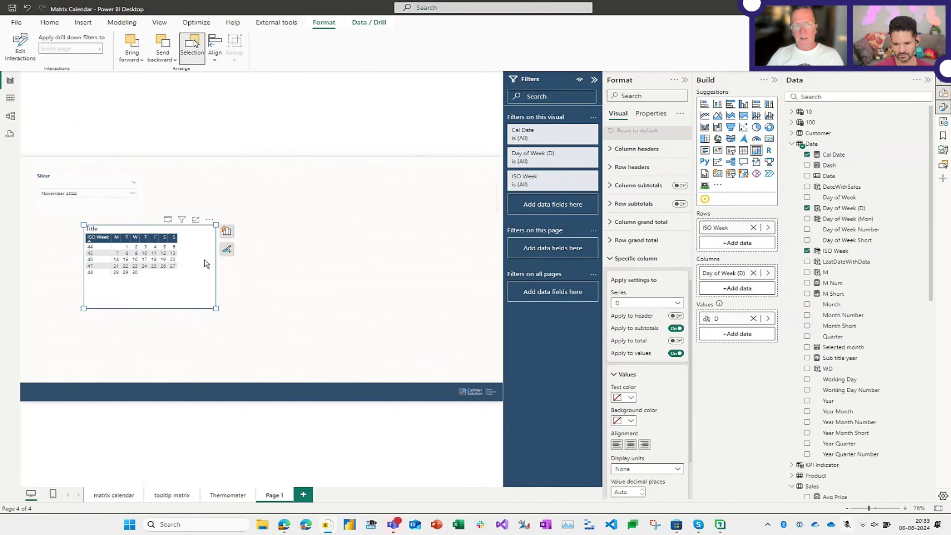
click(106, 240)
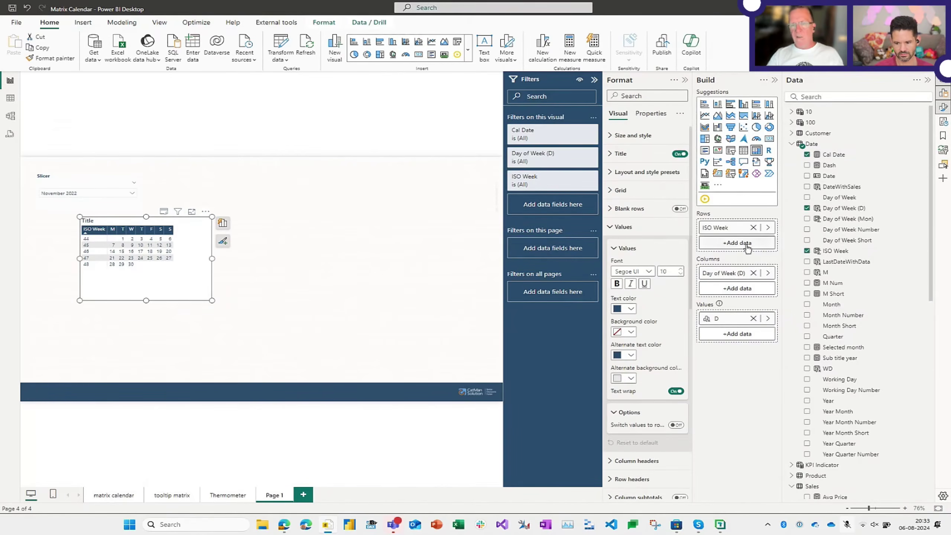
double_click(735, 233)
key(BackSpace)
key(Return)
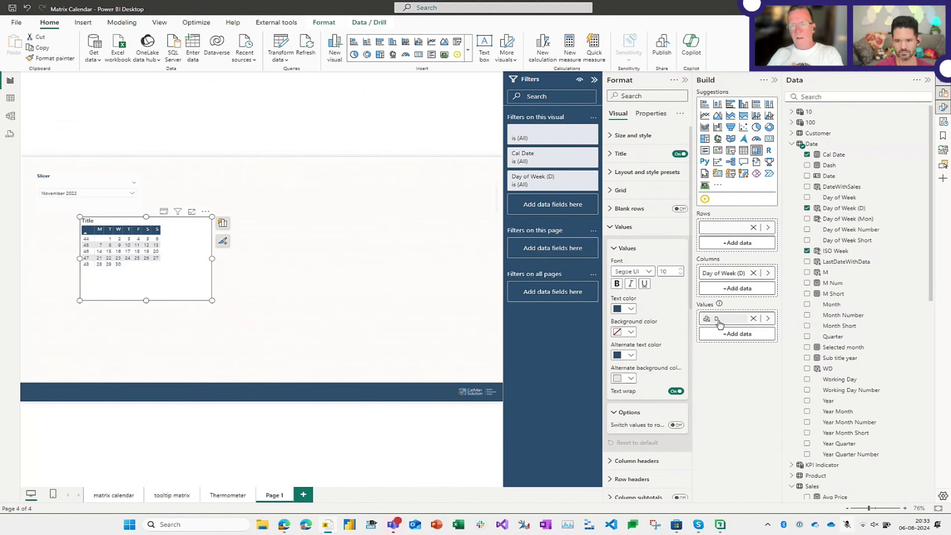
- Examine the options available for the D calculation in the matrix values
click(767, 319)
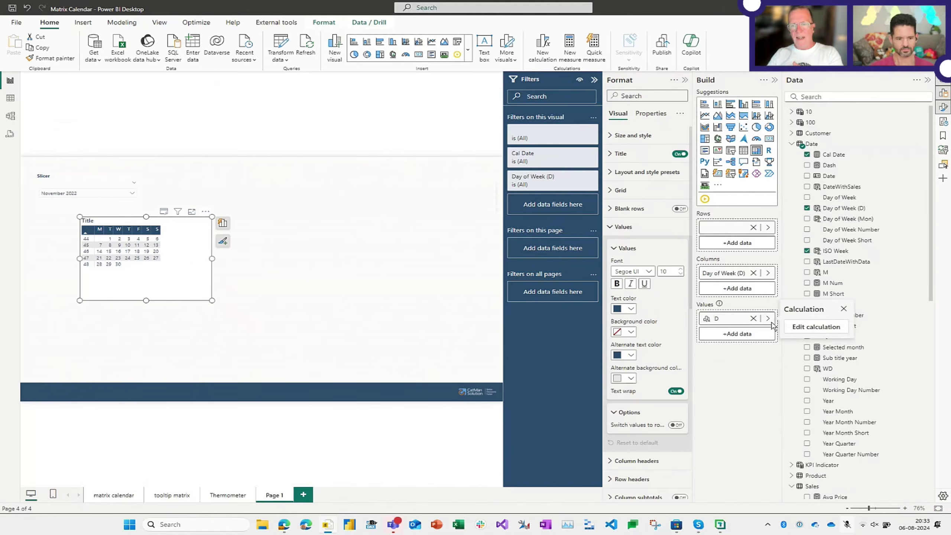
right_click(733, 321)
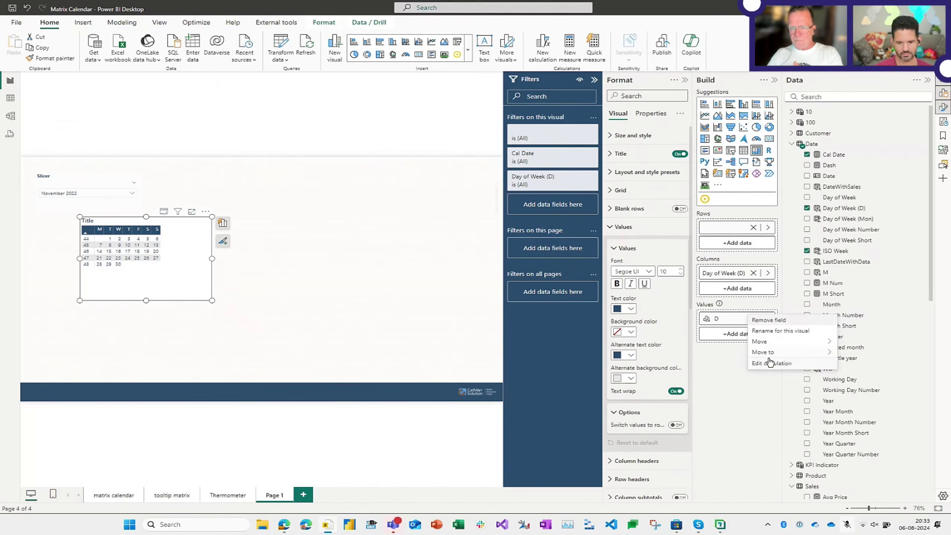
click(749, 376)
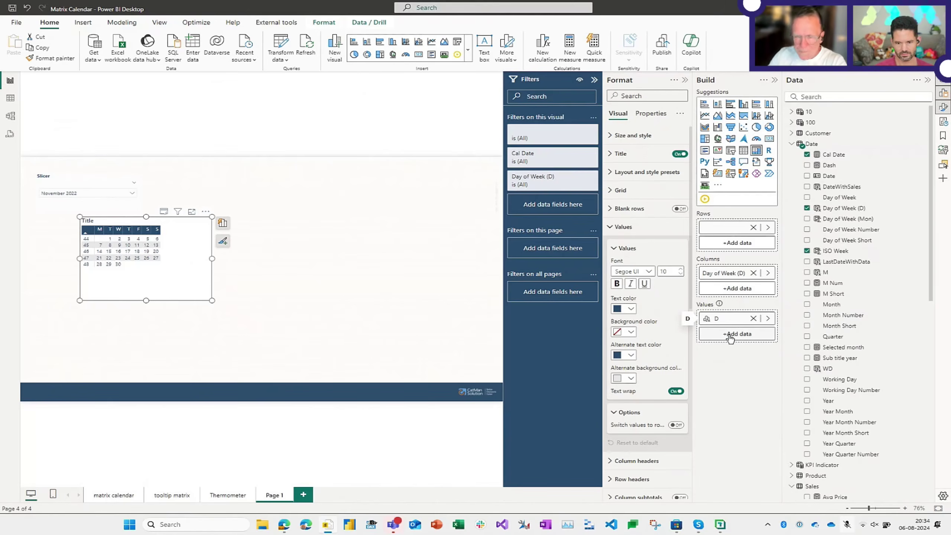
right_click(747, 318)
mouse_move(756, 357)
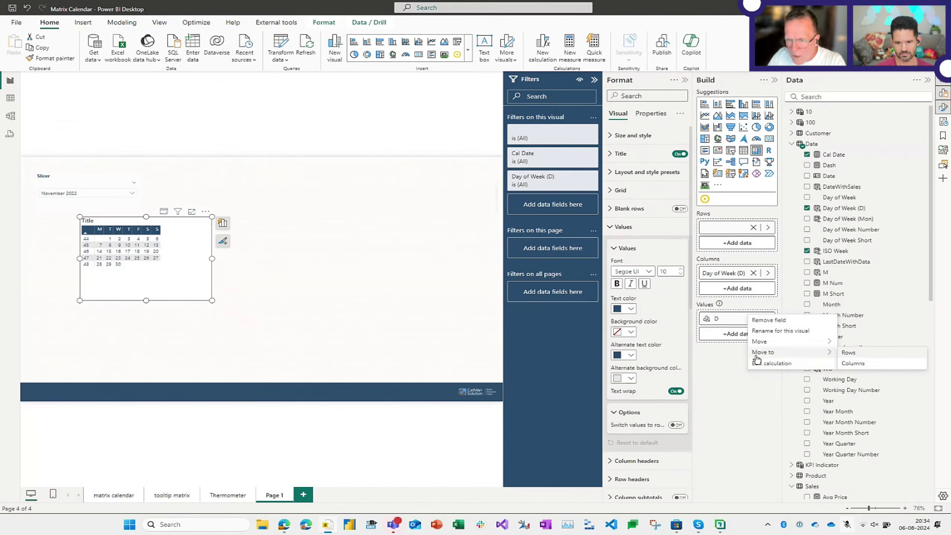
mouse_move(763, 341)
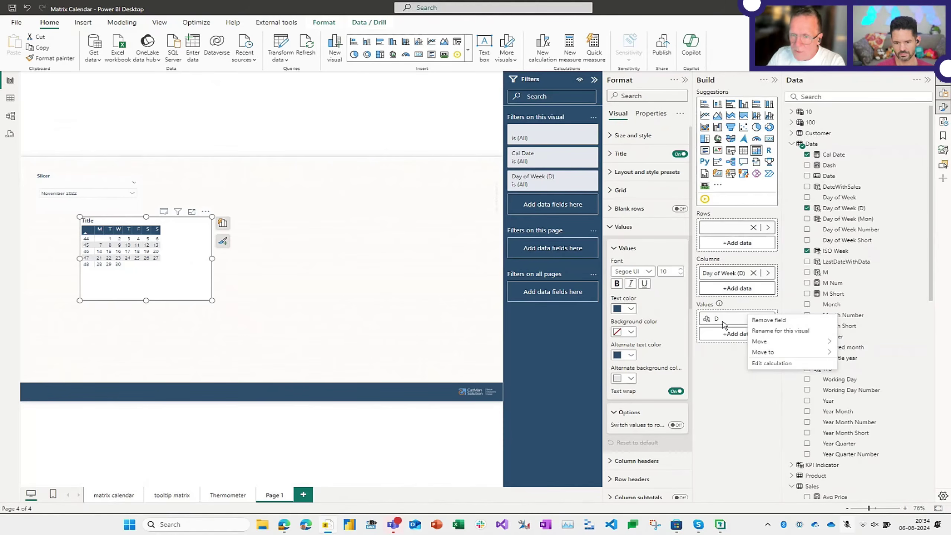
click(718, 332)
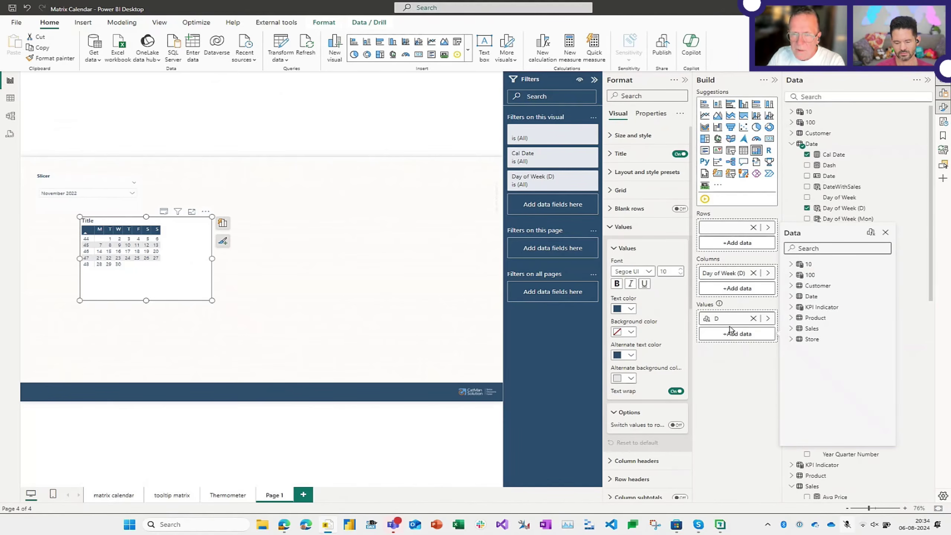
click(726, 385)
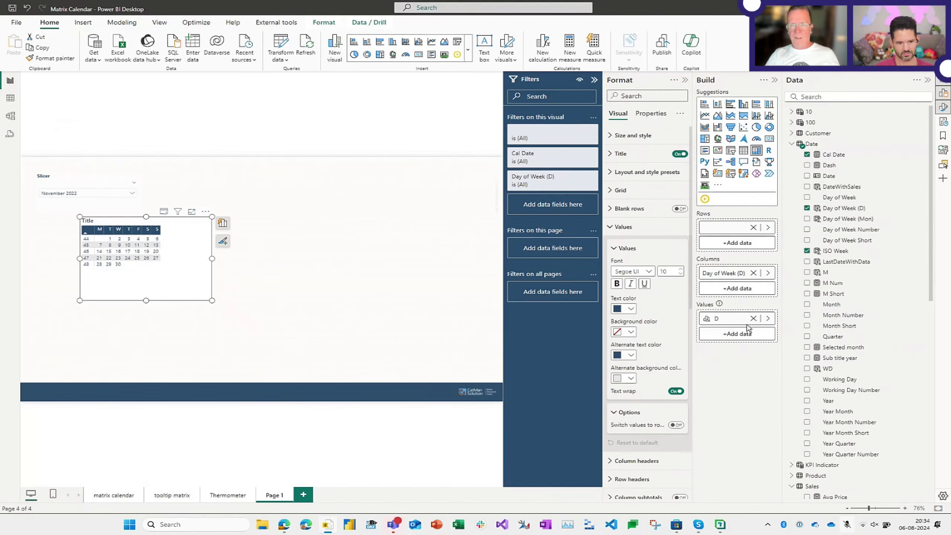
click(767, 318)
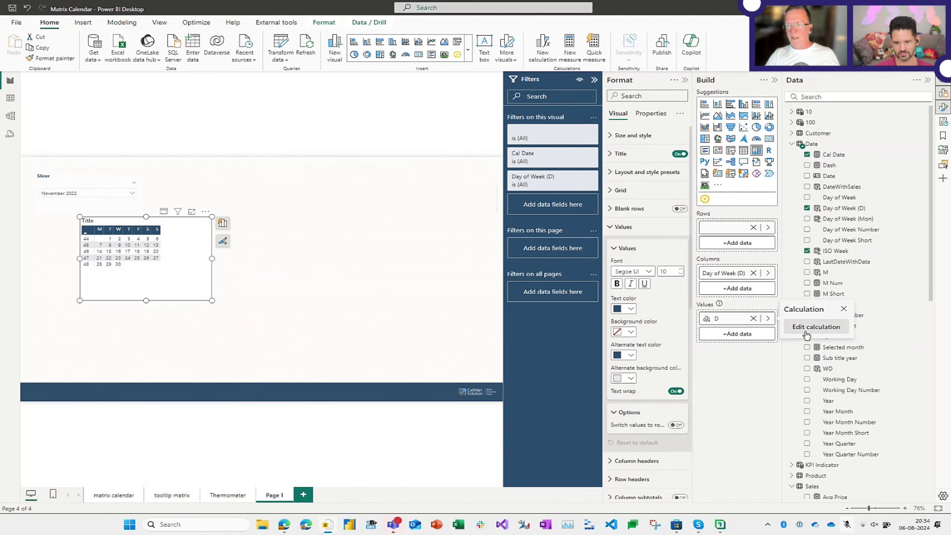
click(768, 318)
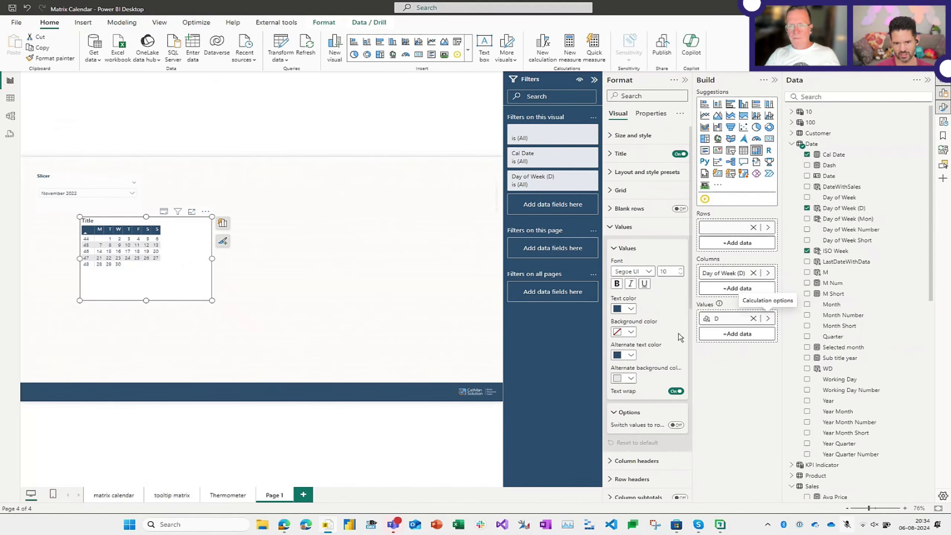
- Turn on background color conditional formatting for the D series in the matrix's cell elements
scroll(654, 390, down, 3)
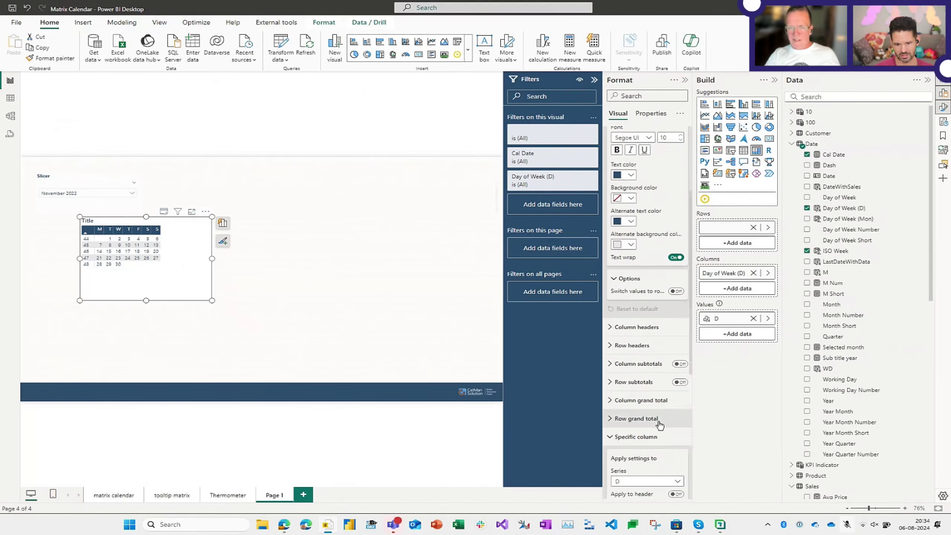
scroll(659, 423, down, 2)
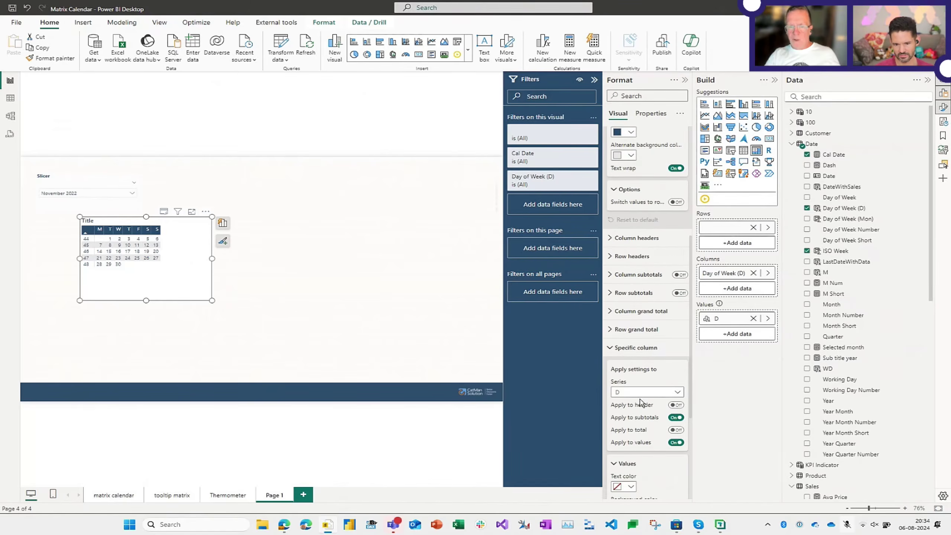
scroll(640, 404, down, 2)
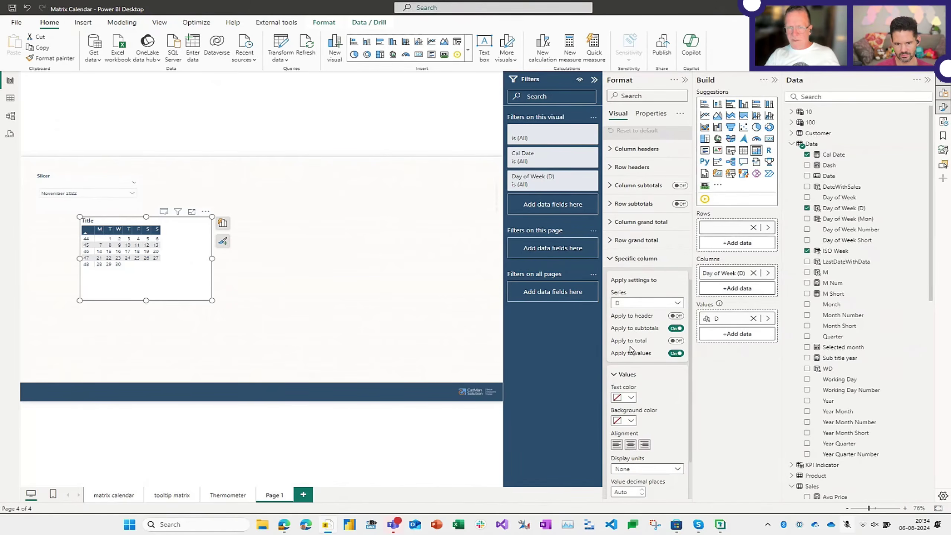
scroll(633, 351, down, 2)
click(650, 453)
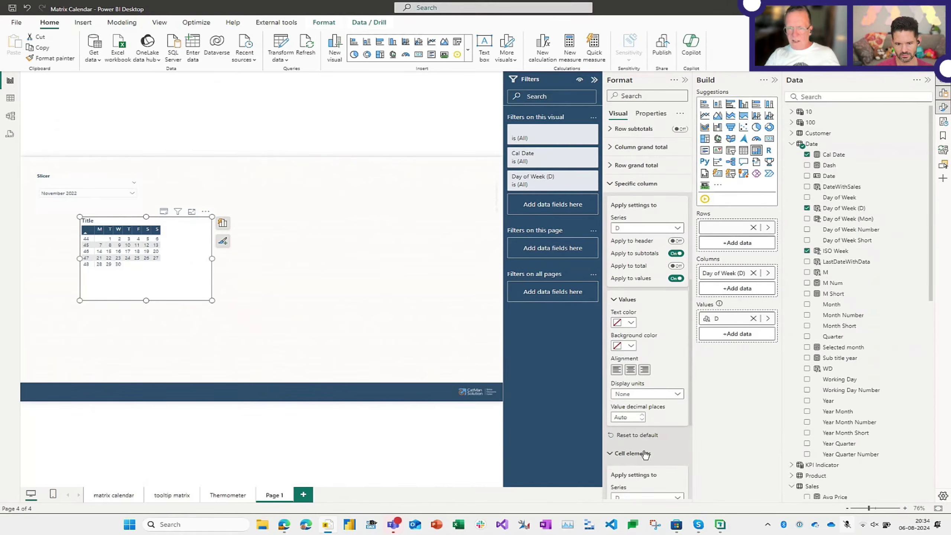
scroll(654, 433, down, 4)
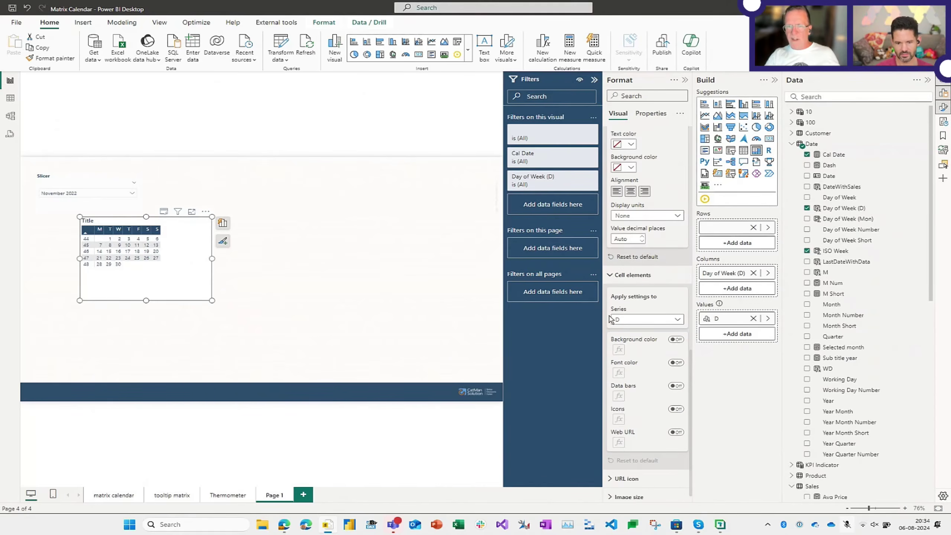
click(678, 342)
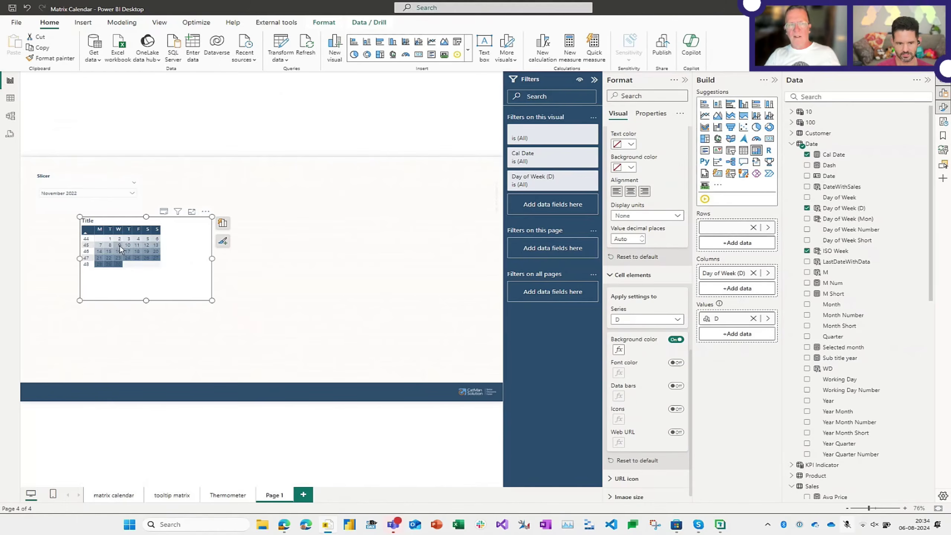
- Base the D background color gradient on the Sales Value measure
click(618, 350)
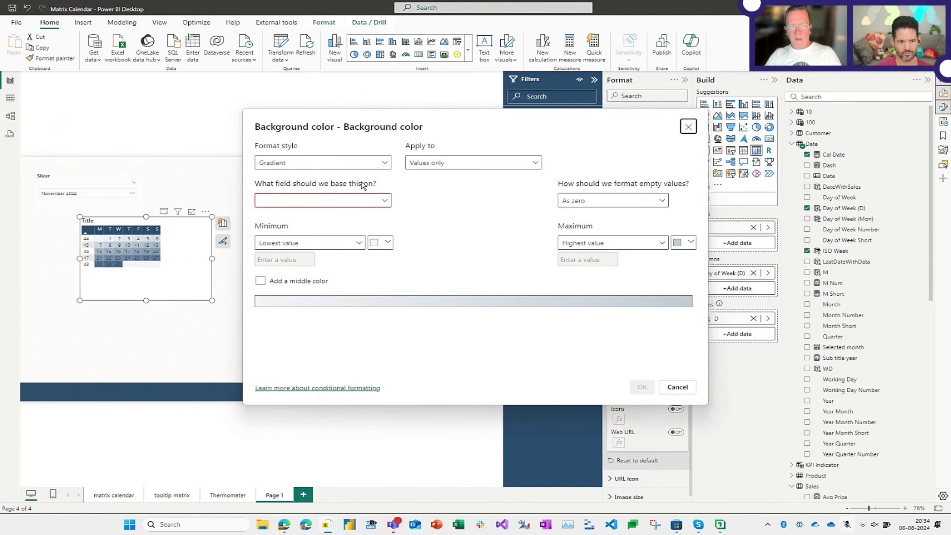
click(382, 199)
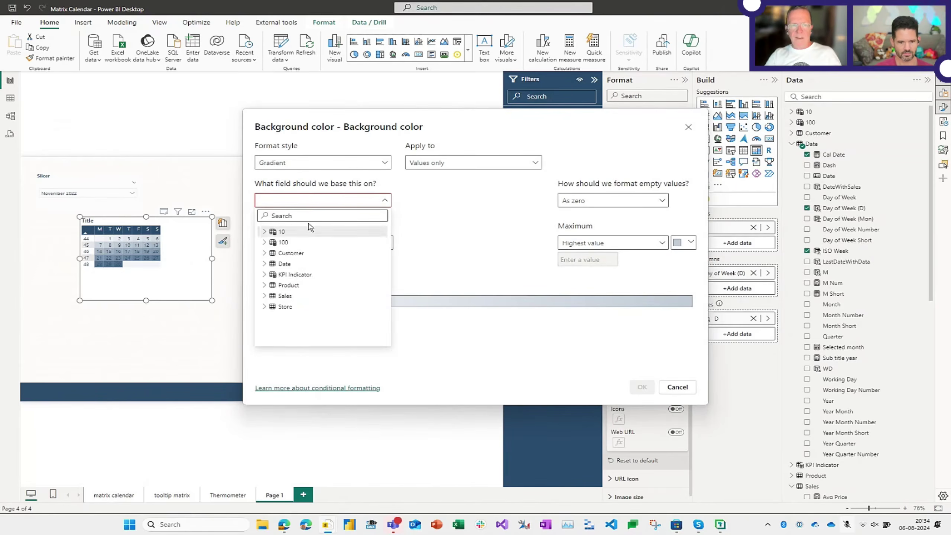
text(sales value)
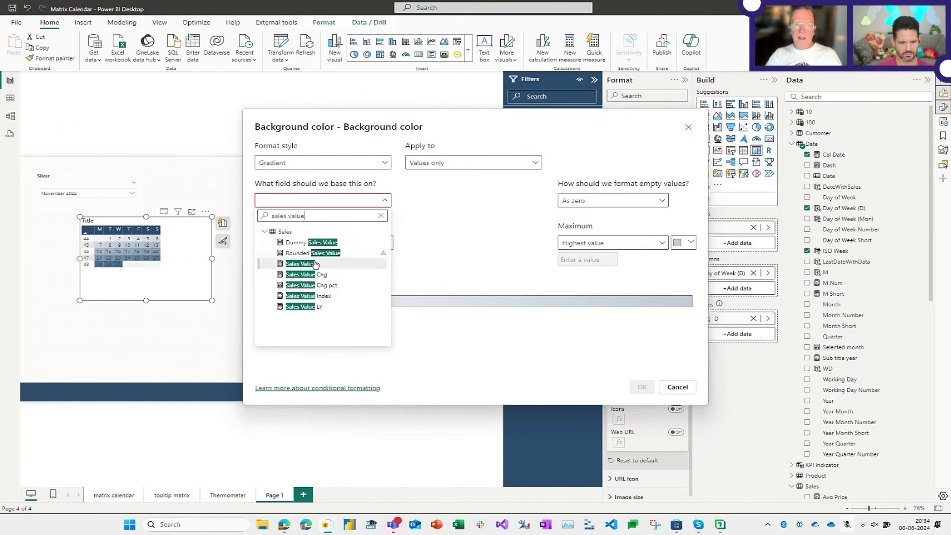
click(300, 264)
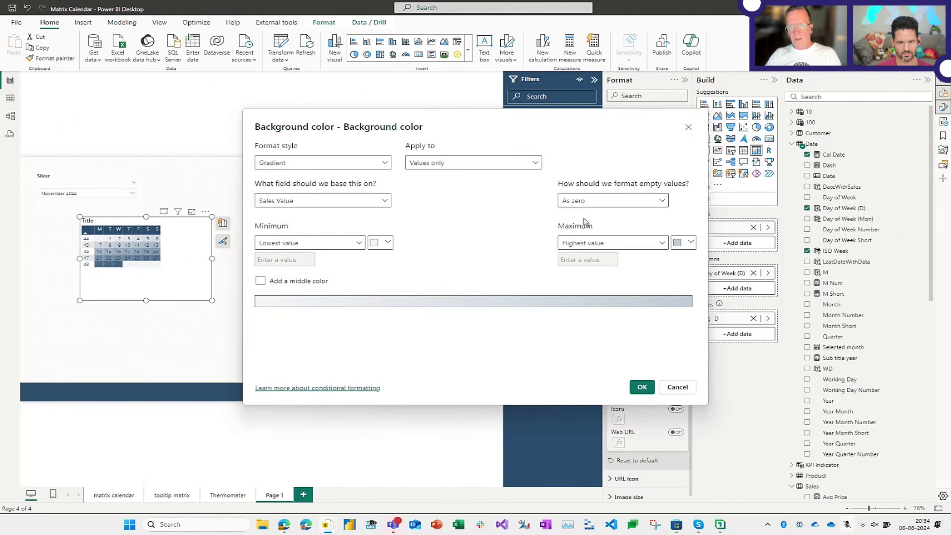
- Set empty values to Don't format, choose the dark blue theme color for the highest value, and apply the background gradient
click(647, 202)
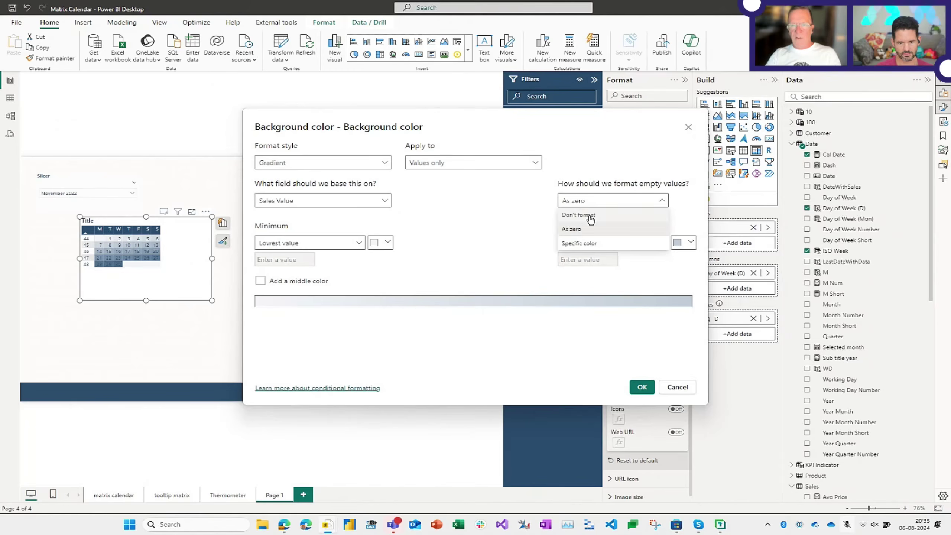
click(590, 219)
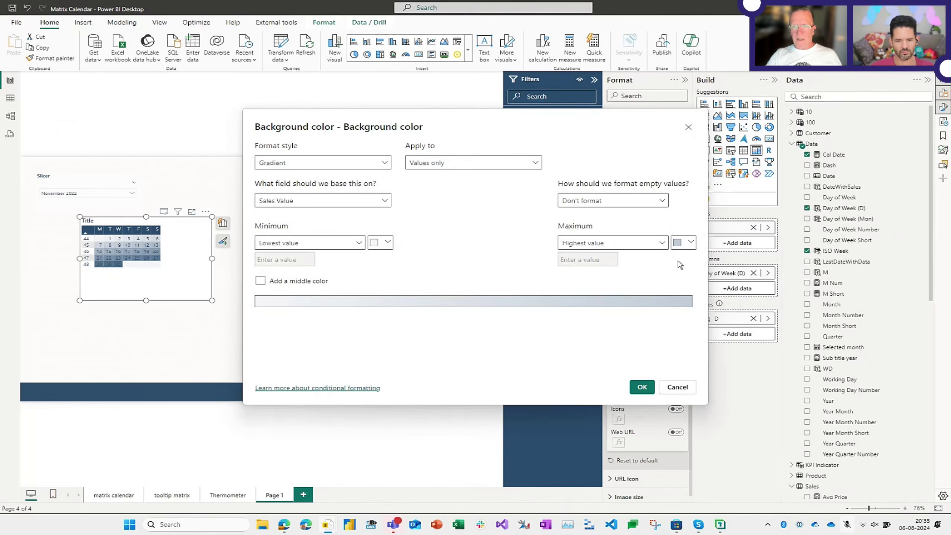
click(690, 242)
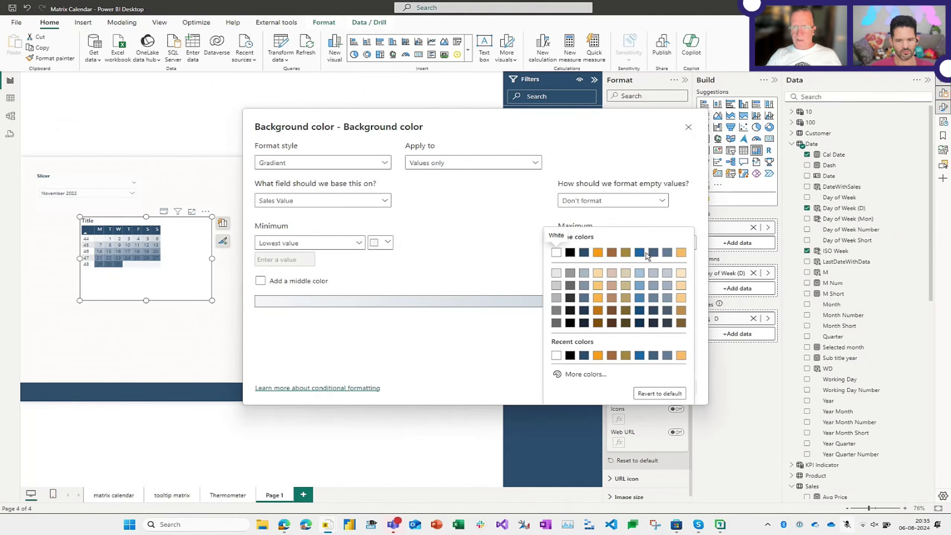
click(584, 252)
click(639, 387)
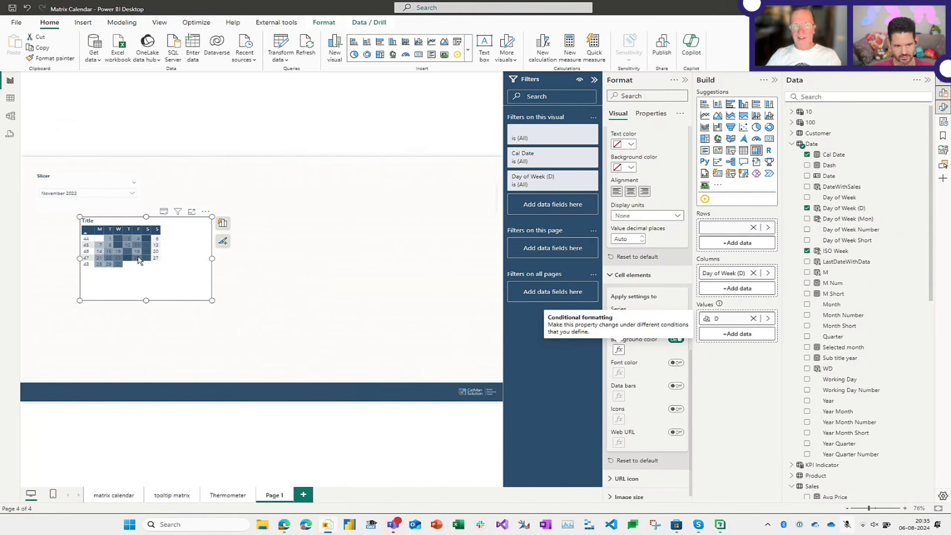
- Align the matrix beneath the slicer and turn on font color conditional formatting for the D series
drag(161, 281, 123, 284)
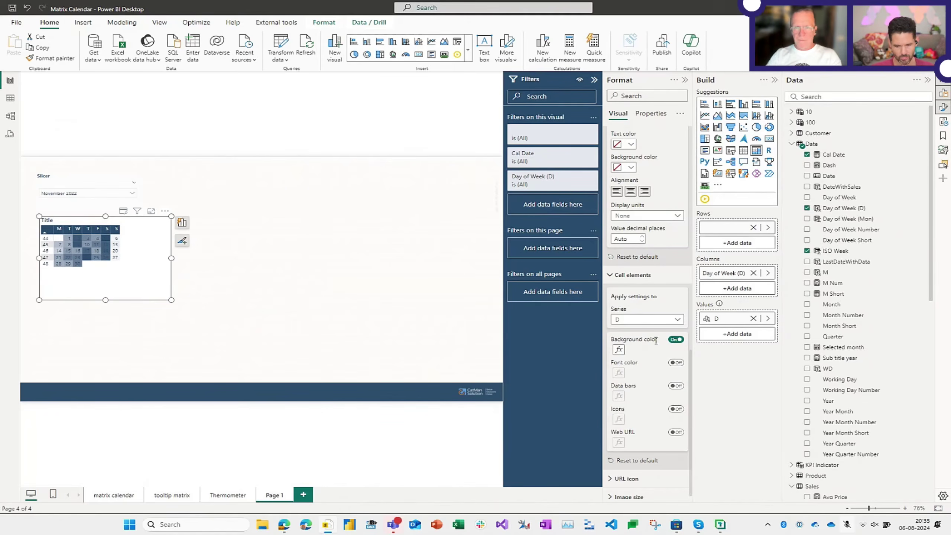
click(670, 363)
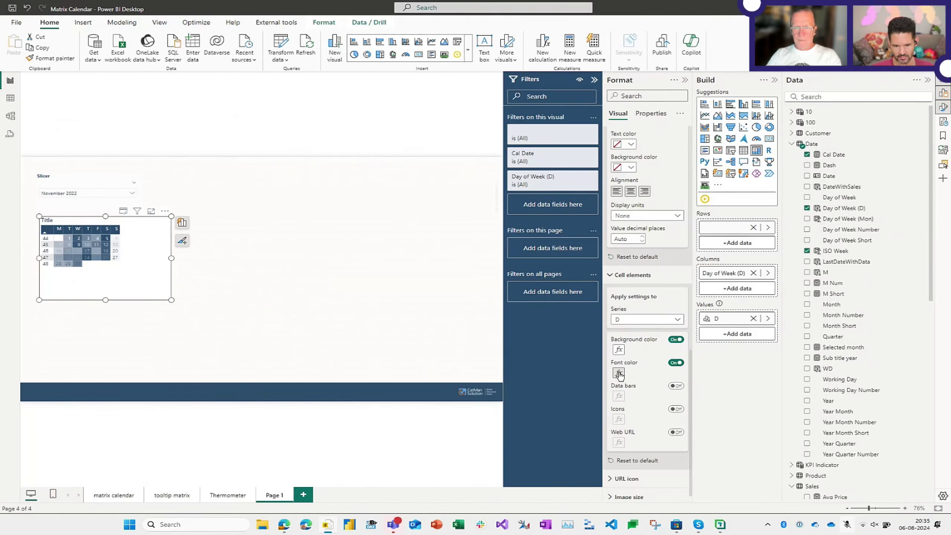
- Set the D font color formatting to the Rules style, based on the Sales Value measure
click(619, 372)
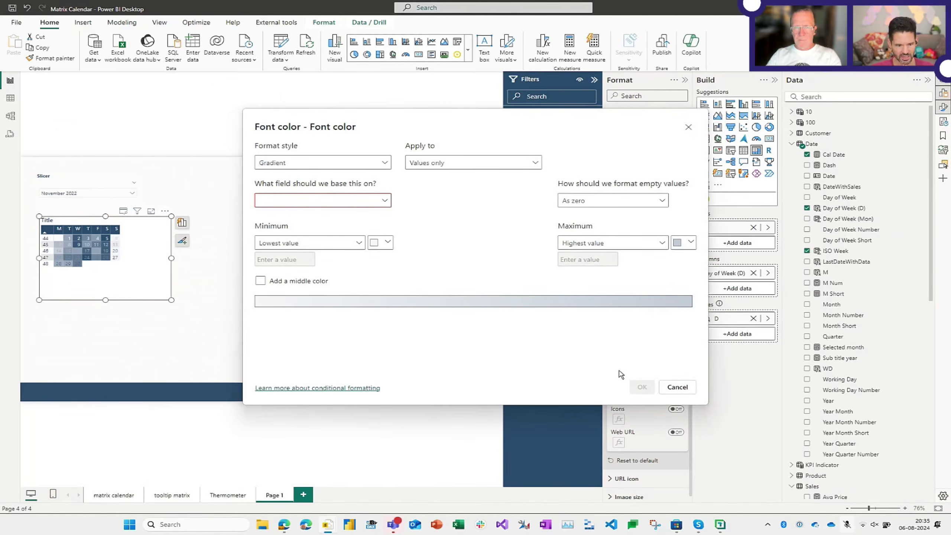
click(371, 162)
click(348, 191)
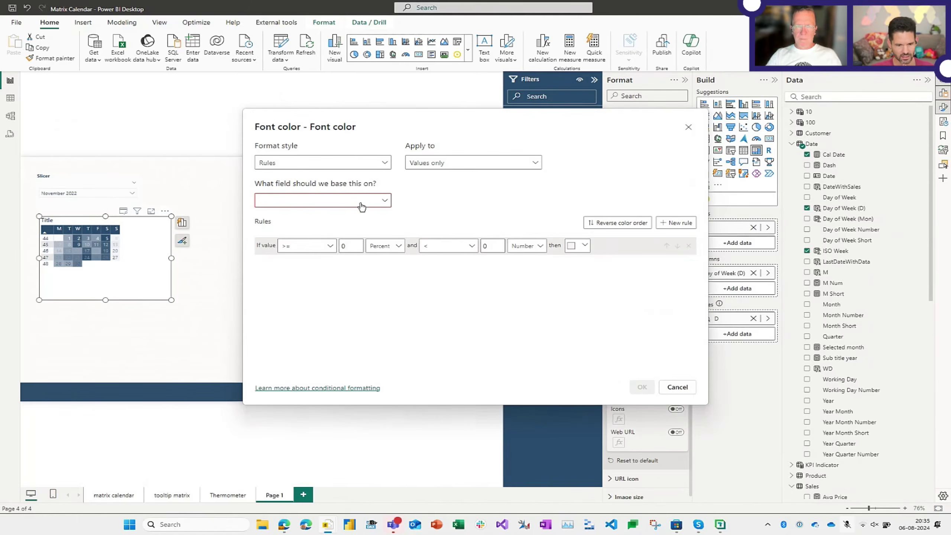
click(368, 203)
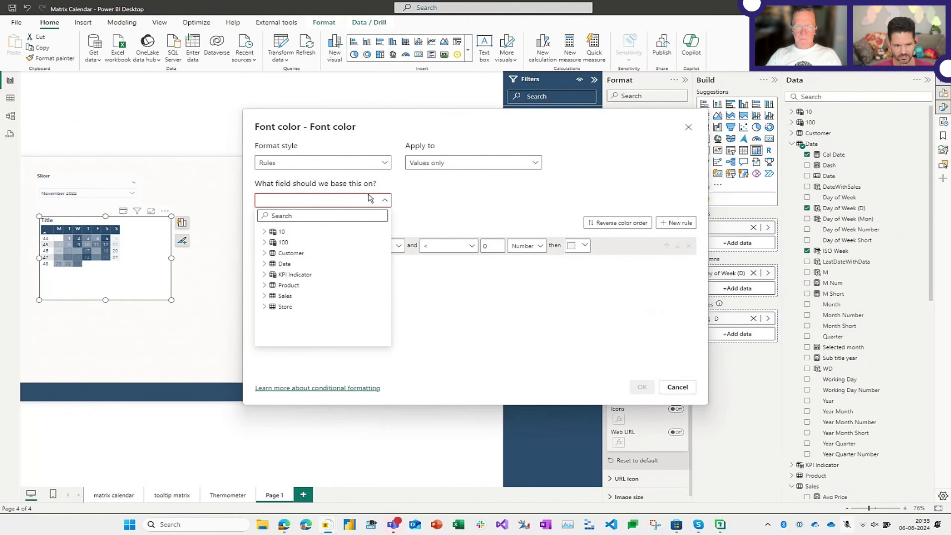
text(Sales va)
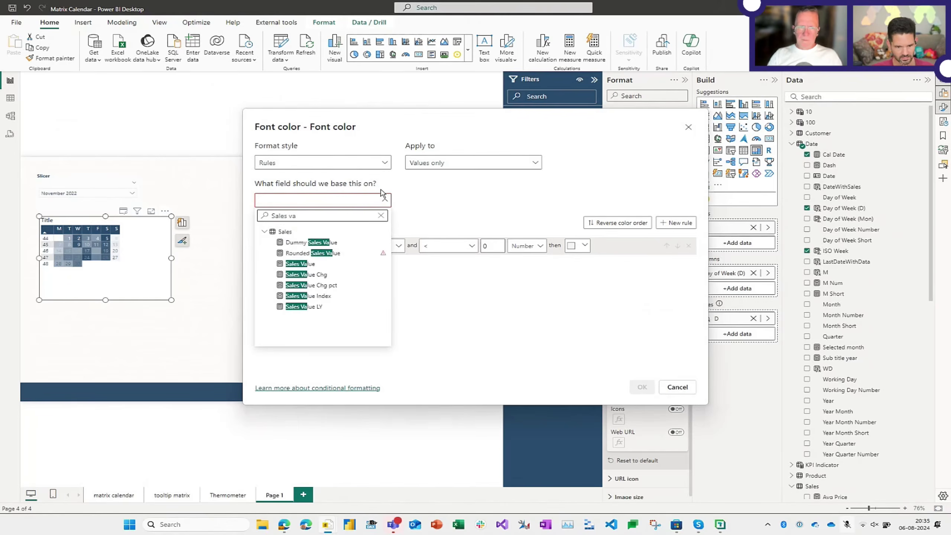
click(311, 264)
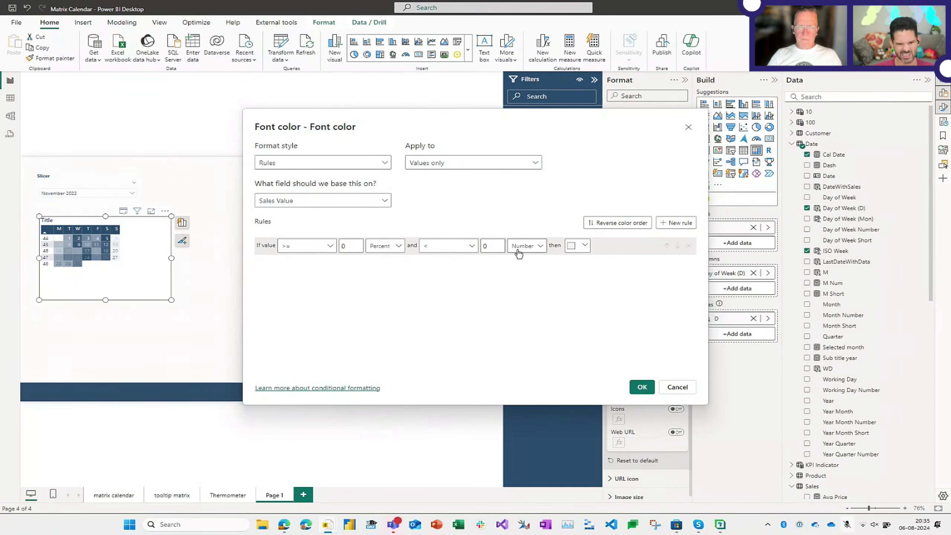
- Set the font color rule's range to >= 65 percent and <= 100 percent
click(345, 246)
text(654)
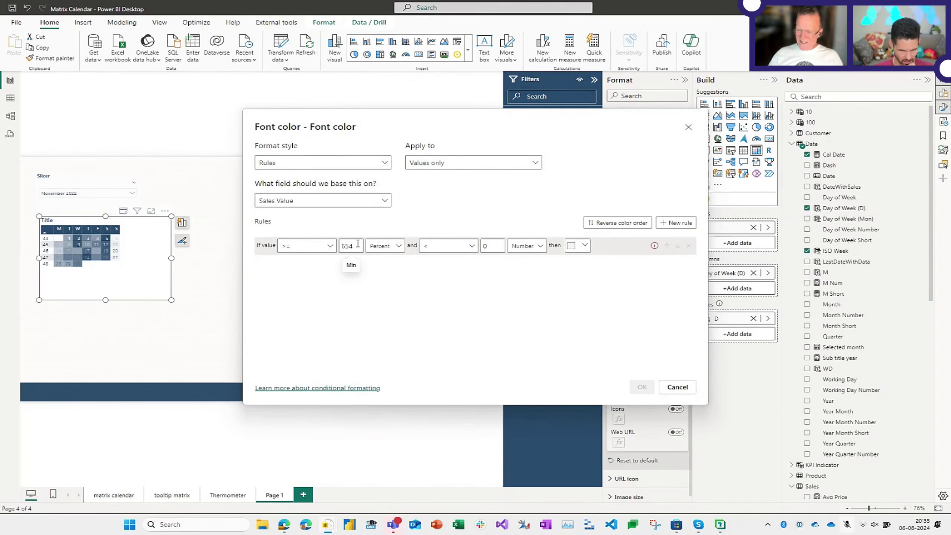
key(BackSpace)
click(498, 246)
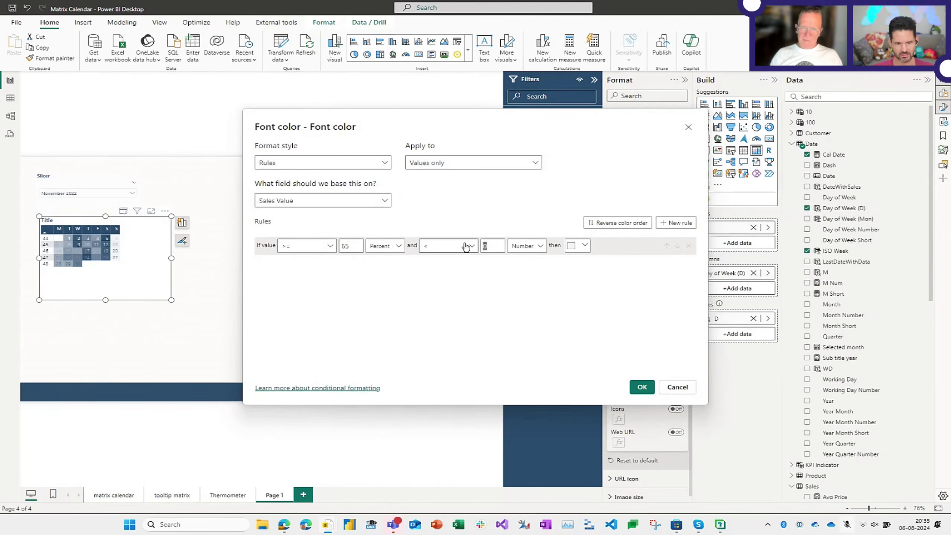
text(100)
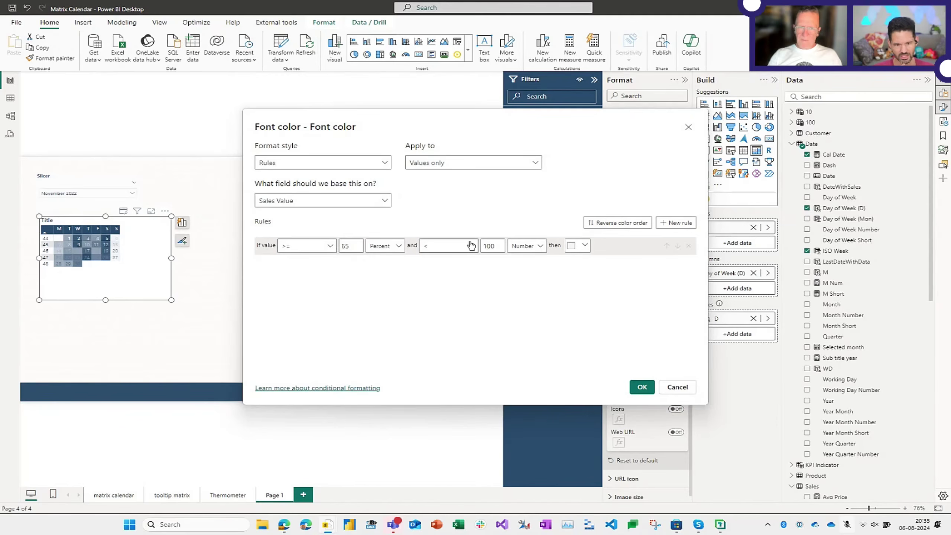
click(449, 246)
click(448, 274)
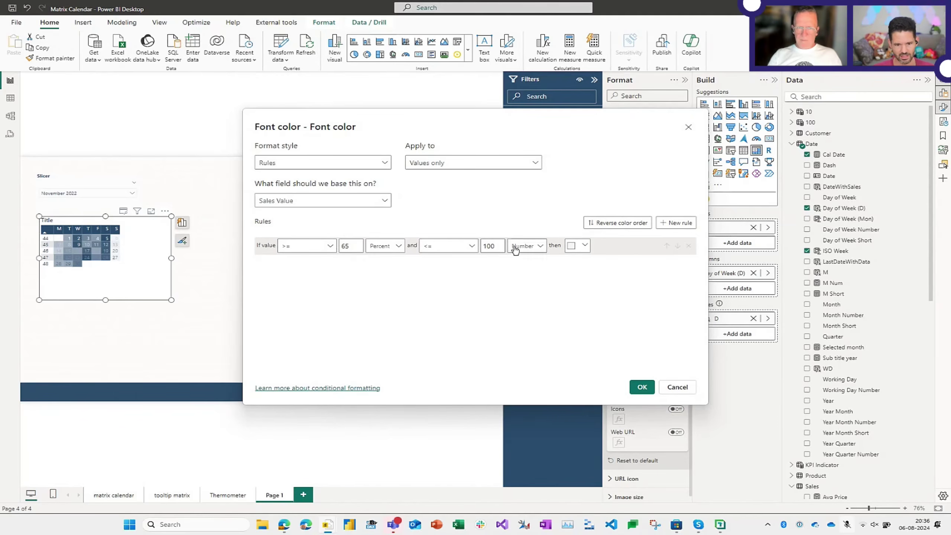
click(516, 250)
click(525, 274)
- Choose the white theme color for the rule and apply the font color formatting to the matrix
click(572, 247)
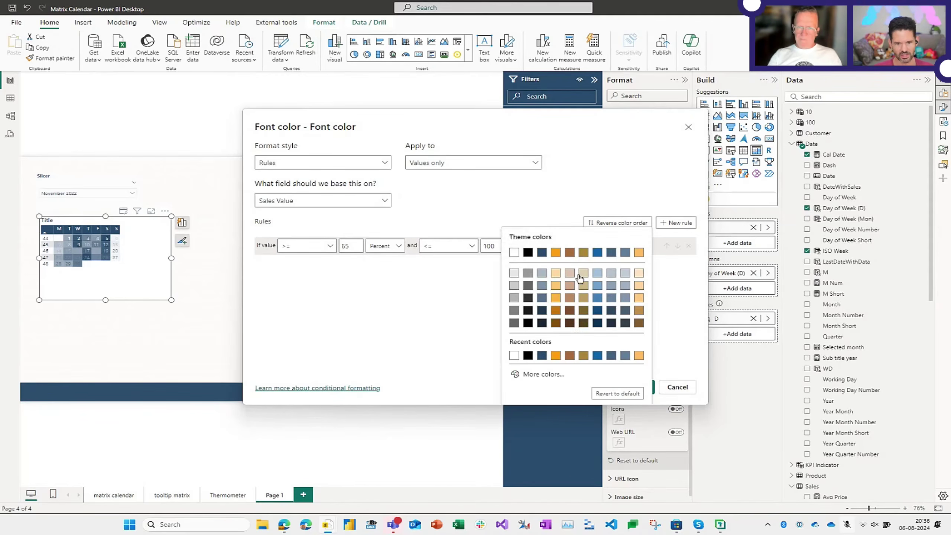
click(518, 254)
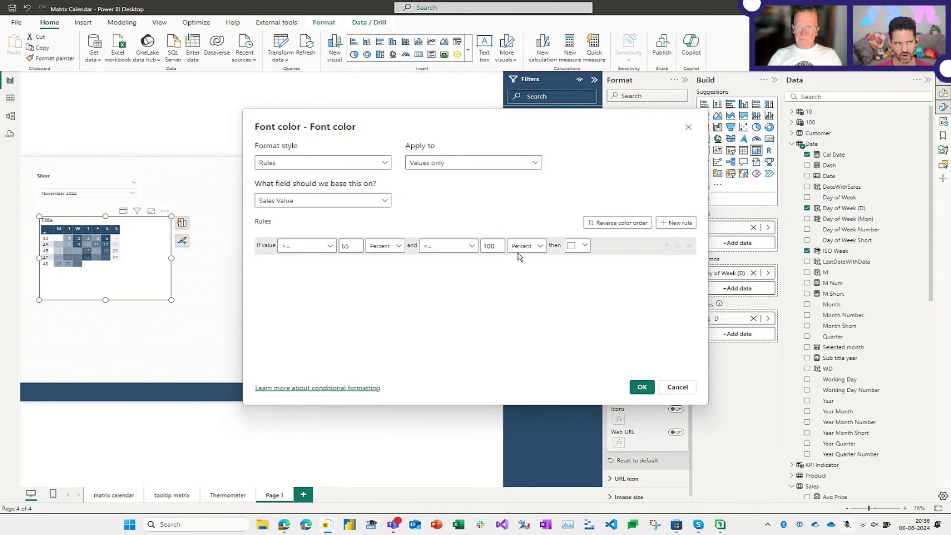
click(638, 387)
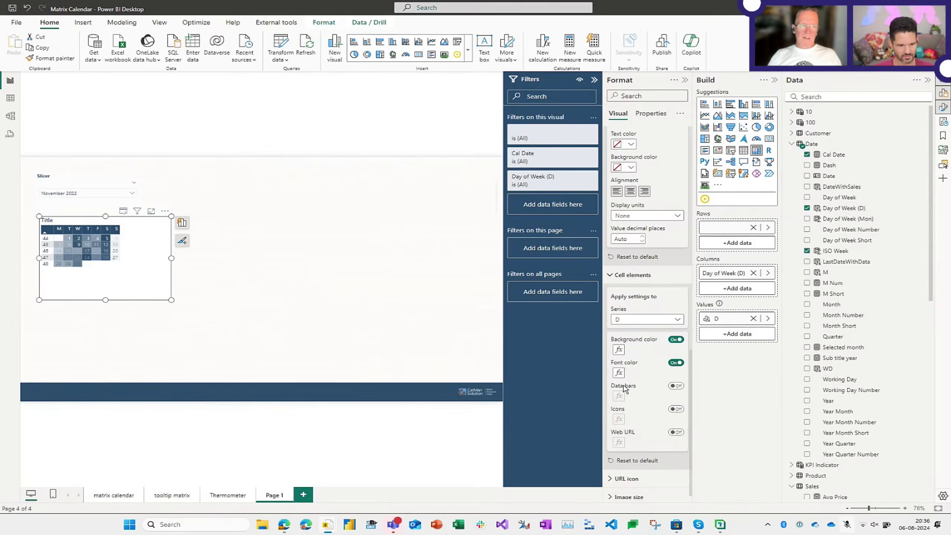
click(307, 320)
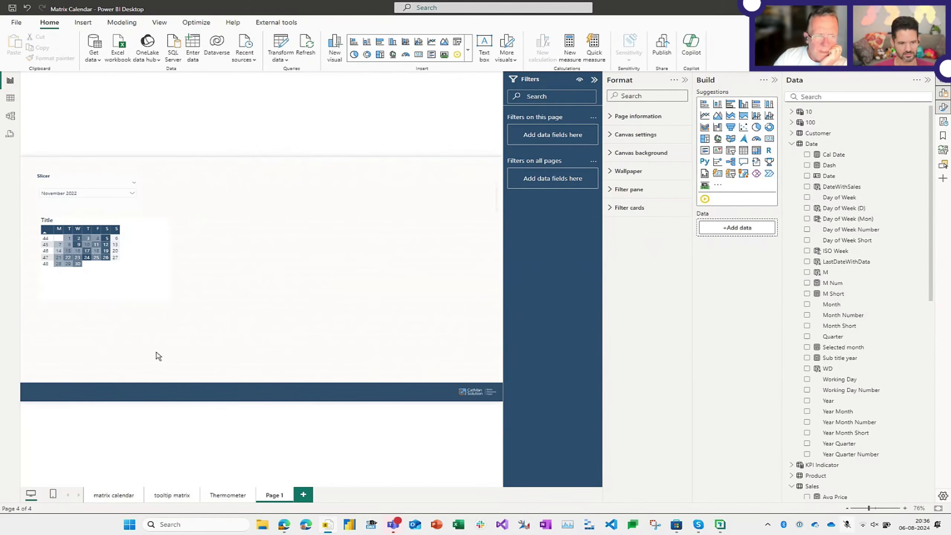
- Shrink the matrix on Page 1 in width and height so its frame fits closely around the calendar
click(121, 499)
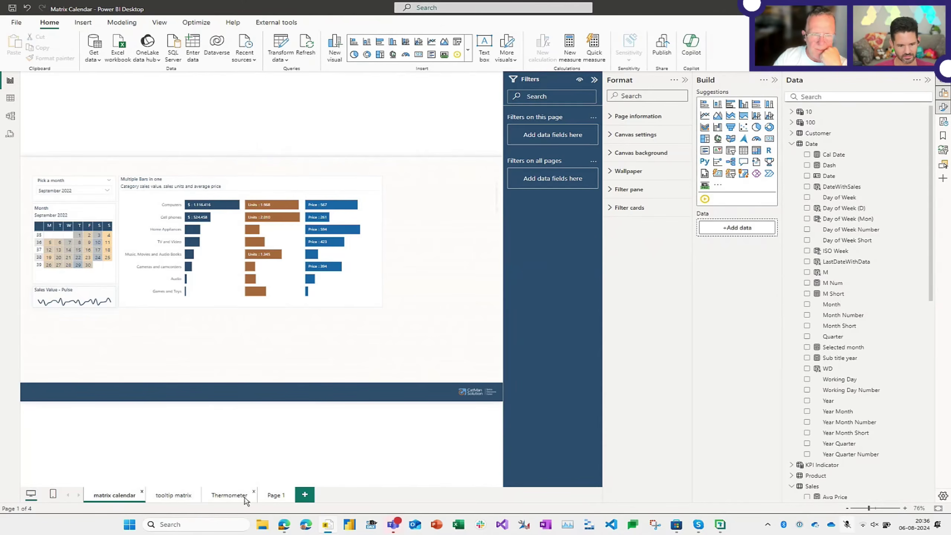
click(274, 495)
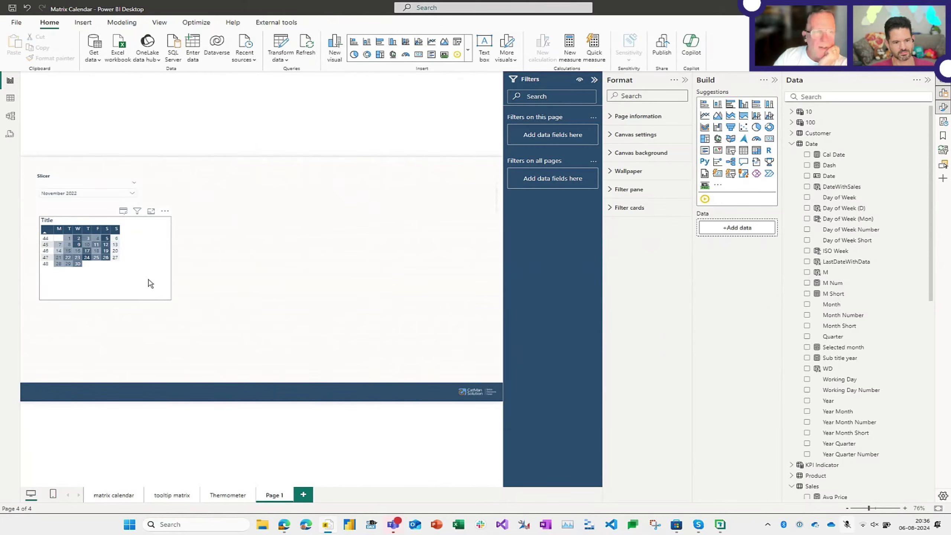
click(169, 299)
drag(170, 300, 141, 305)
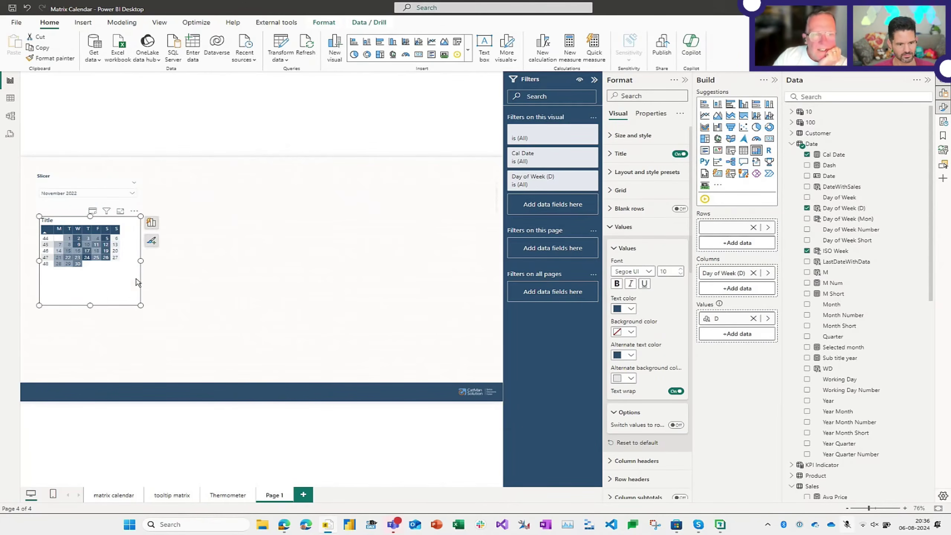
click(193, 266)
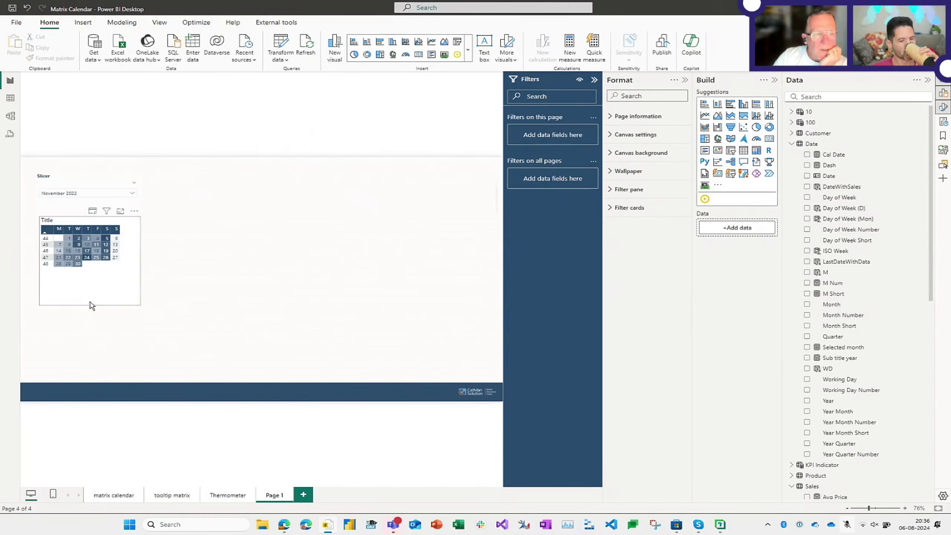
click(90, 302)
drag(89, 304, 90, 278)
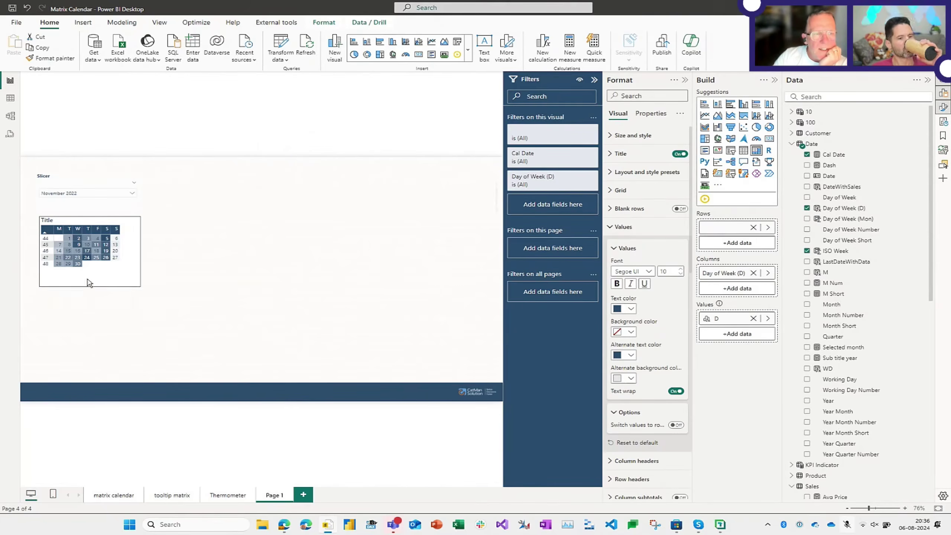
- Test the month slicer with September 2022 and June 2022, and select day 17 in the calendar
click(131, 193)
click(64, 235)
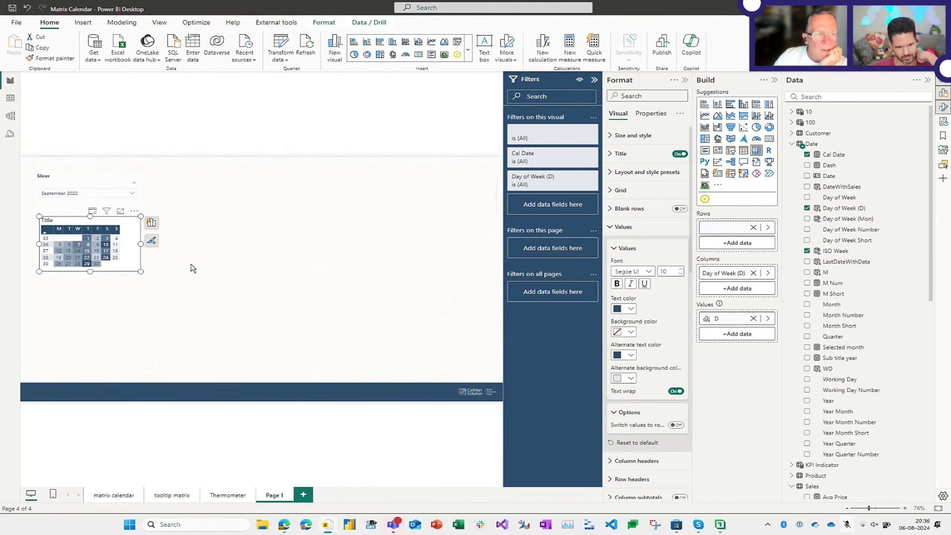
click(107, 193)
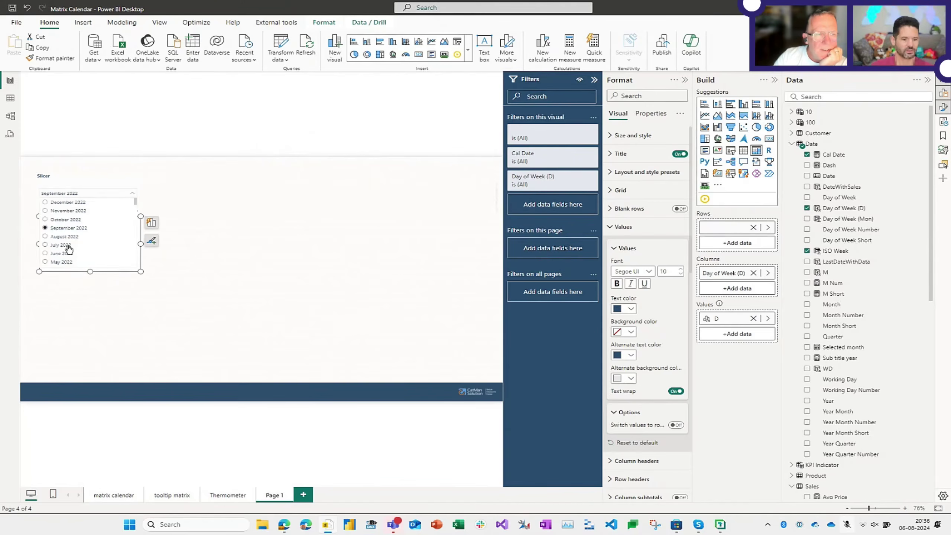
click(74, 255)
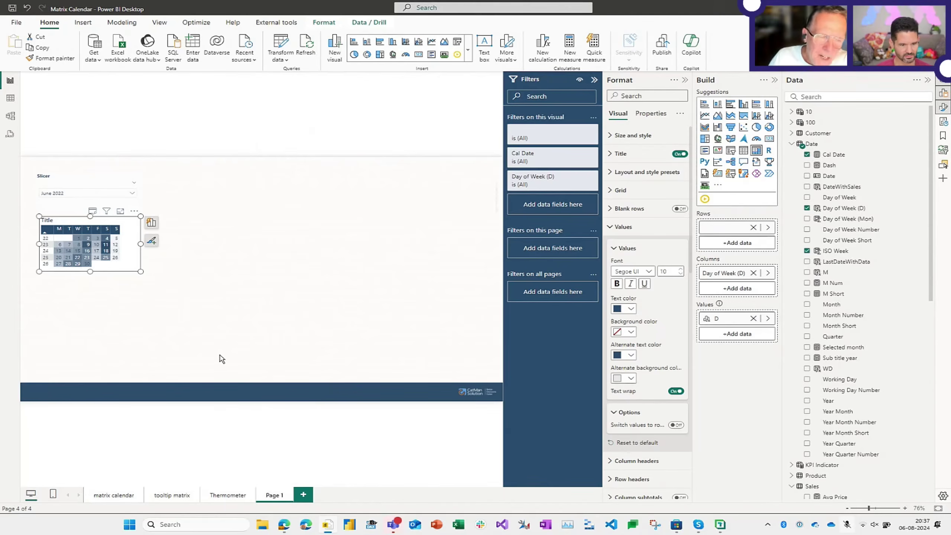
click(121, 286)
click(129, 270)
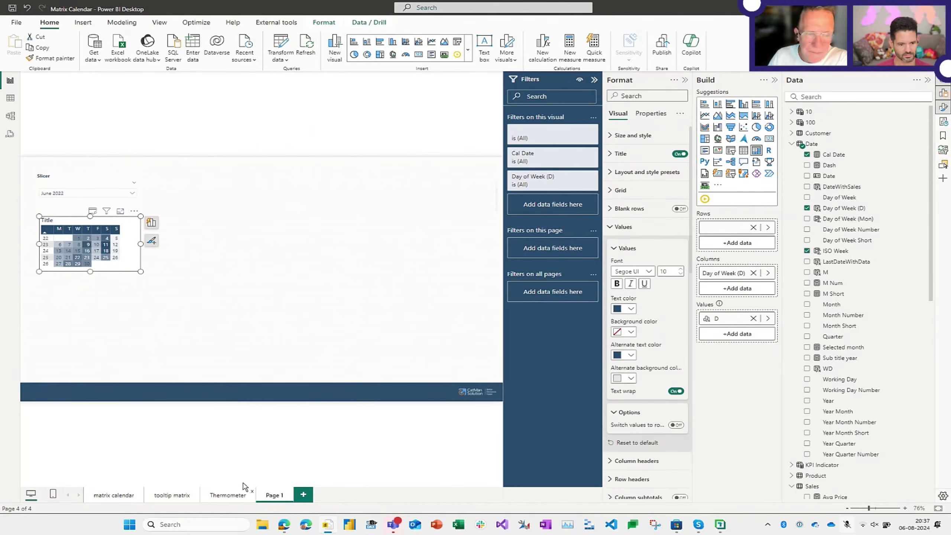
click(97, 252)
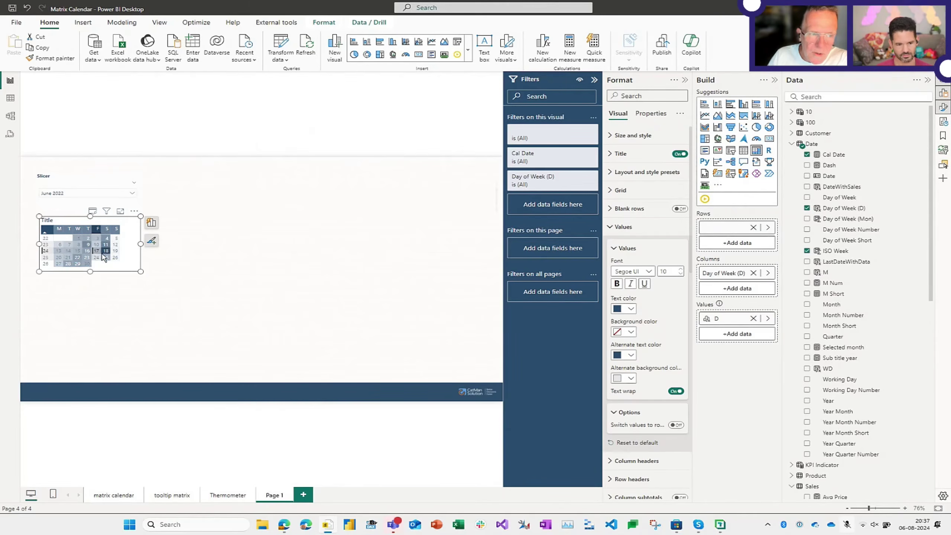
- Add a new report page of the Tooltip canvas type and show its tooltip on the Date field
click(306, 494)
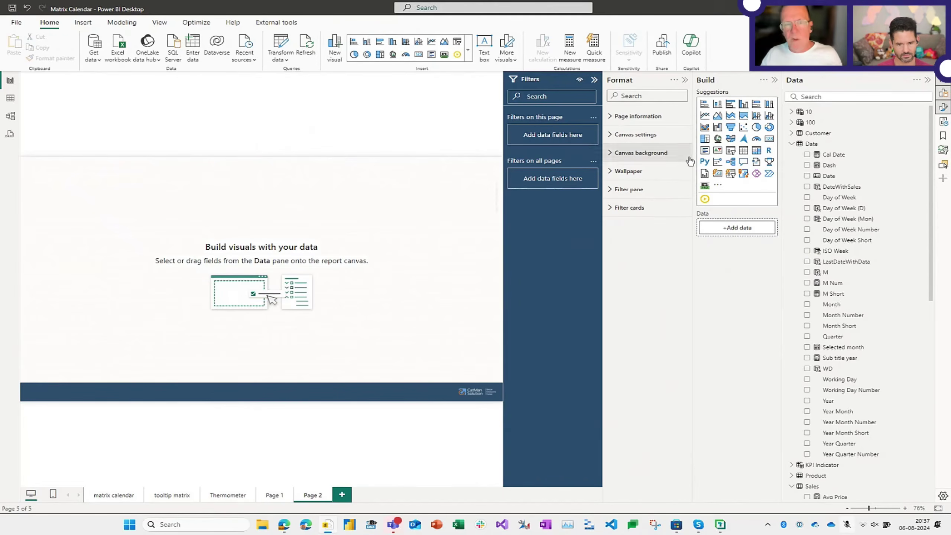
click(647, 138)
click(644, 165)
click(635, 208)
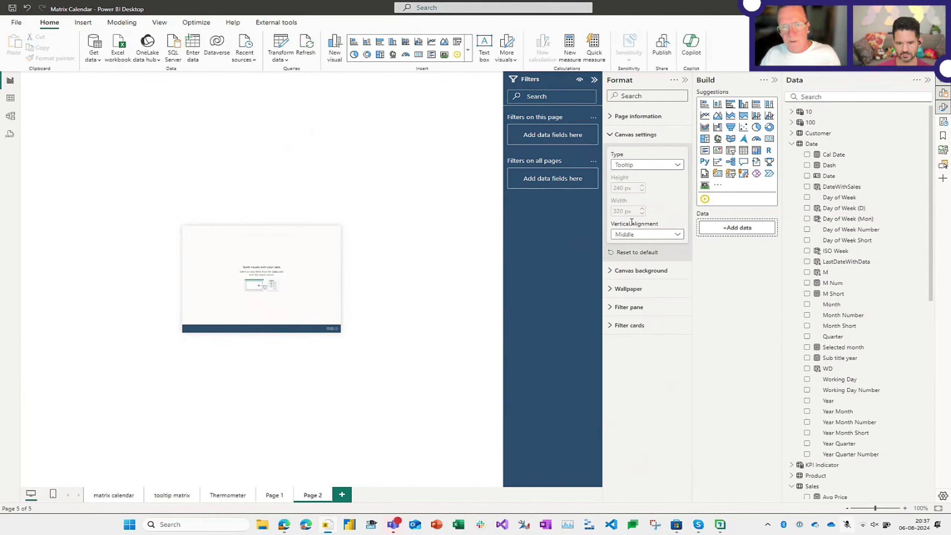
click(635, 117)
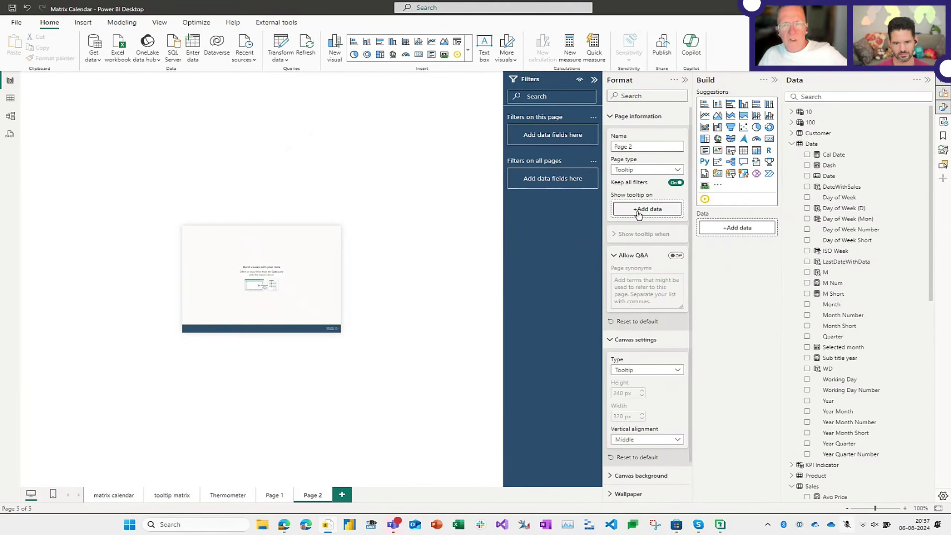
drag(834, 179, 647, 210)
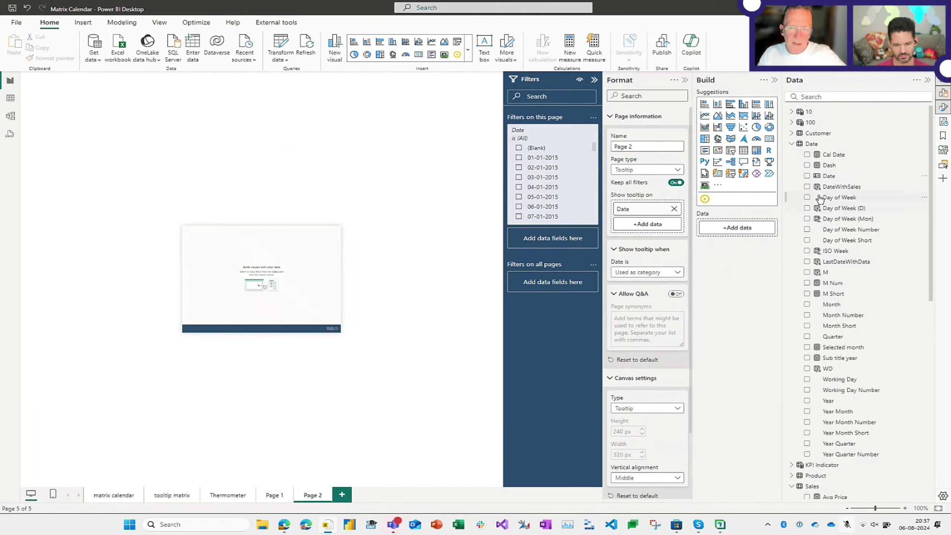
- Place a Cal Date visual on the tooltip page and remove the page's canvas background image
drag(829, 155, 248, 269)
drag(255, 331, 256, 294)
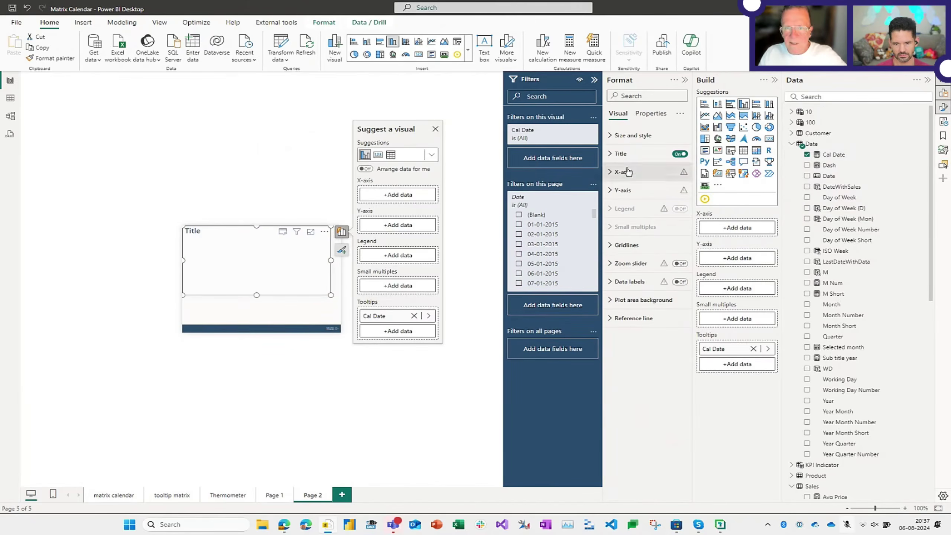
click(336, 300)
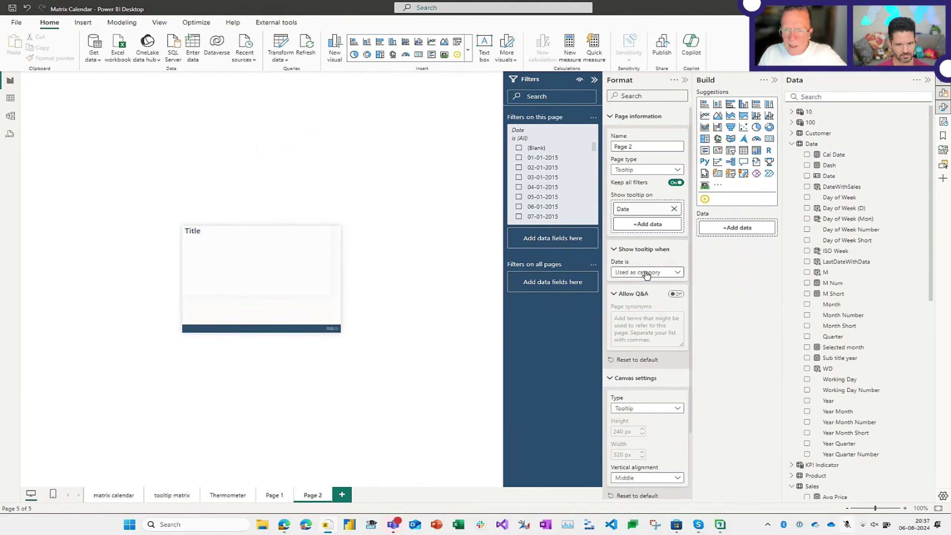
scroll(642, 307, down, 3)
click(647, 435)
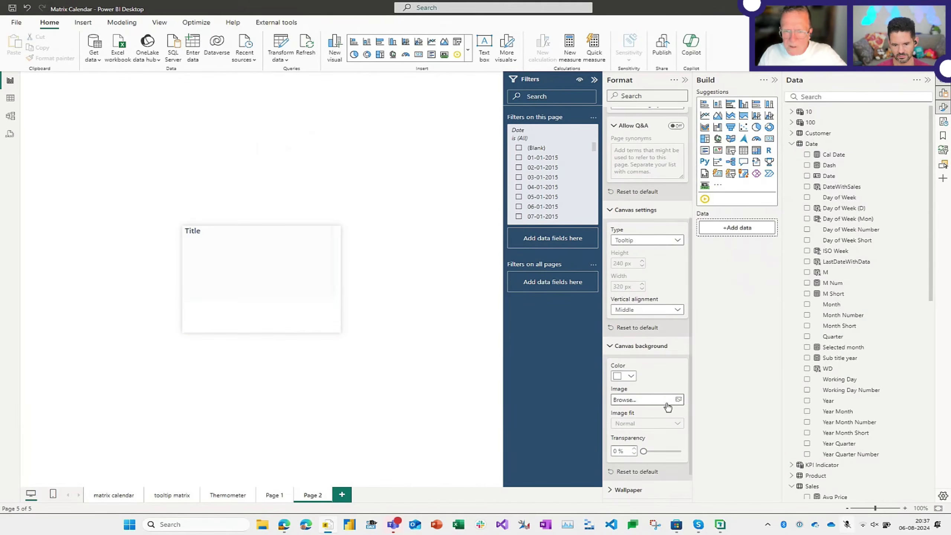
- Convert the Cal Date visual to a card without a title that fills the whole tooltip page
click(249, 279)
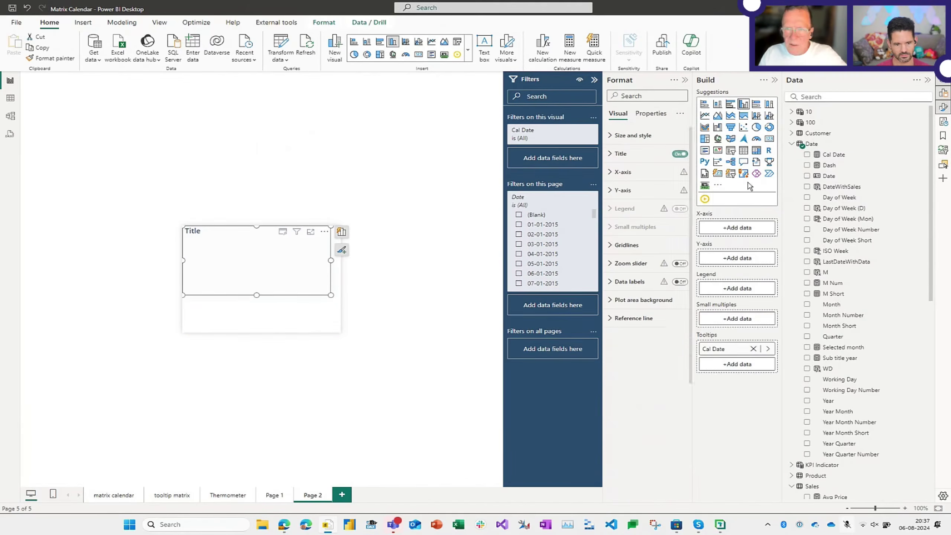
click(717, 174)
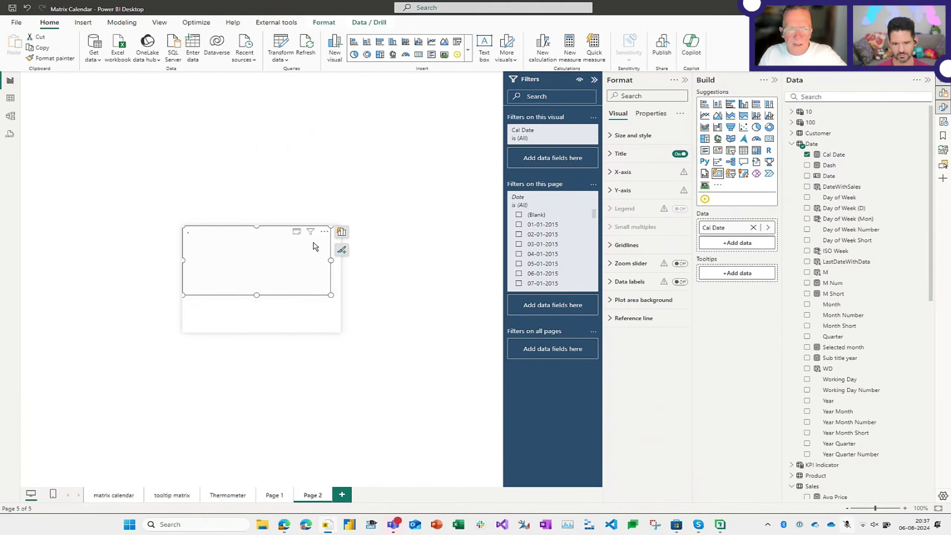
drag(256, 296, 257, 332)
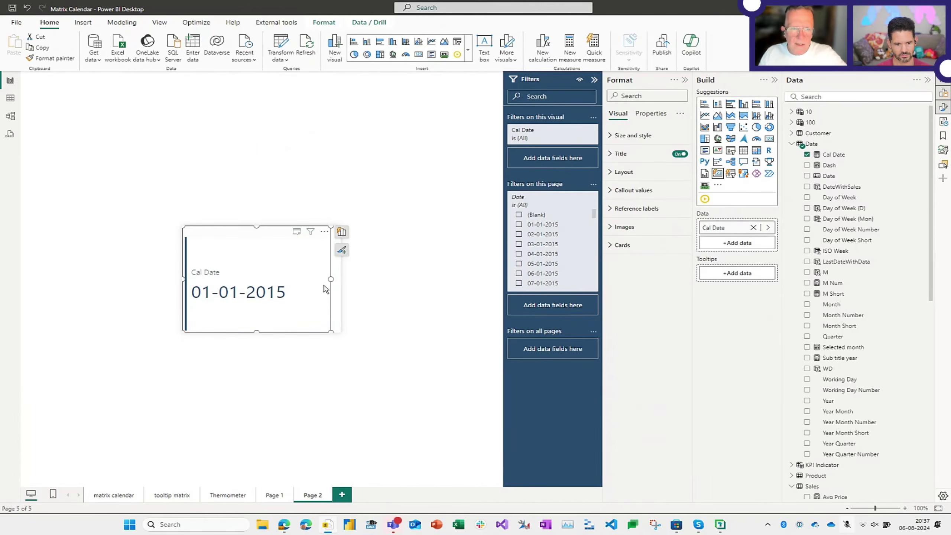
drag(331, 281, 341, 280)
click(679, 153)
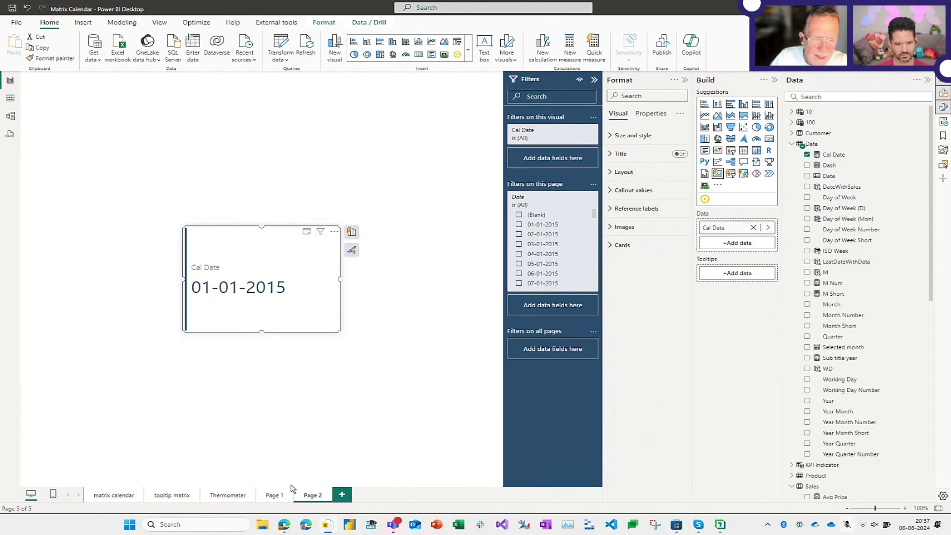
- Turn on tooltips for the matrix calendar on Page 1
click(235, 495)
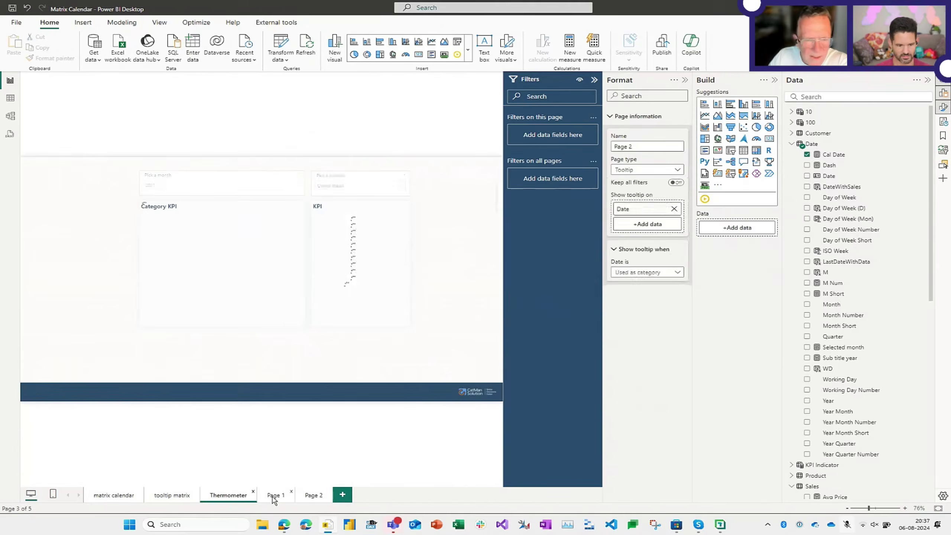
click(274, 495)
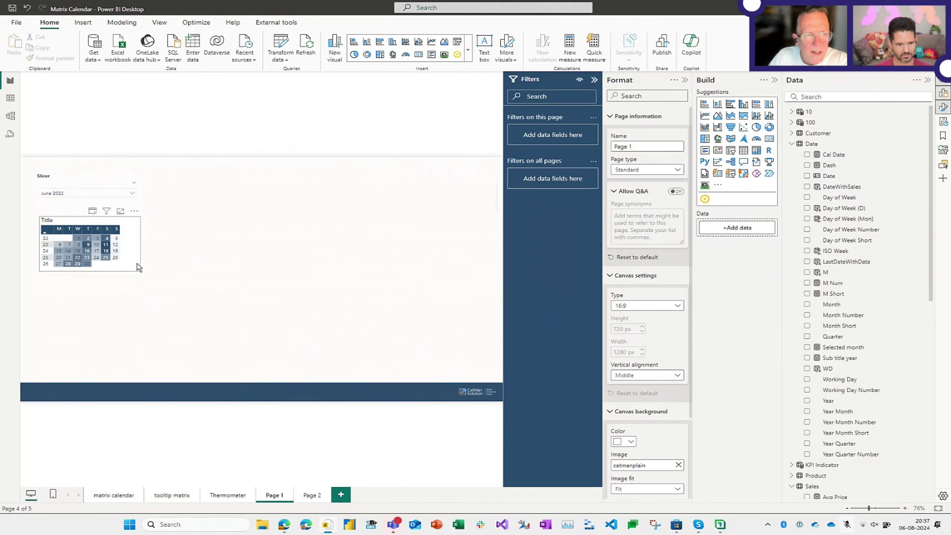
click(137, 267)
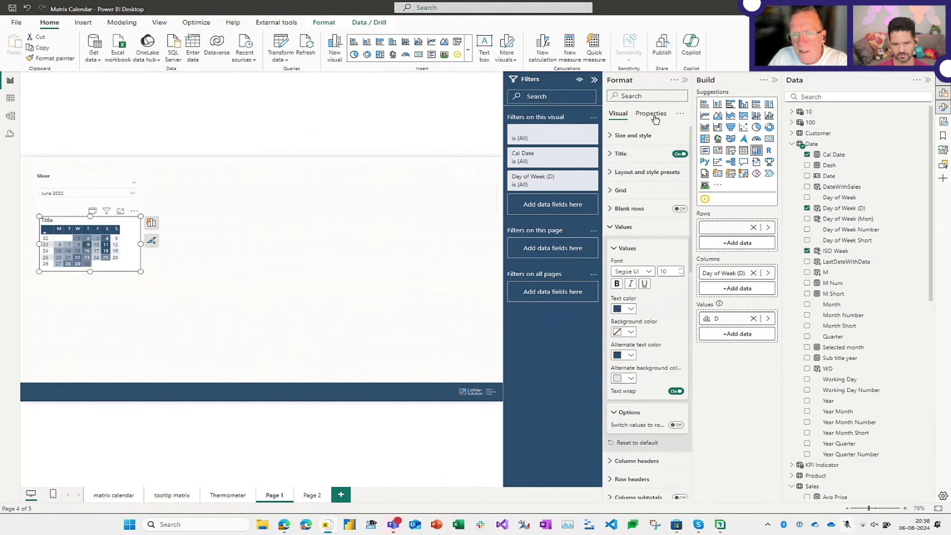
click(652, 114)
click(626, 154)
click(679, 153)
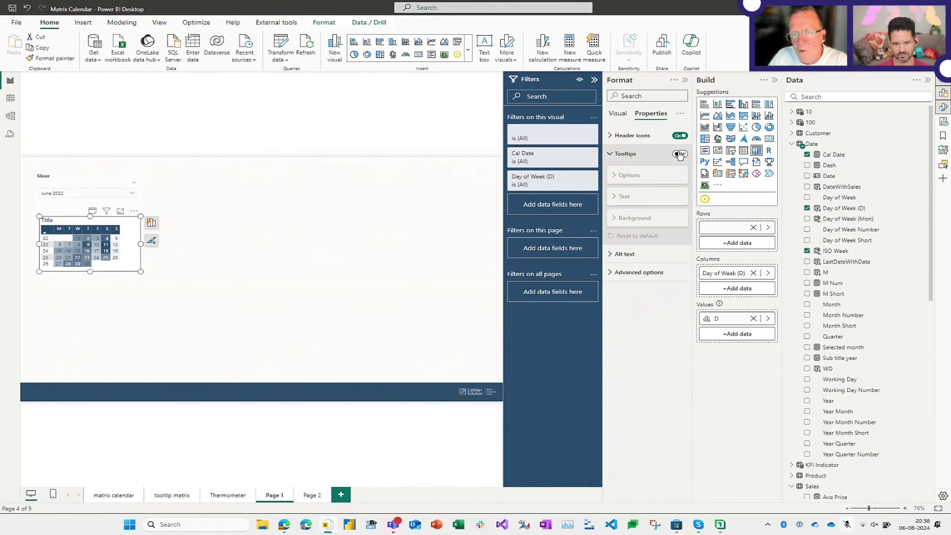
- Set the matrix tooltip type to Report page and assign Page 2 as its tooltip page
click(661, 173)
click(643, 196)
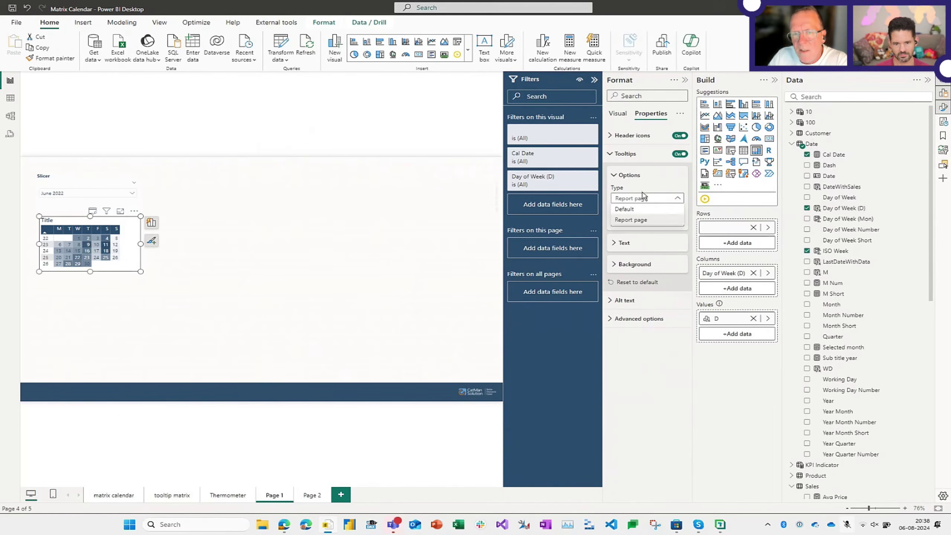
click(631, 220)
click(655, 221)
click(636, 255)
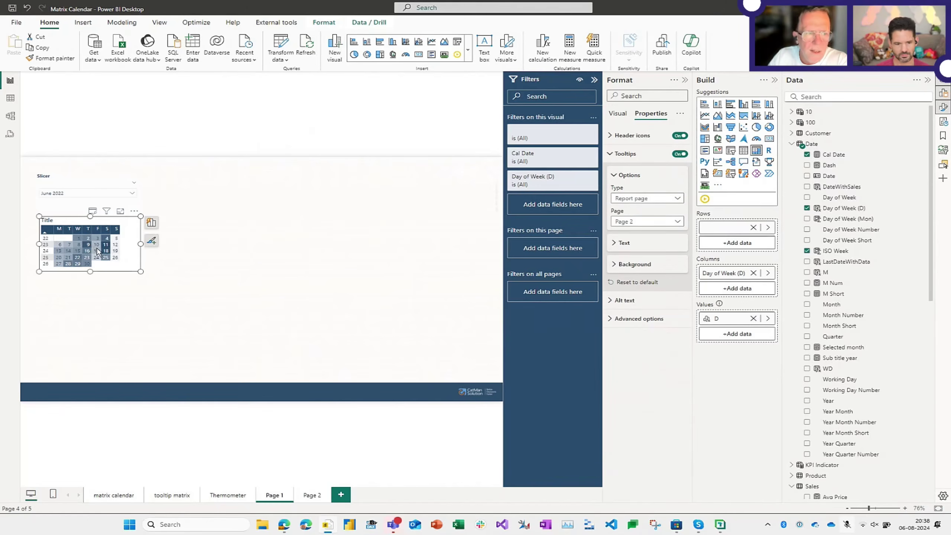
- Switch the matrix calendar's tooltip page to Auto, check the tooltip, and assign Page 2 again
mouse_move(98, 249)
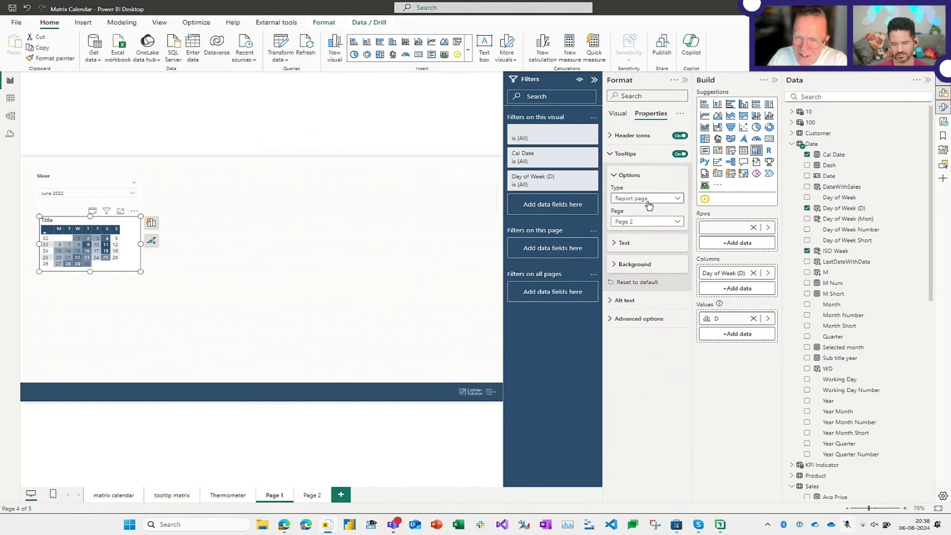
click(647, 221)
click(621, 232)
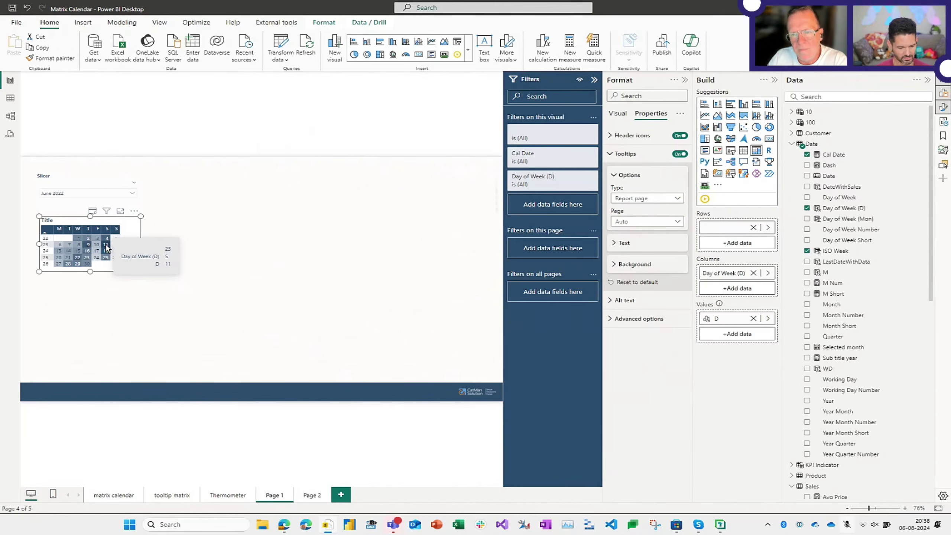
click(659, 221)
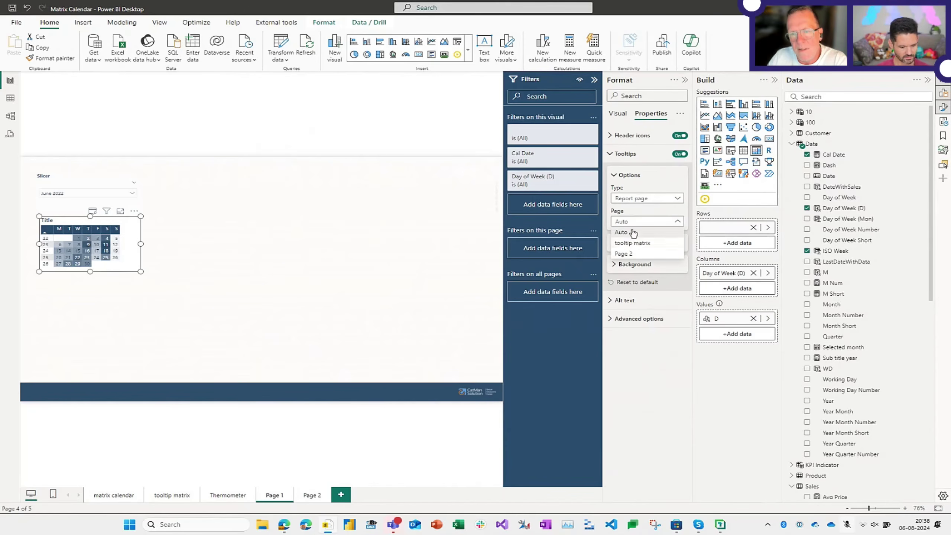
click(629, 253)
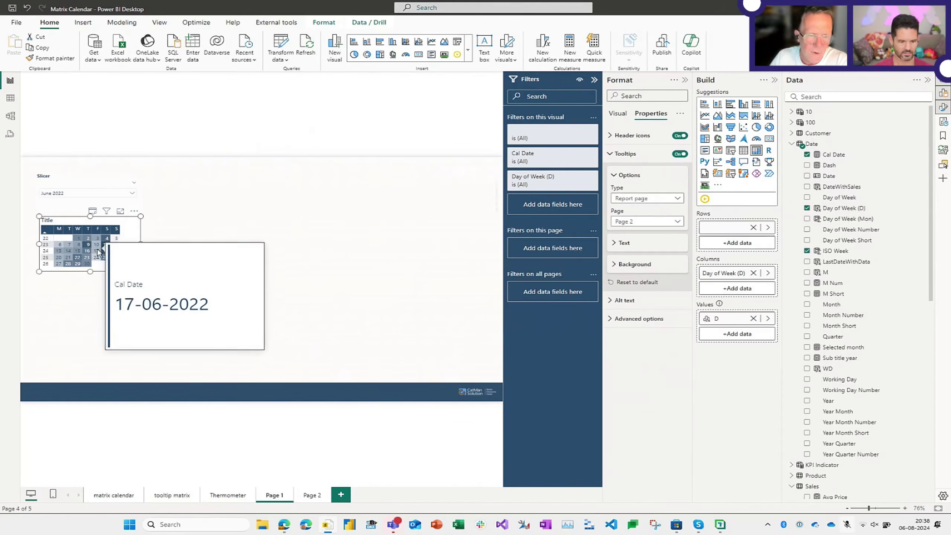
- Reduce the height of the Cal Date card on the Page 2 tooltip page to little more than half
click(312, 495)
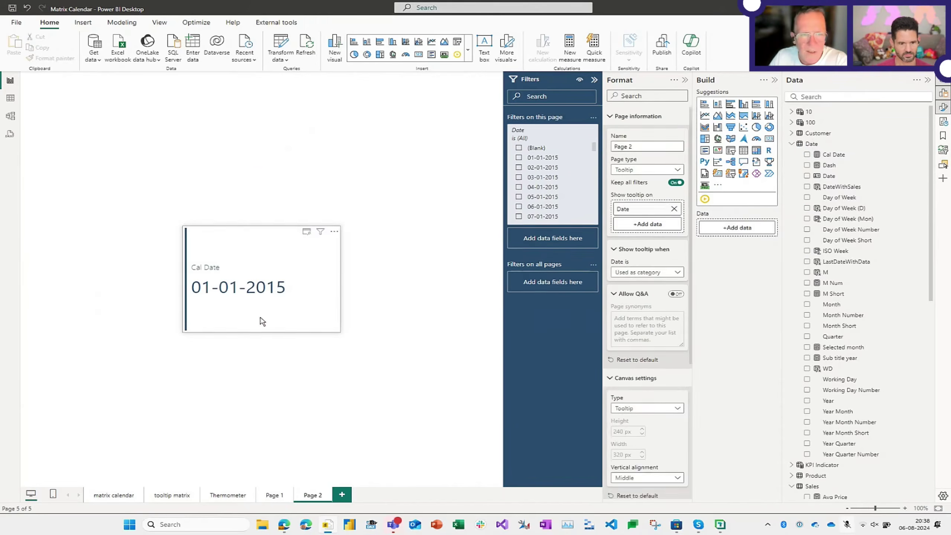
click(262, 321)
drag(260, 331, 257, 284)
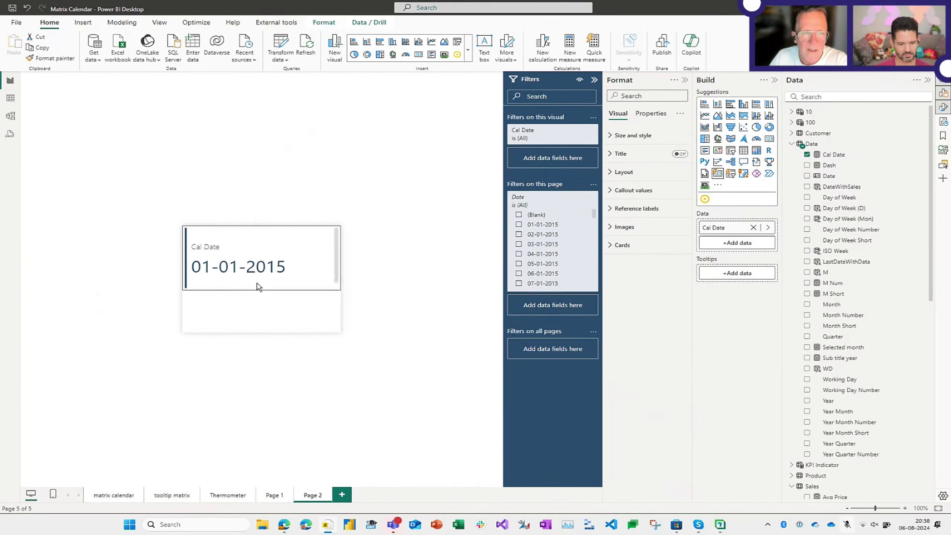
- Give the tooltip page a custom canvas size with a height of 160 px and fit the Cal Date card to the whole page
click(276, 318)
click(637, 116)
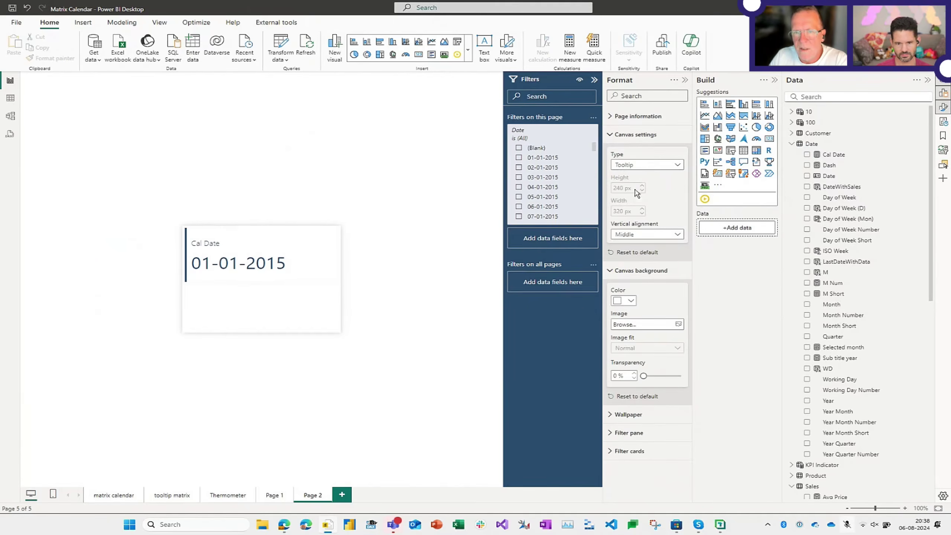
click(651, 165)
click(640, 222)
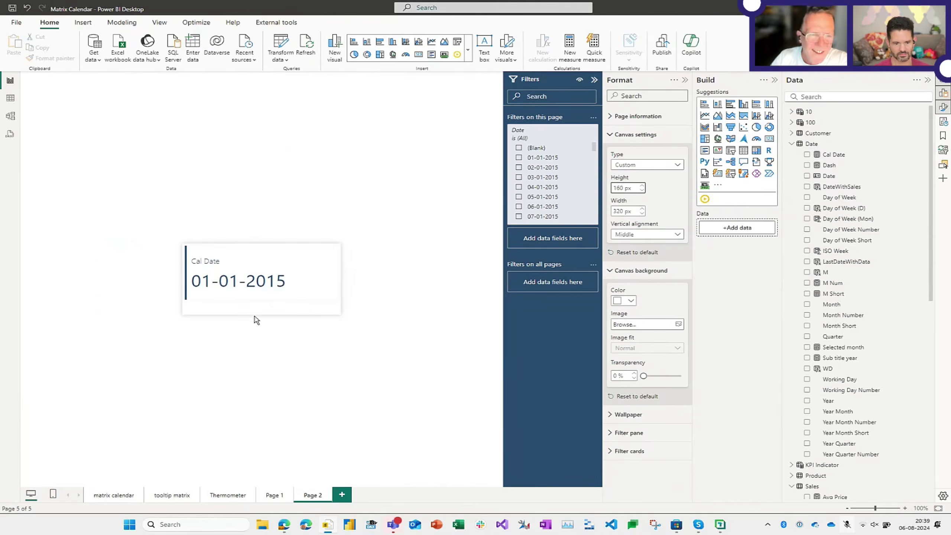
click(252, 304)
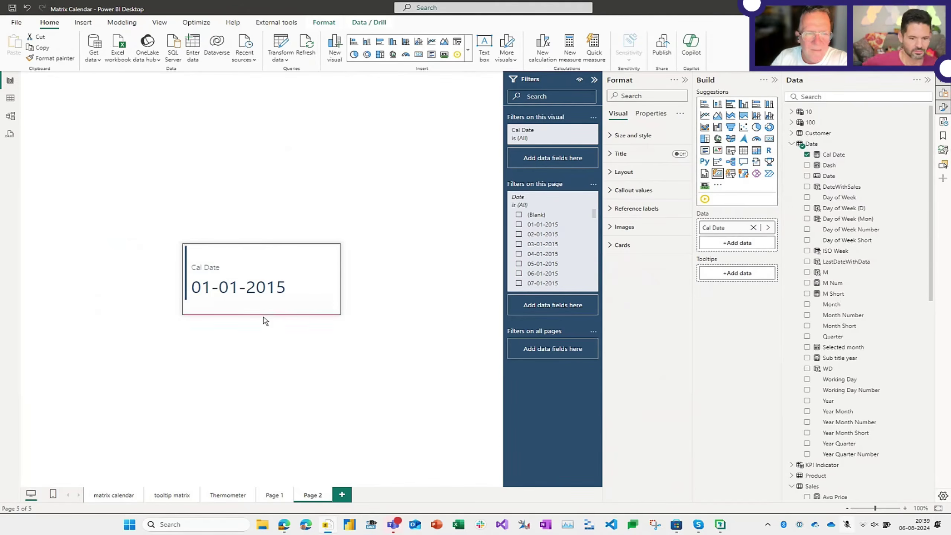
- Return to Page 1, check the matrix calendar's tooltip, and extend the matrix downward
click(266, 502)
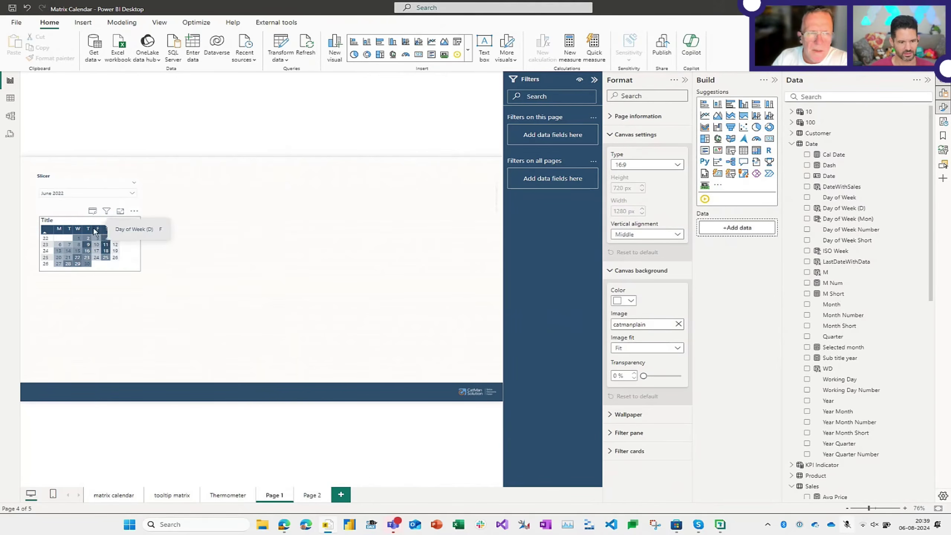
click(94, 230)
drag(135, 271, 127, 292)
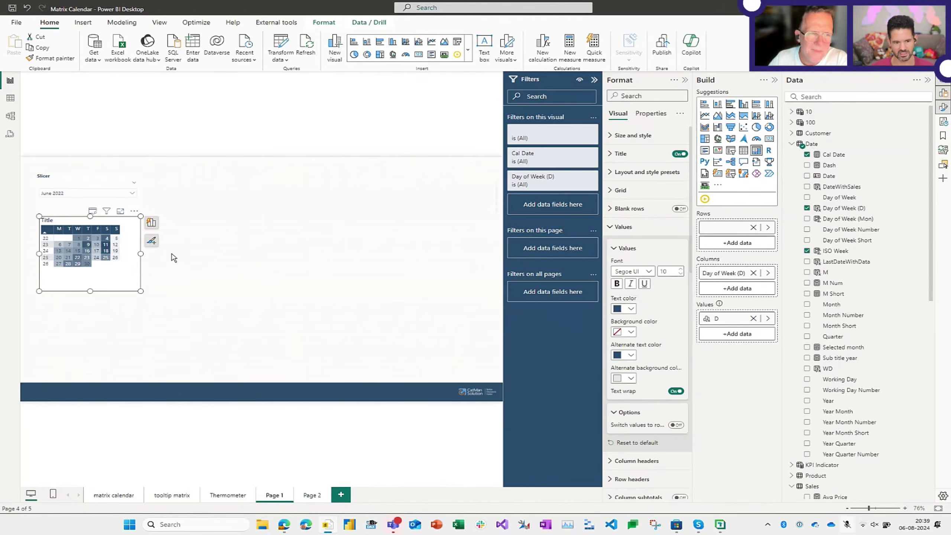
click(173, 275)
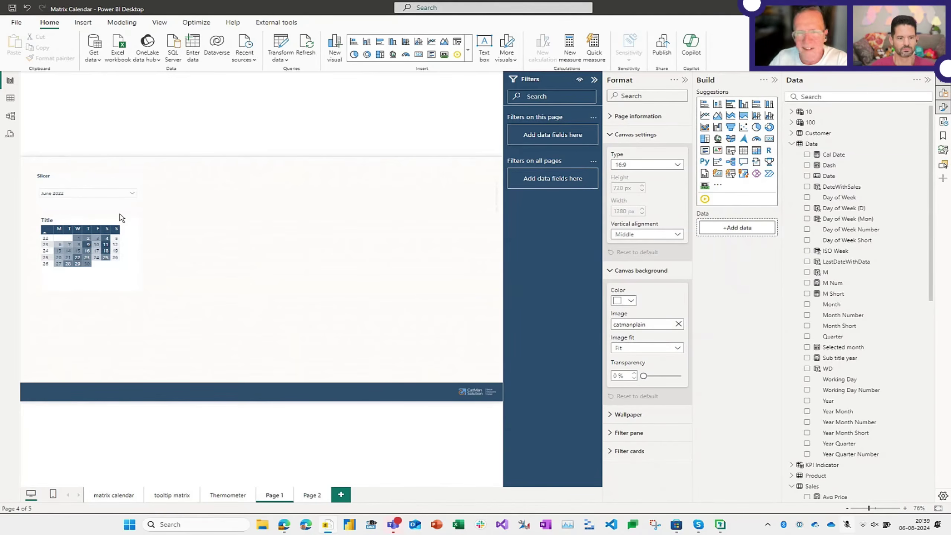
- Select July 2022 in the month slicer and extend the matrix calendar further downward
click(133, 194)
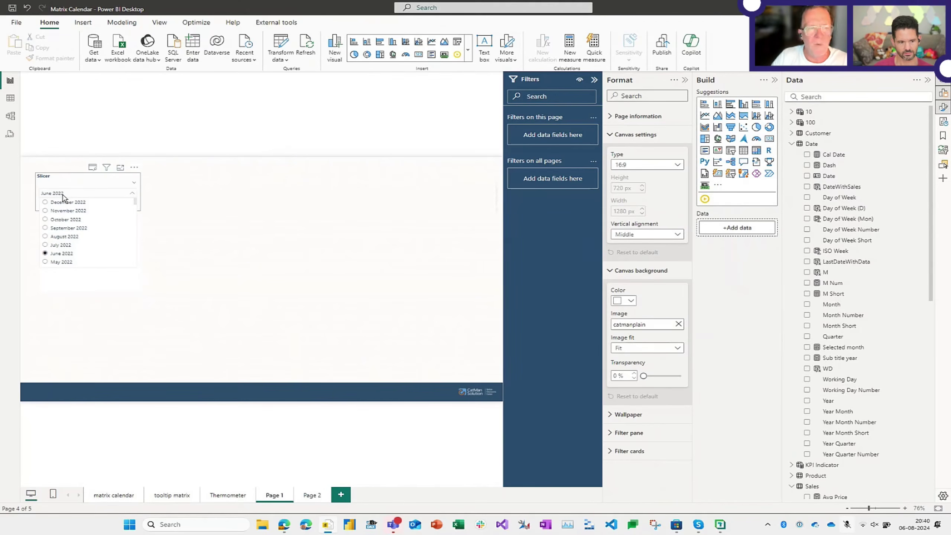
click(62, 246)
mouse_move(66, 250)
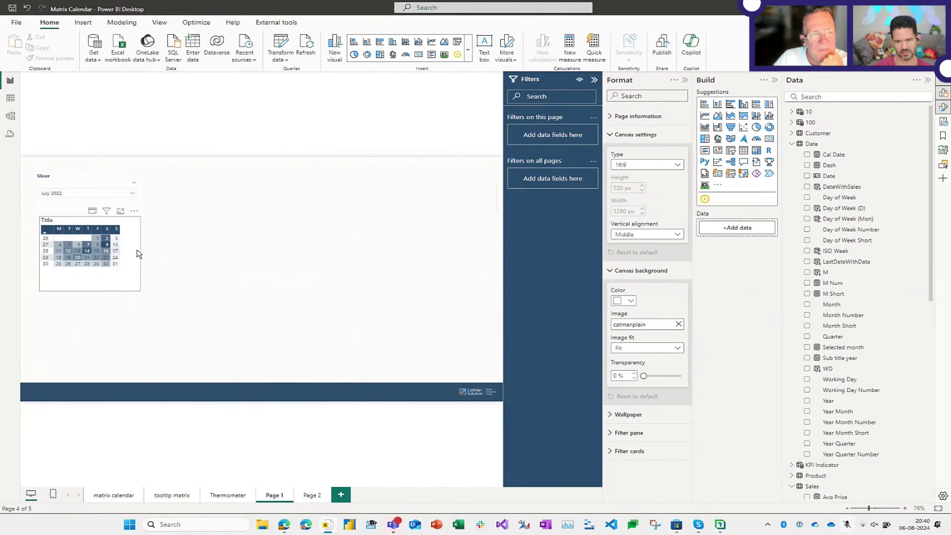
click(88, 297)
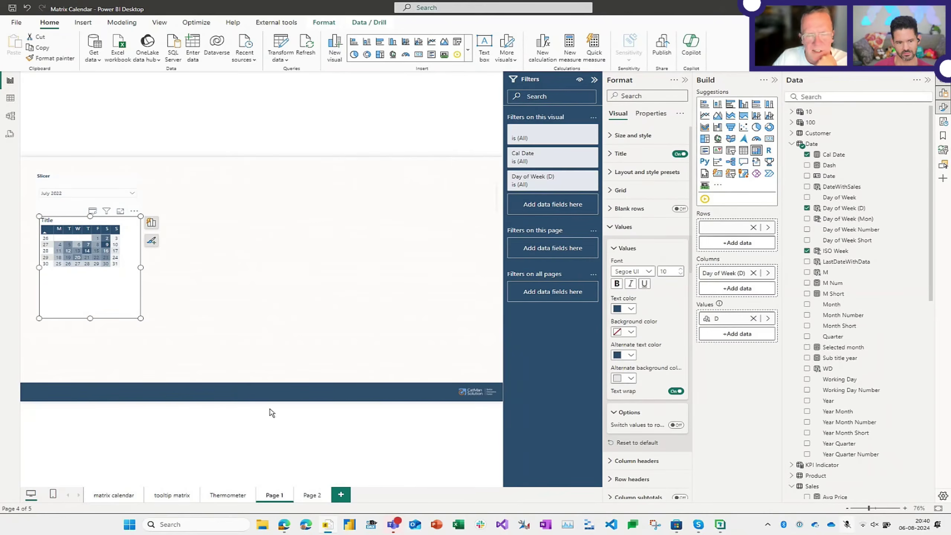
- Browse the months after August 2024 in the system calendar to examine how many week rows a month can need
click(917, 528)
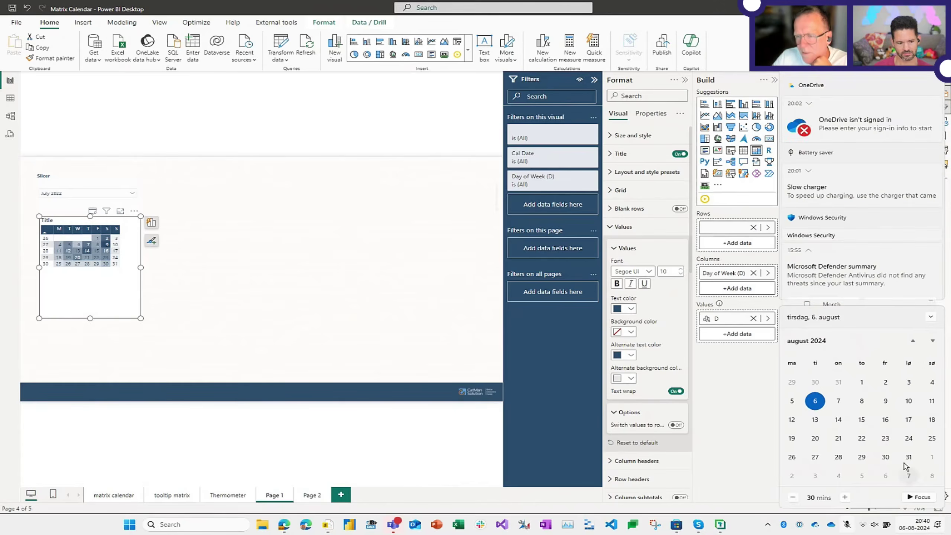
click(933, 342)
click(933, 342)
click(933, 341)
click(933, 342)
click(913, 341)
click(913, 340)
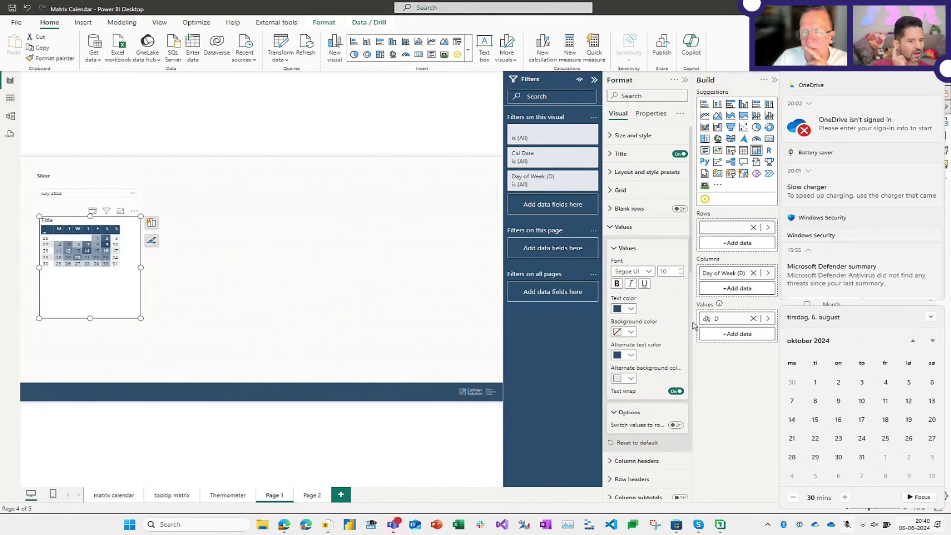
click(439, 340)
click(439, 340)
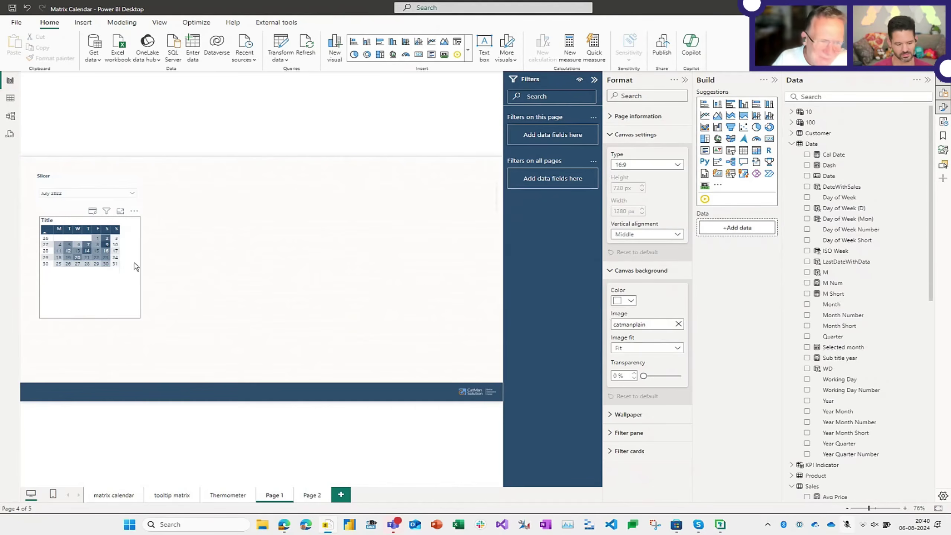
- Shorten the matrix calendar so that only a little space is left below the last week row
click(98, 314)
drag(90, 318, 90, 283)
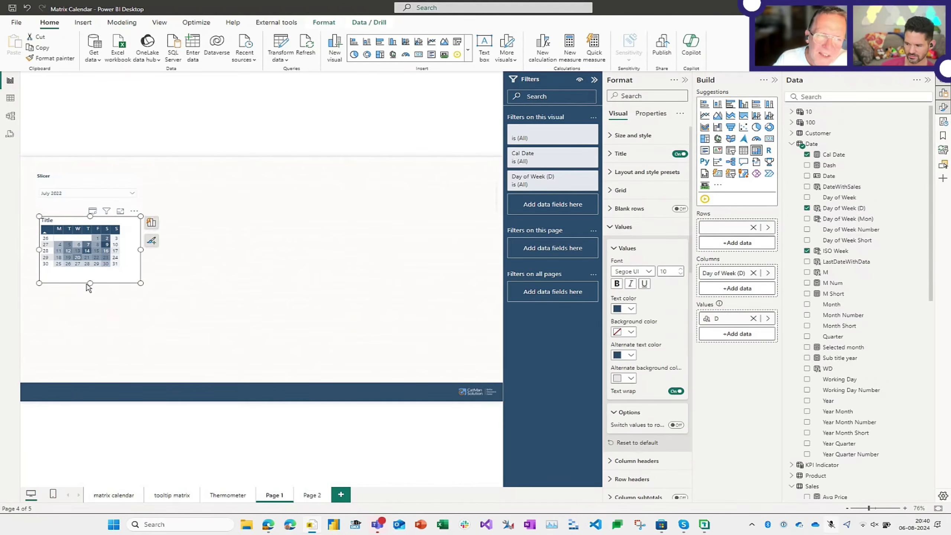
click(167, 263)
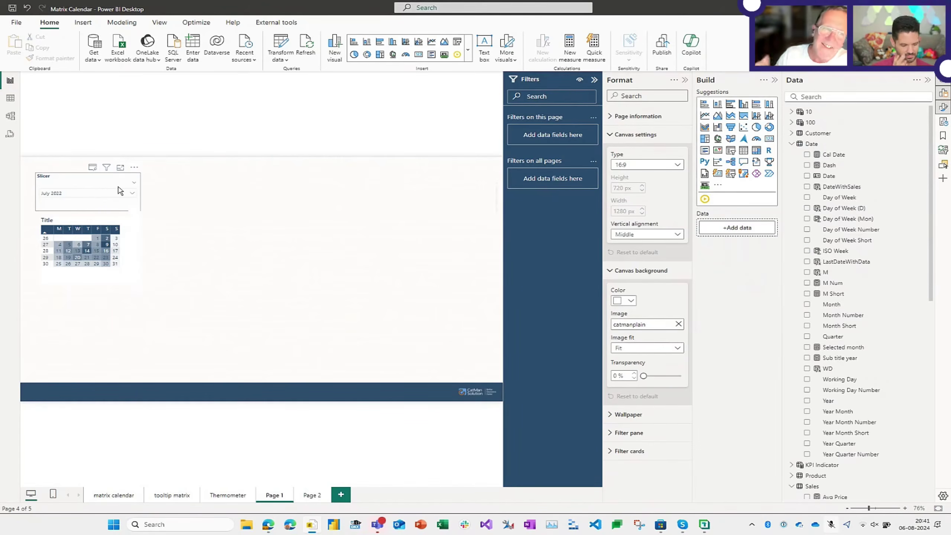
- Align the month slicer with the matrix calendar's left edge and widen the matrix to the slicer's right edge
click(71, 200)
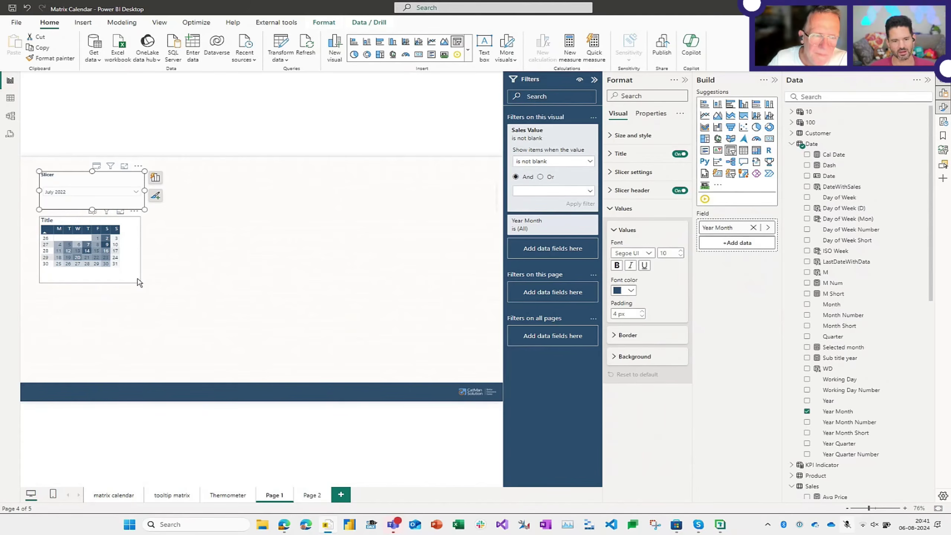
click(139, 284)
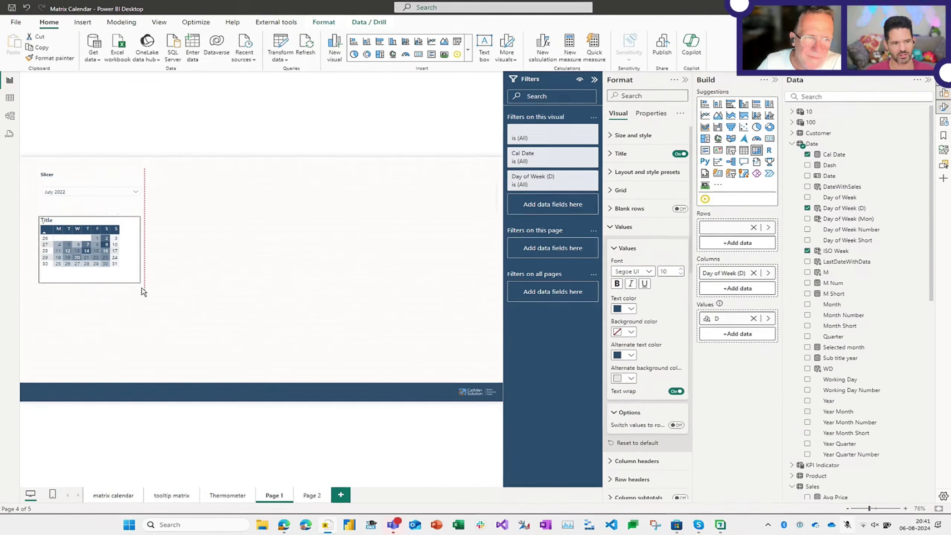
drag(140, 284, 143, 282)
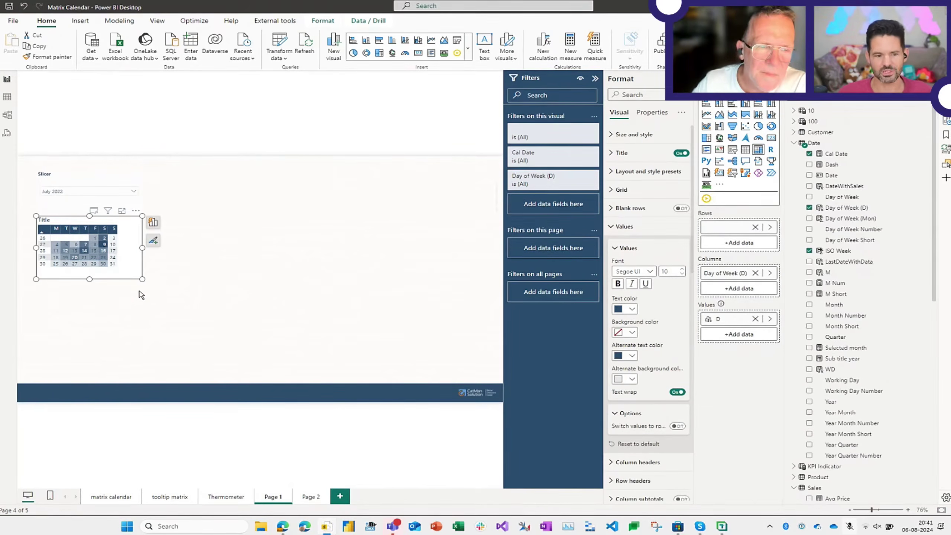
- Extend the lower edge of the matrix calendar slightly to make room for taller rows
click(131, 293)
click(131, 271)
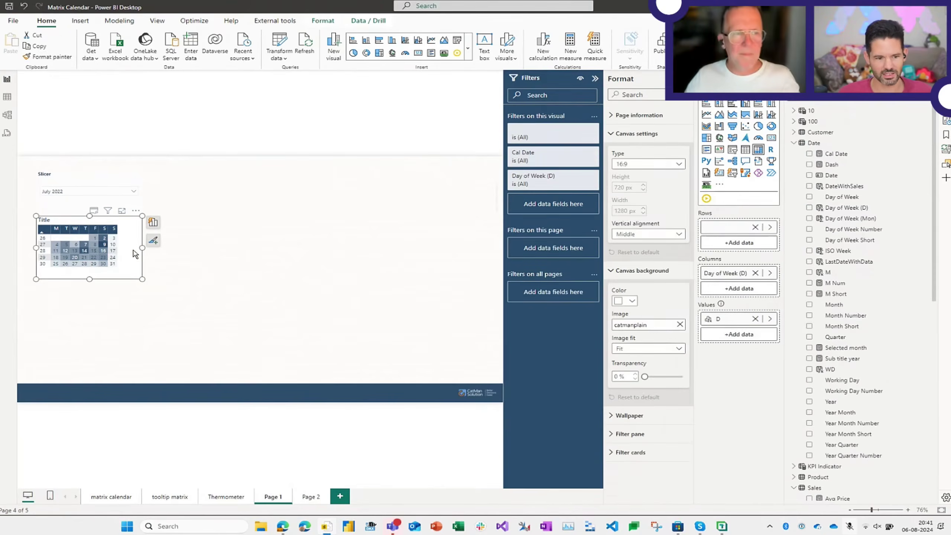
drag(89, 279, 91, 290)
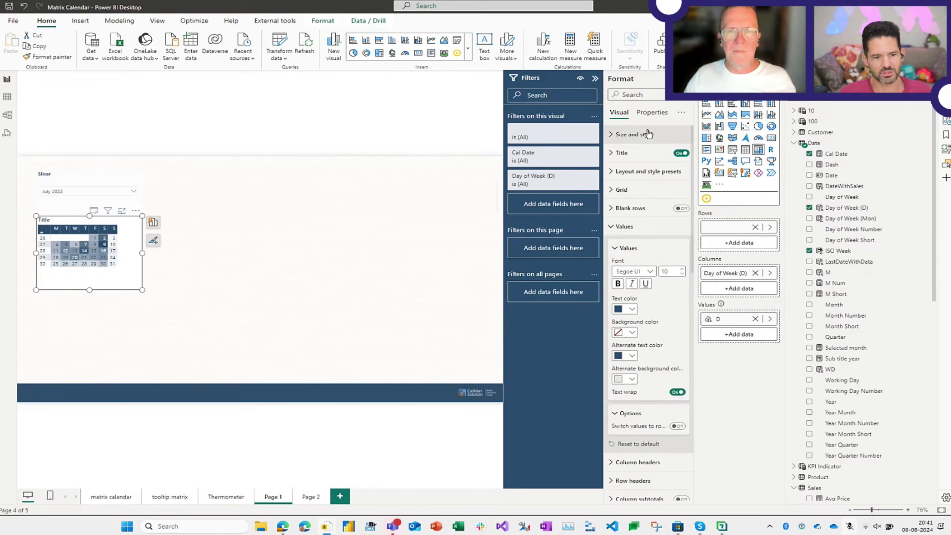
- Find the padding options of the matrix calendar, set the grid's row padding to 3, and check the date tooltip
click(649, 97)
text(pad)
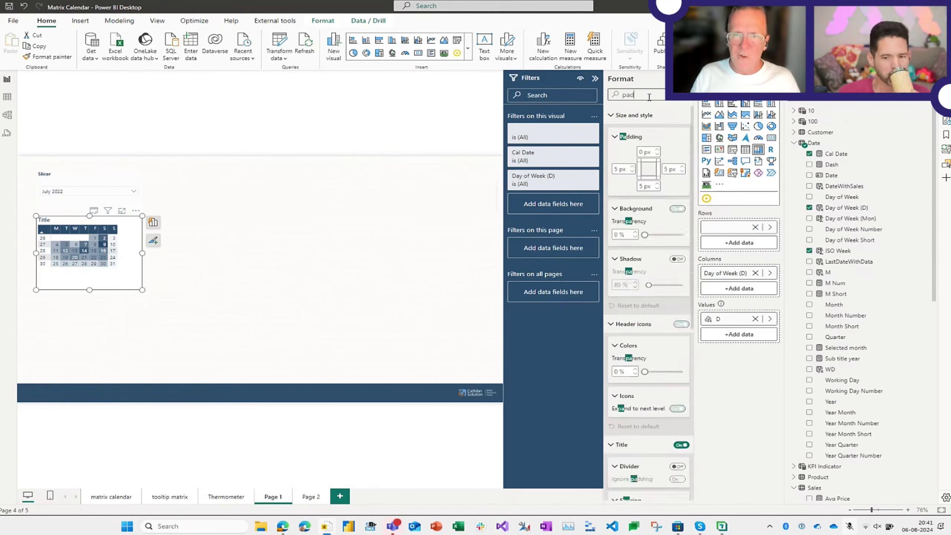
text(dig)
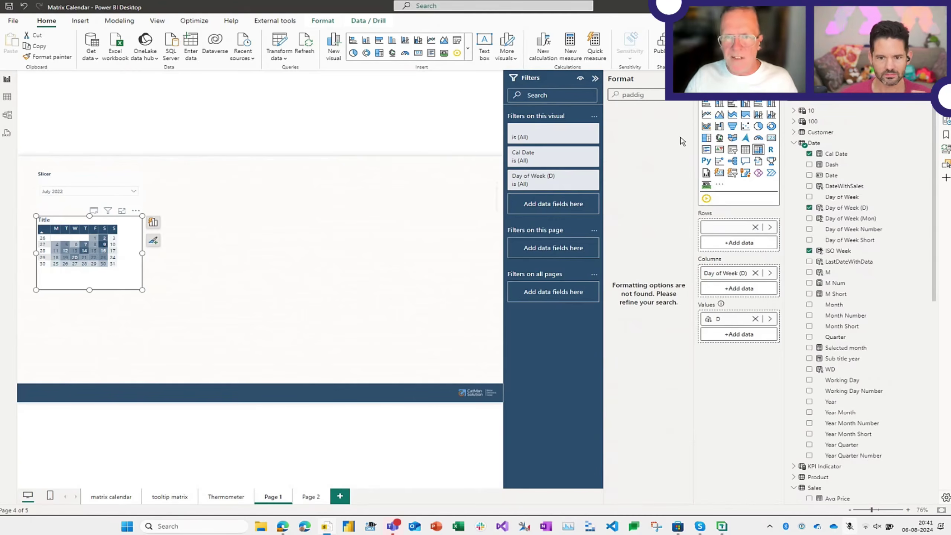
key(BackSpace)
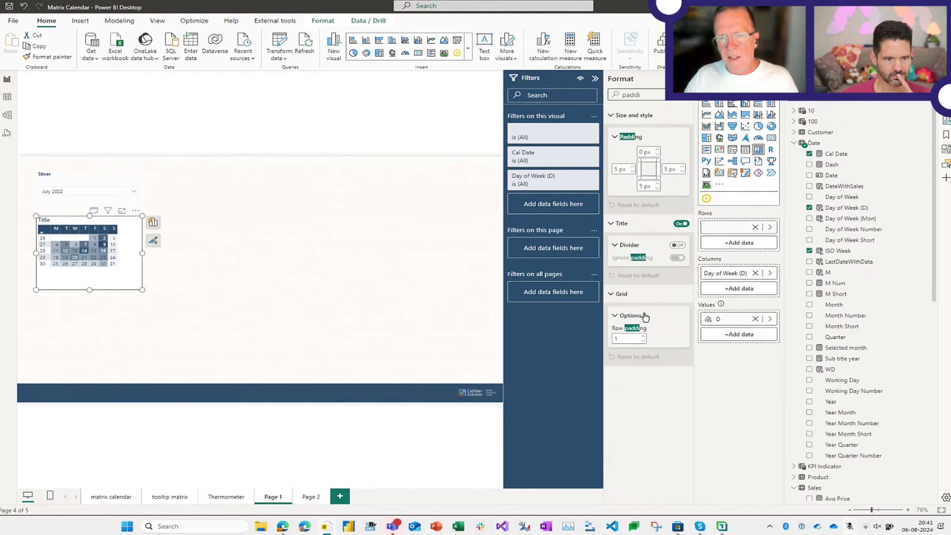
click(617, 339)
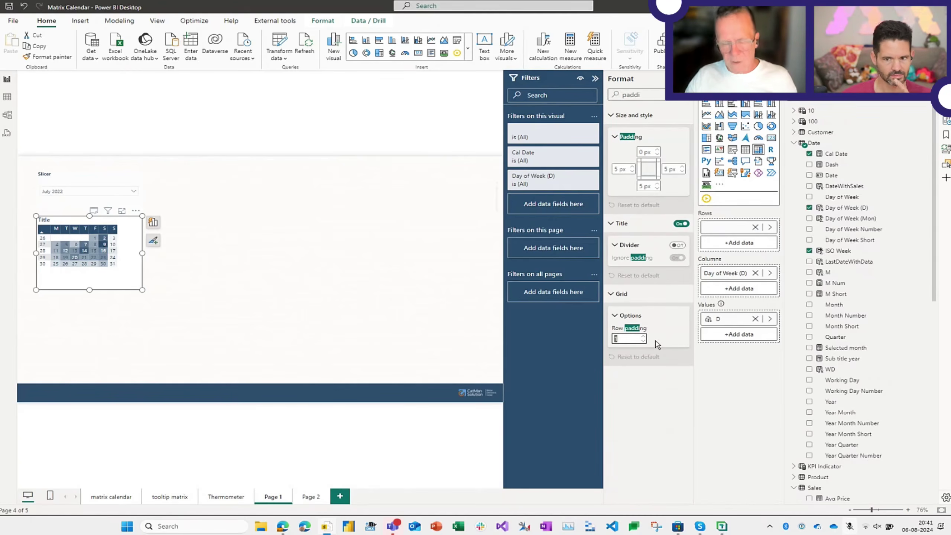
text(2)
key(Return)
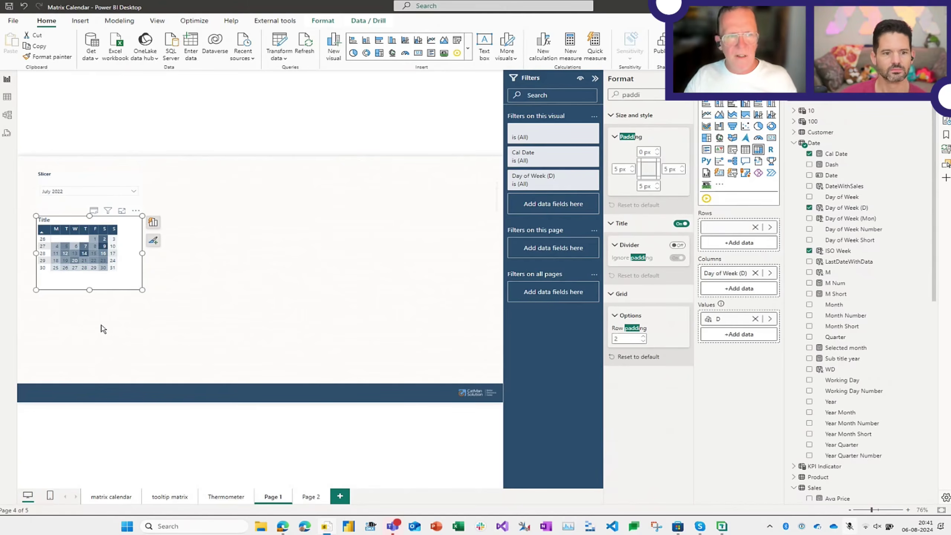
click(643, 336)
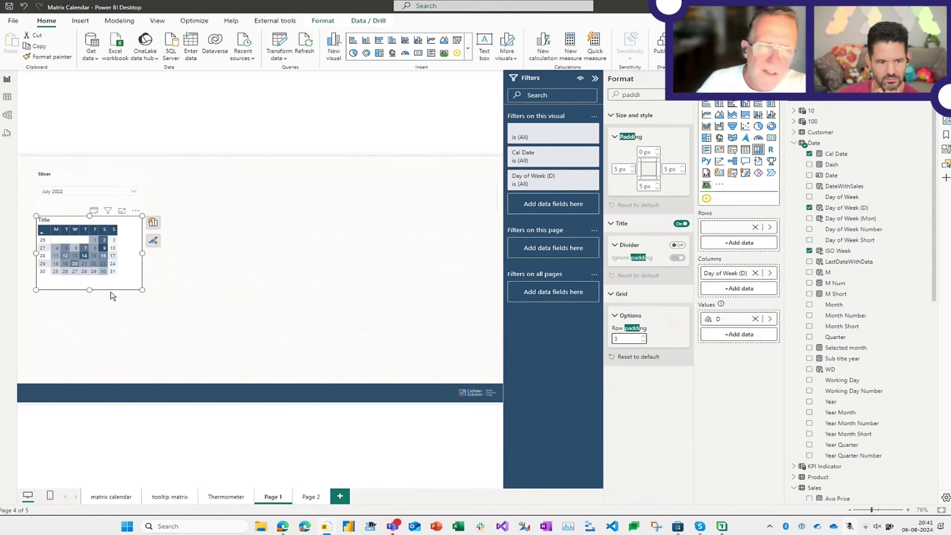
click(175, 300)
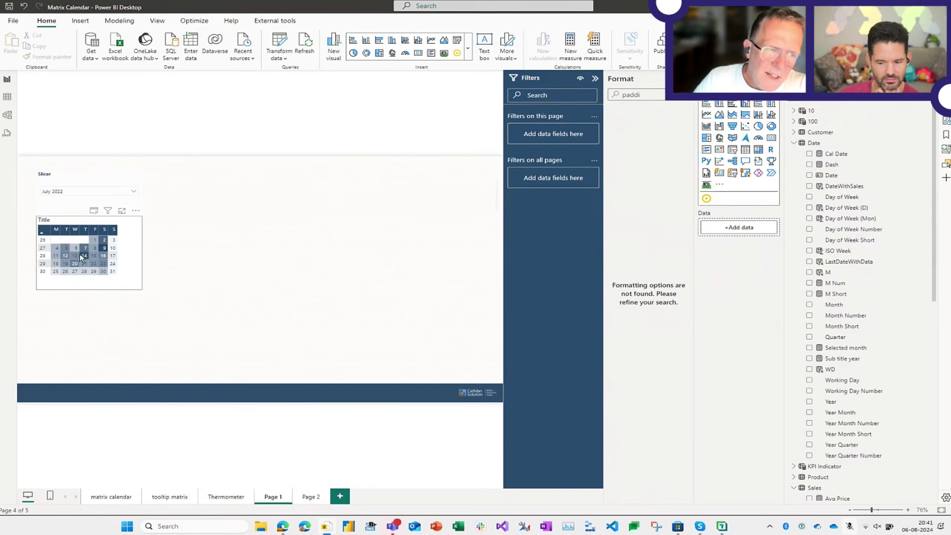
mouse_move(86, 259)
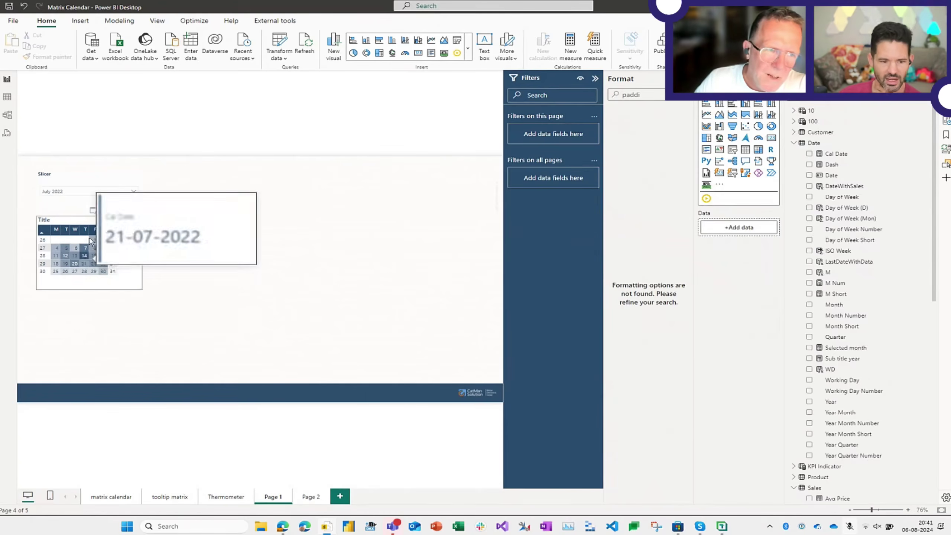